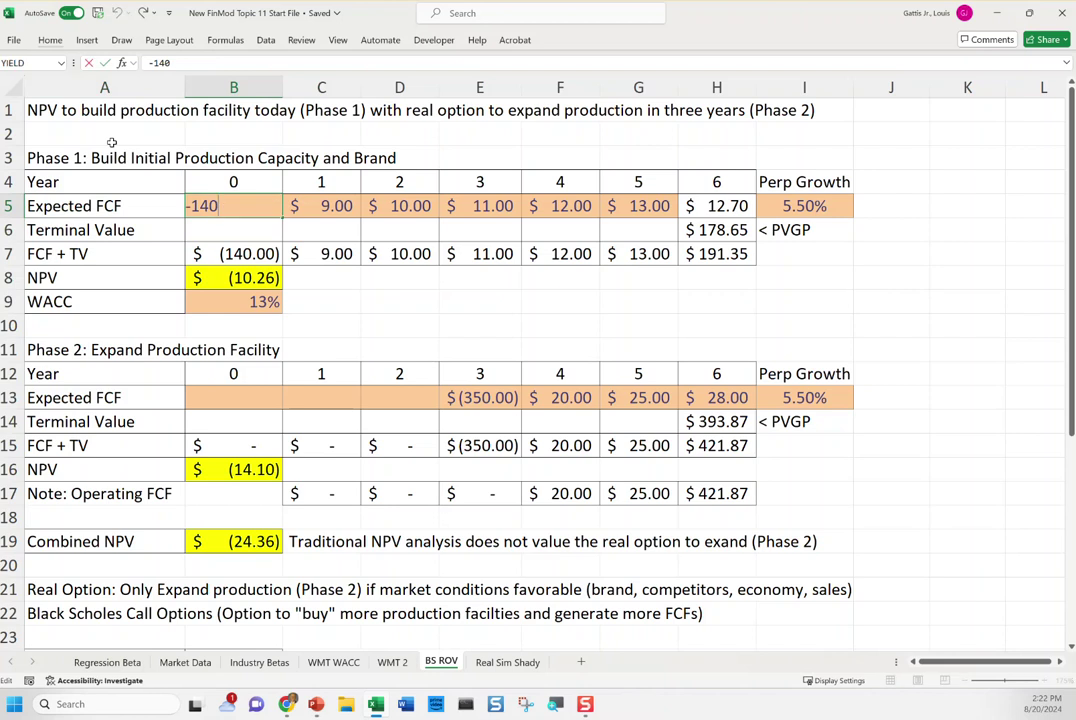
Inspect the Phase 1 expected FCF entries in row 5 from year 0 across to the perpetual growth rate
key("F2")
key("Tab")
key("F2")
key("Tab")
key("F2")
key("Tab")
key("F2")
key("Tab")
key("F2")
key("Tab")
key("F2")
key("Tab")
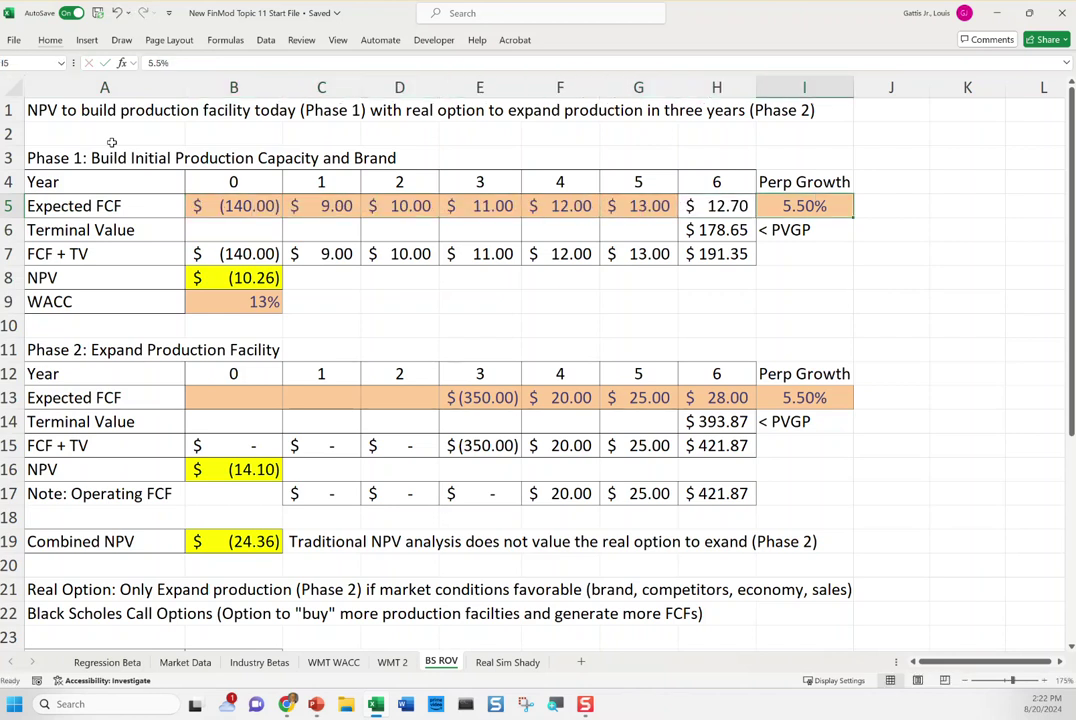
key("F2")
Walk through the Phase 1 expected FCF row between the initial outlay and the growth rate, finishing on year 6
key("Down")
key("Left")
key("Left")
key("Left")
key("Up")
key("Left")
key("Left")
key("Left")
key("Left")
key("Left")
key("Right")
key("Right")
key("Right")
key("Right")
key("Right")
key("Right")
key("Right")
key("Right")
key("Right")
key("Left")
key("Left")
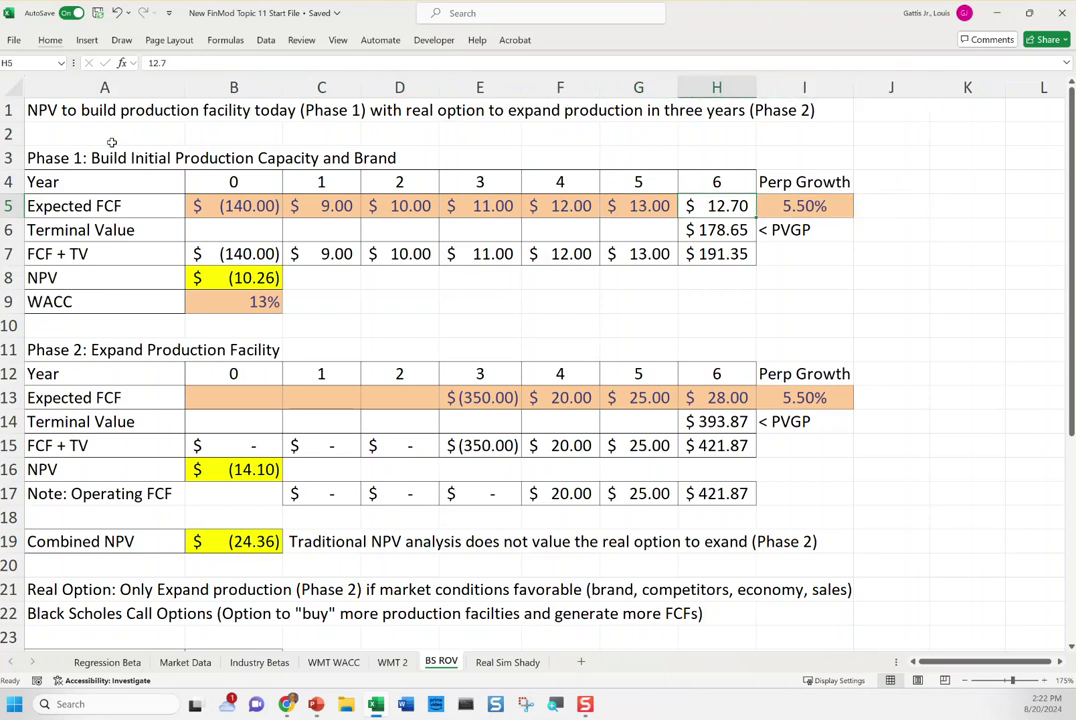
Examine the Phase 1 terminal value formula in H6 and the cells it references
key("Down")
key("F2")
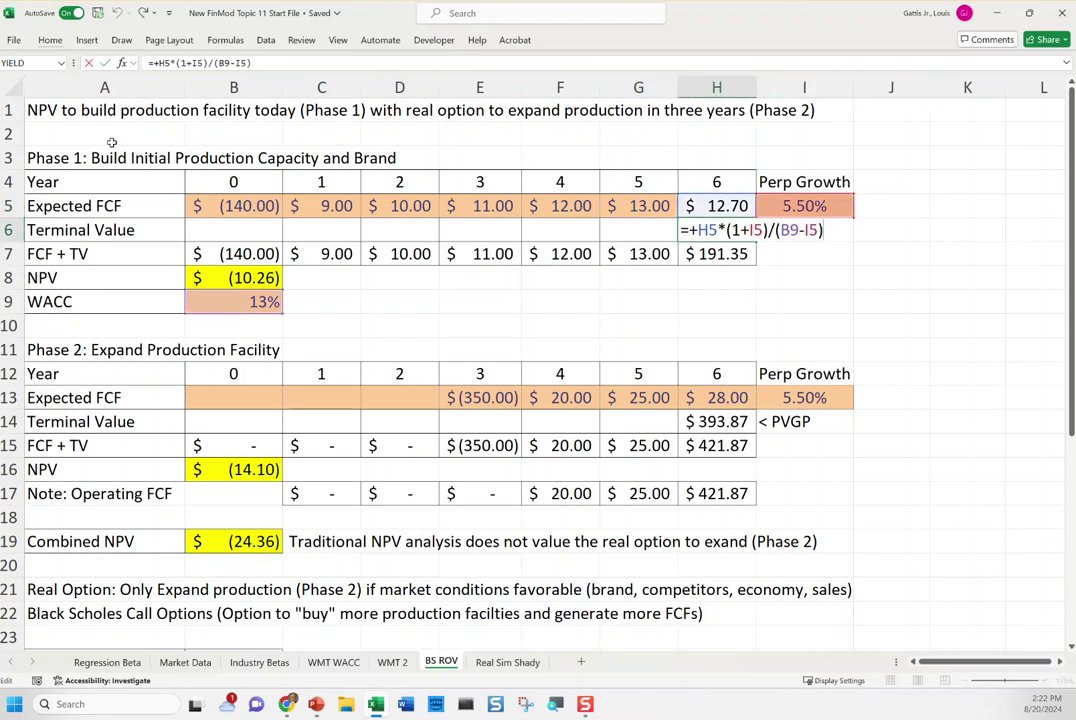
key("Escape")
key("F2")
key("Escape")
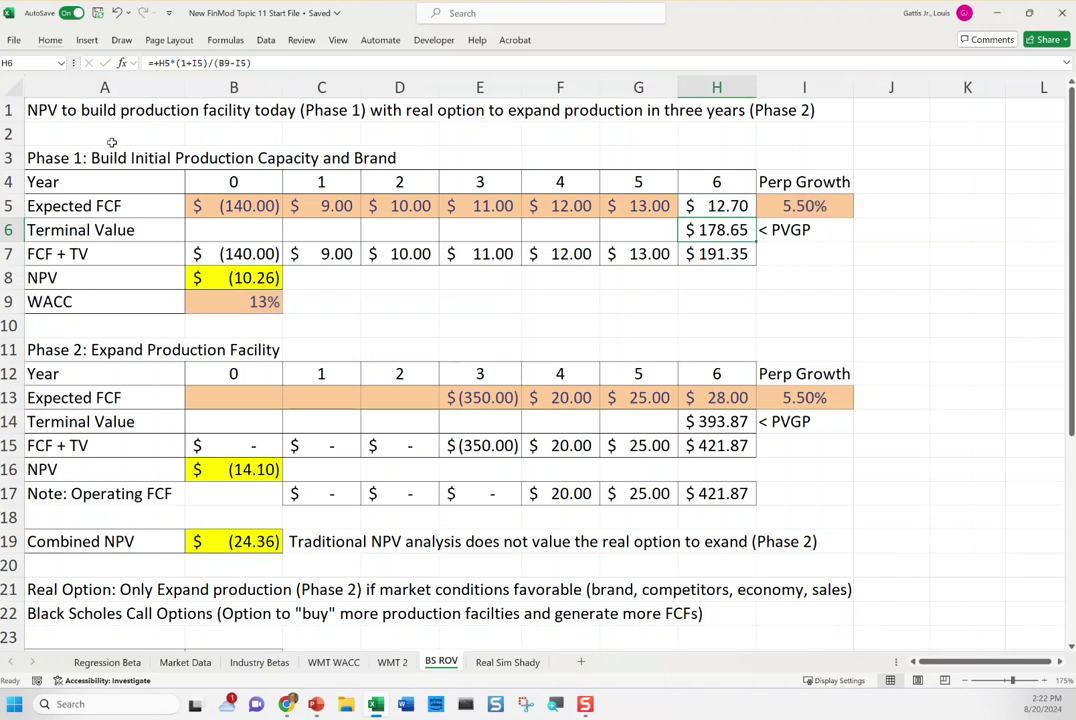
Review the year 6 FCF + TV cell, the Phase 1 NPV formula in B8 and the WACC it discounts with
key("Down")
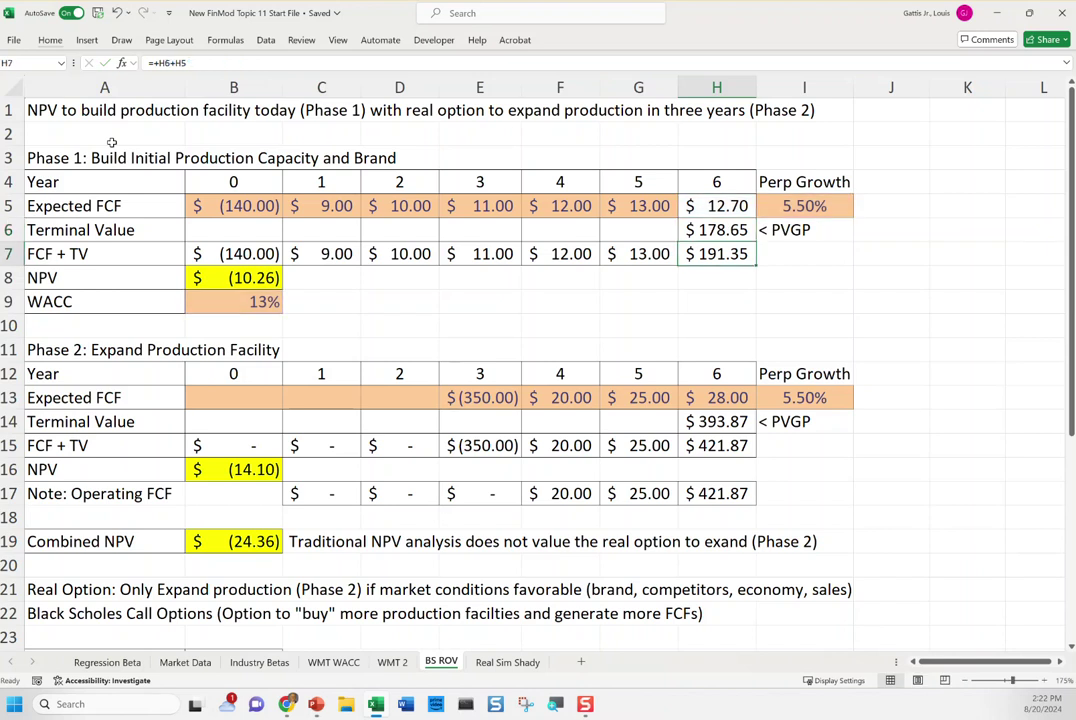
key("Left")
key("Left")
key("Left")
key("Left")
key("Left")
key("Left")
key("Down")
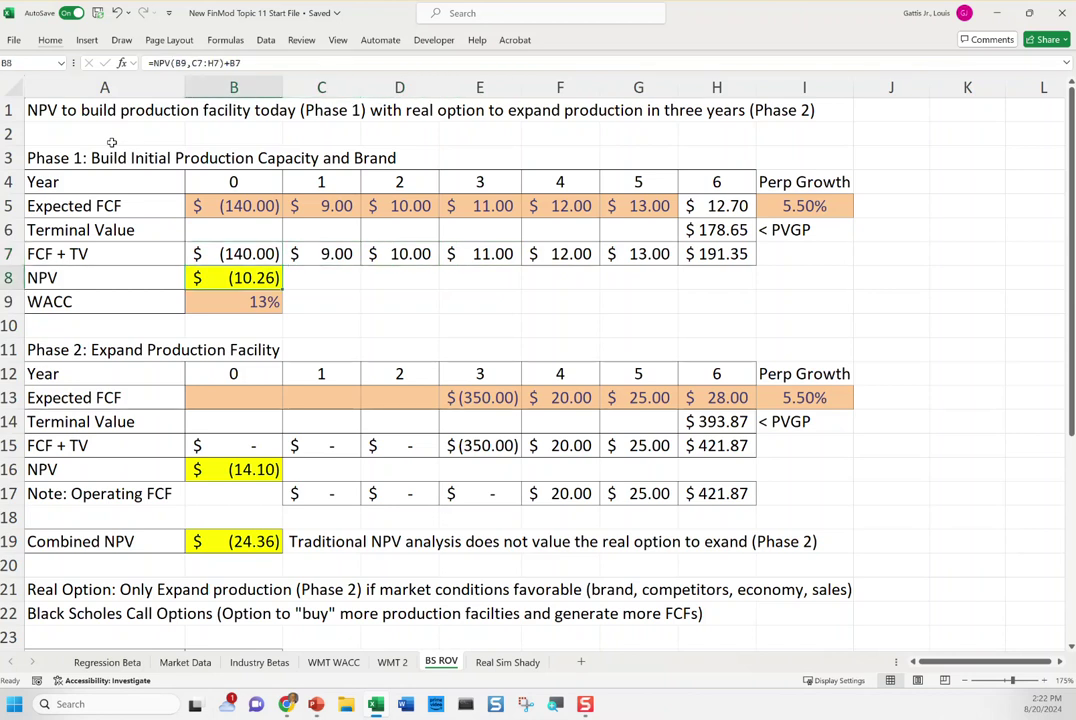
key("F2")
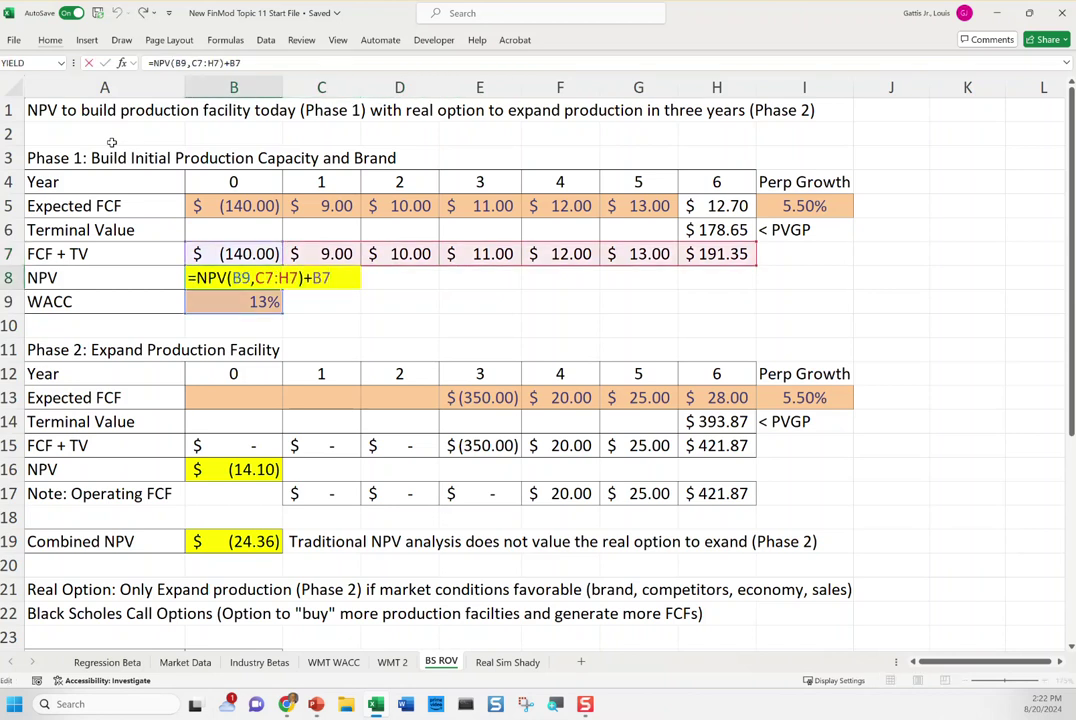
key("Escape")
key("F2")
key("Escape")
key("Down")
key("Up")
Examine the Phase 2 expansion expenditure in year 3 (E13) and the expected FCF in year 4
key("Down")
key("Down")
key("Down")
key("Down")
key("Down")
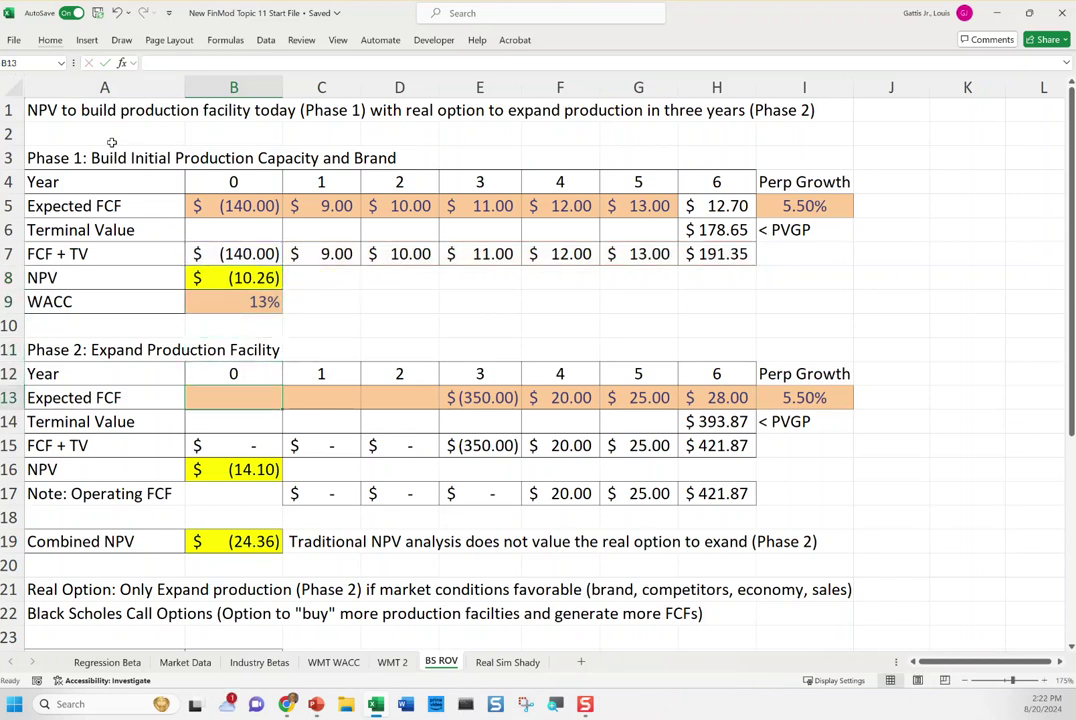
key("Down")
key("Right")
key("Right")
key("Right")
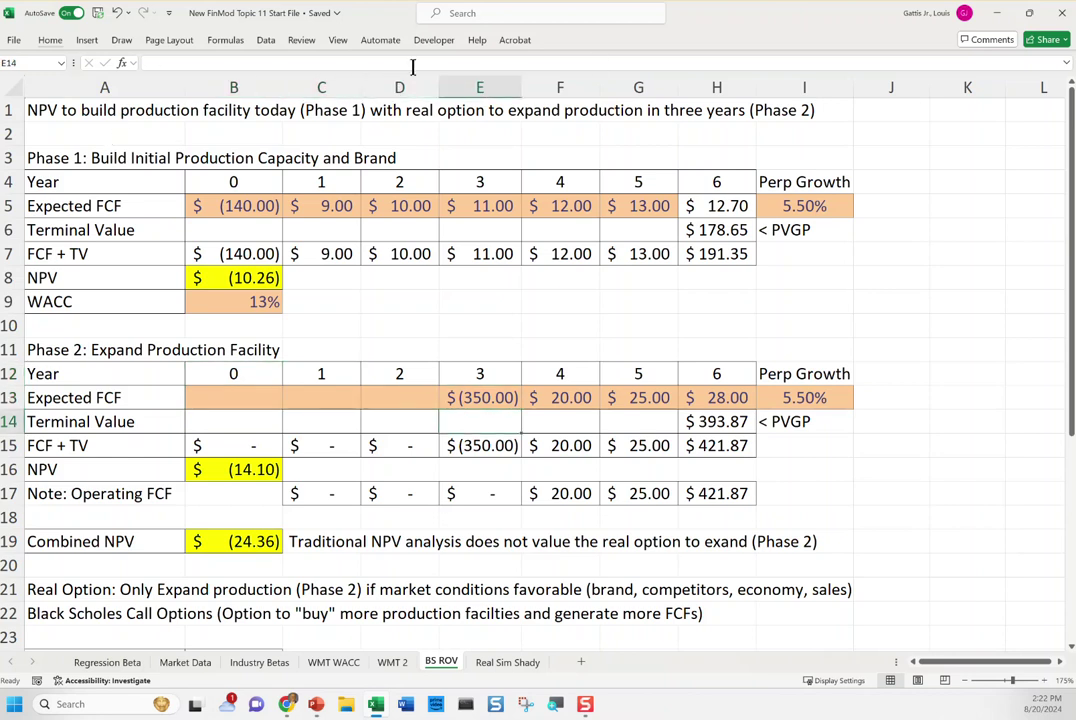
left_click(499, 396)
double_click(499, 395)
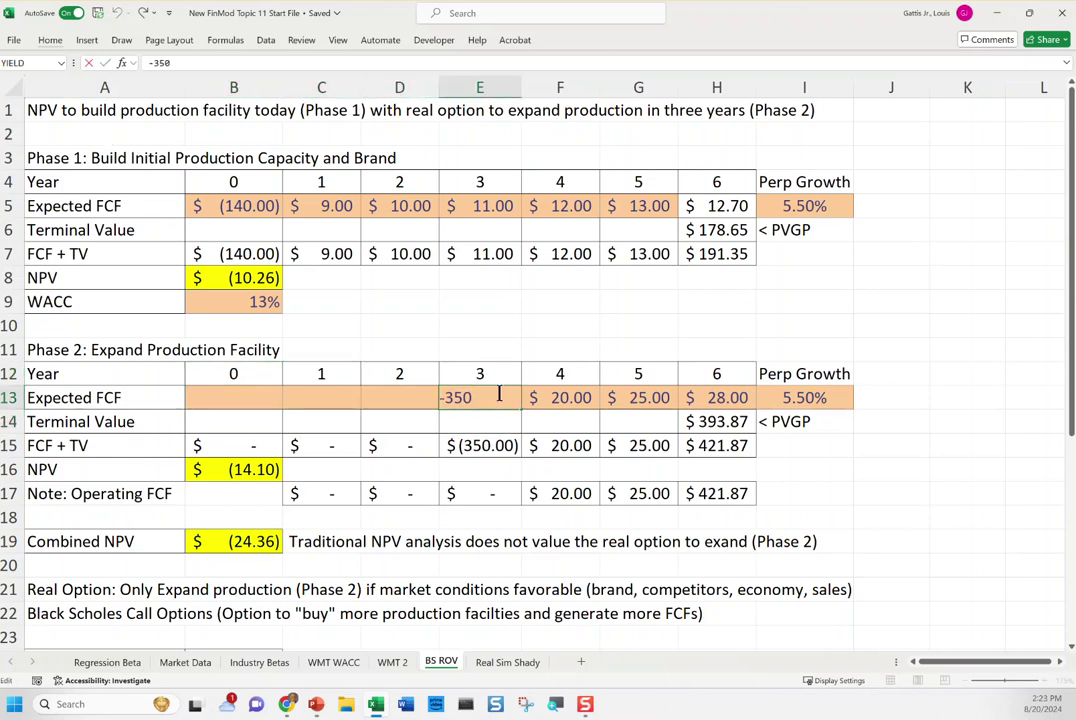
key("Escape")
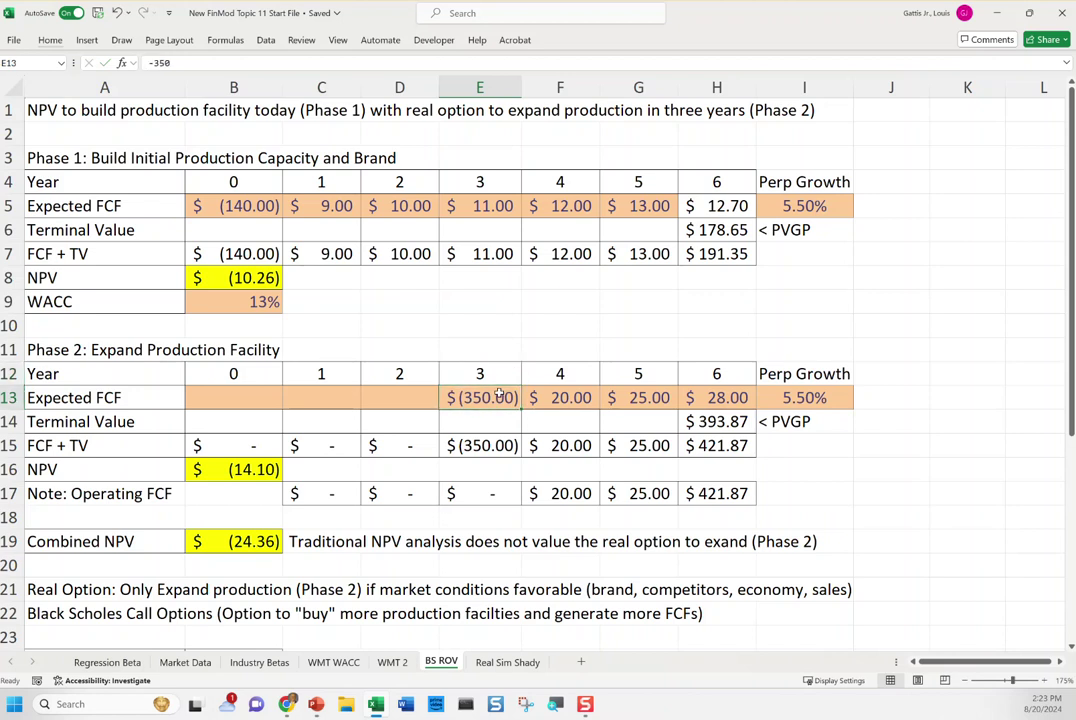
double_click(499, 395)
key("Escape")
key("Right")
key("F2")
key("Escape")
key("Left")
double_click(499, 395)
Review the Phase 2 expected FCFs for years 4 to 6, the perpetual growth rate and the terminal value formula in H14
left_click(550, 404)
left_click(648, 398)
left_click(722, 398)
left_click(815, 398)
left_click(800, 416)
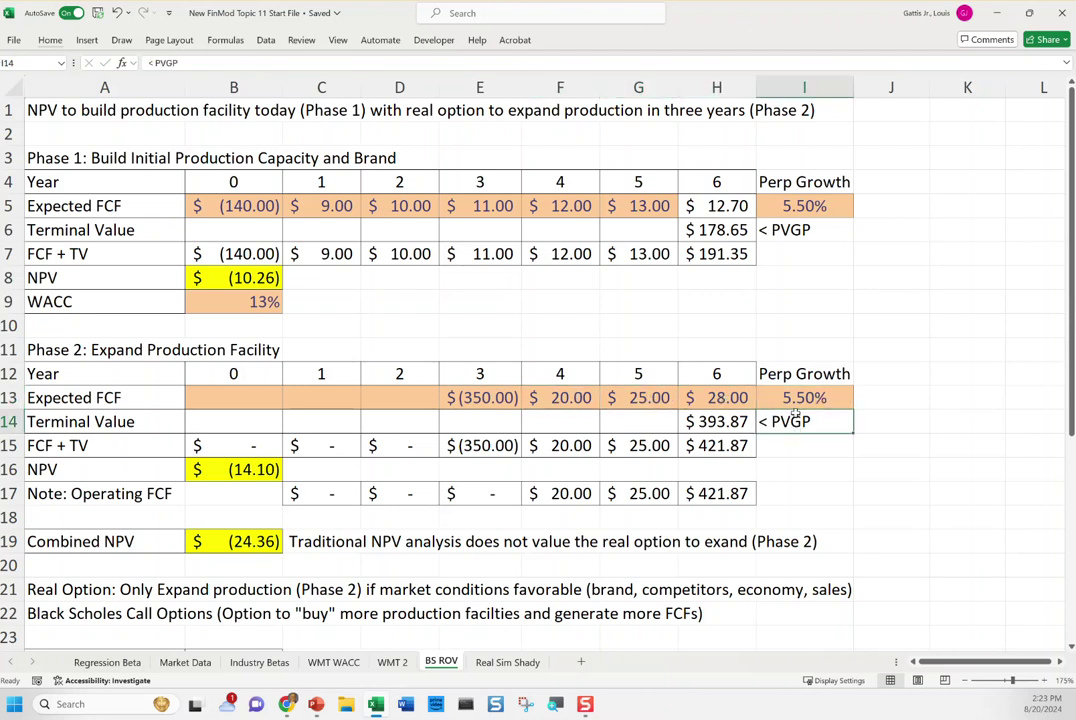
left_click(743, 431)
double_click(743, 433)
key("Return")
Examine the Phase 2 NPV formula in B16 and the FCF + TV cells it discounts
key("Left")
key("Left")
key("Left")
key("Left")
key("Left")
key("Left")
key("Down")
key("F2")
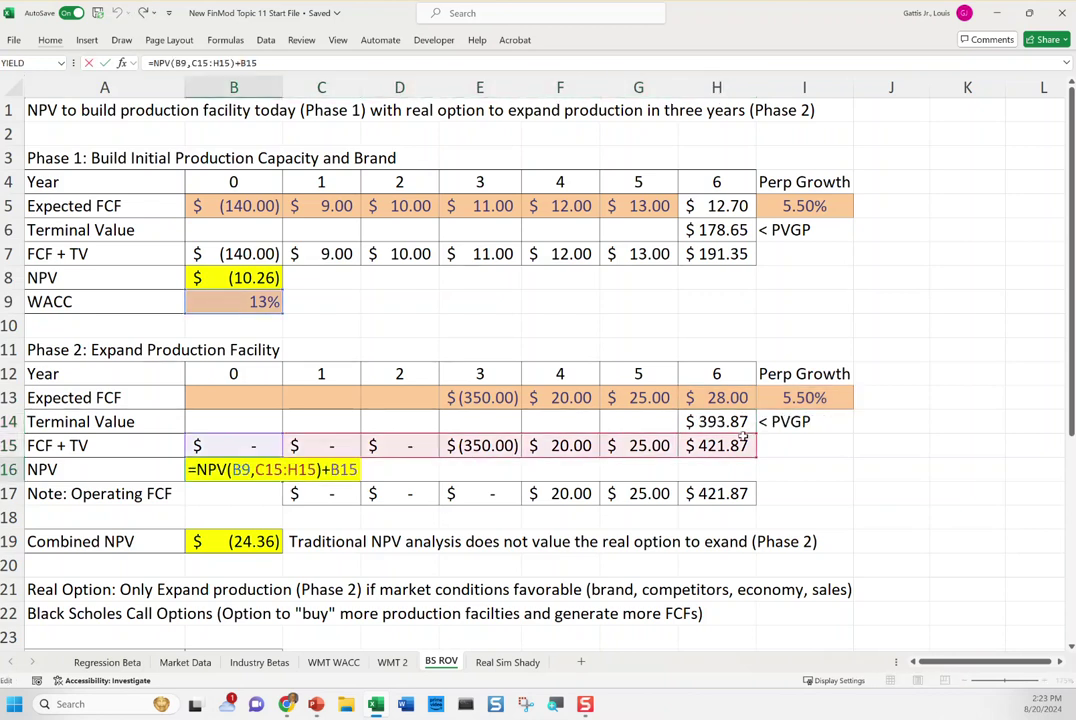
key("Escape")
key("F2")
key("Return")
Go back to the Phase 1 NPV in B8 and examine its formula again
key("Up")
key("Up")
key("Up")
key("Up")
key("Up")
key("Up")
key("Up")
key("Up")
key("Up")
key("F2")
key("Escape")
Examine the Combined NPV formula in B19 that adds the two phase NPVs
key("Down")
key("Down")
key("Down")
key("Down")
key("Down")
key("Down")
key("Down")
key("Down")
key("Down")
key("Down")
key("Down")
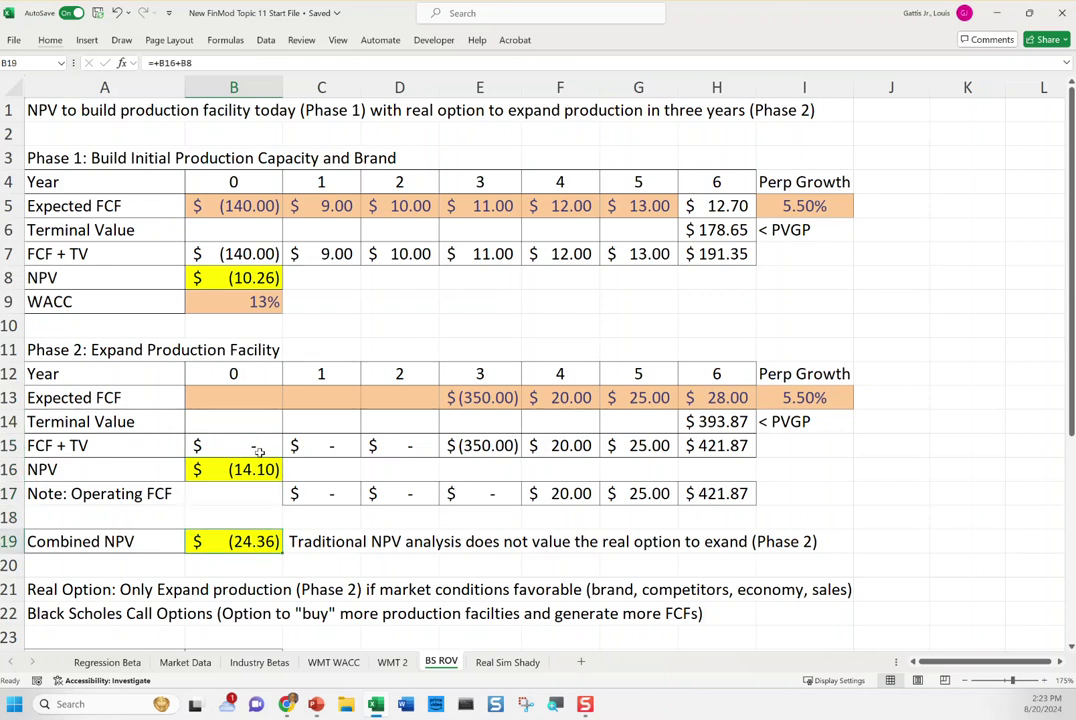
key("F2")
key("Escape")
Look over the Black-Scholes real option section below the combined NPV, then return to the beginning of the sheet
scroll(359, 539, "down", 6)
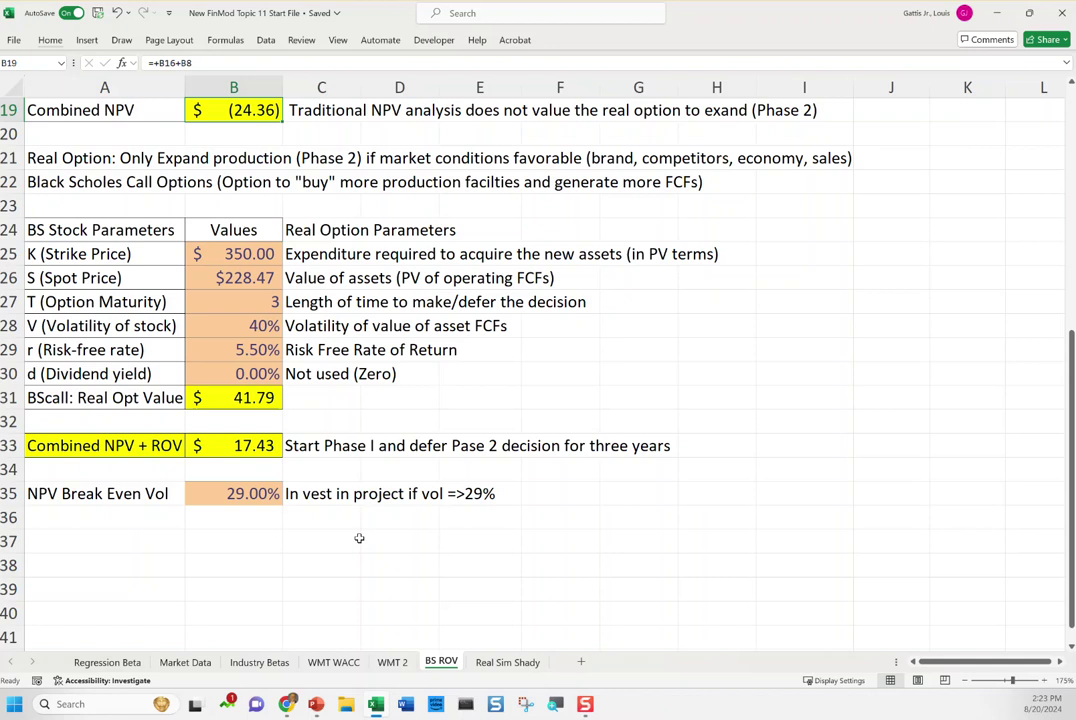
scroll(359, 539, "up", 2)
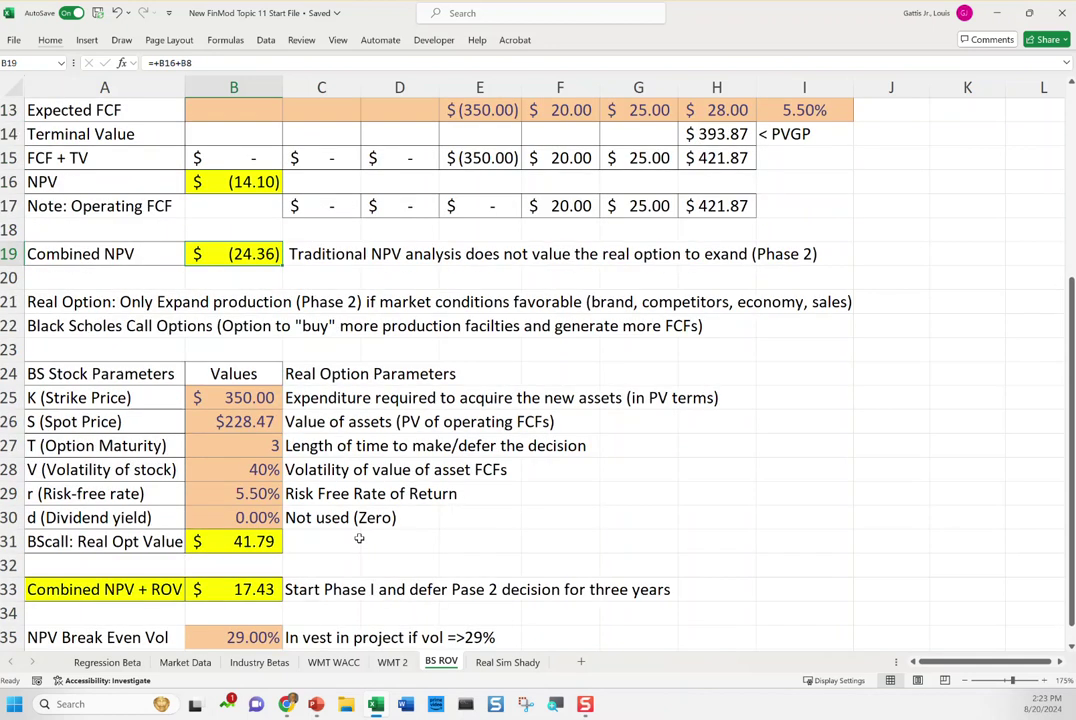
scroll(359, 539, "up", 4)
scroll(360, 538, "down", 3)
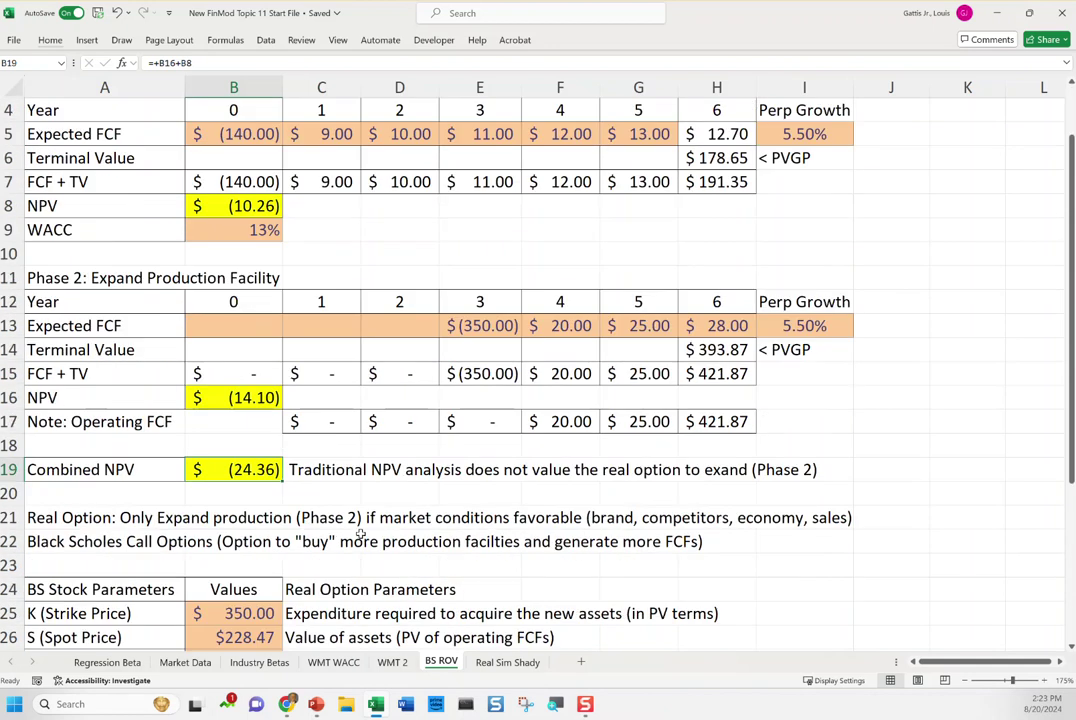
scroll(362, 537, "up", 3)
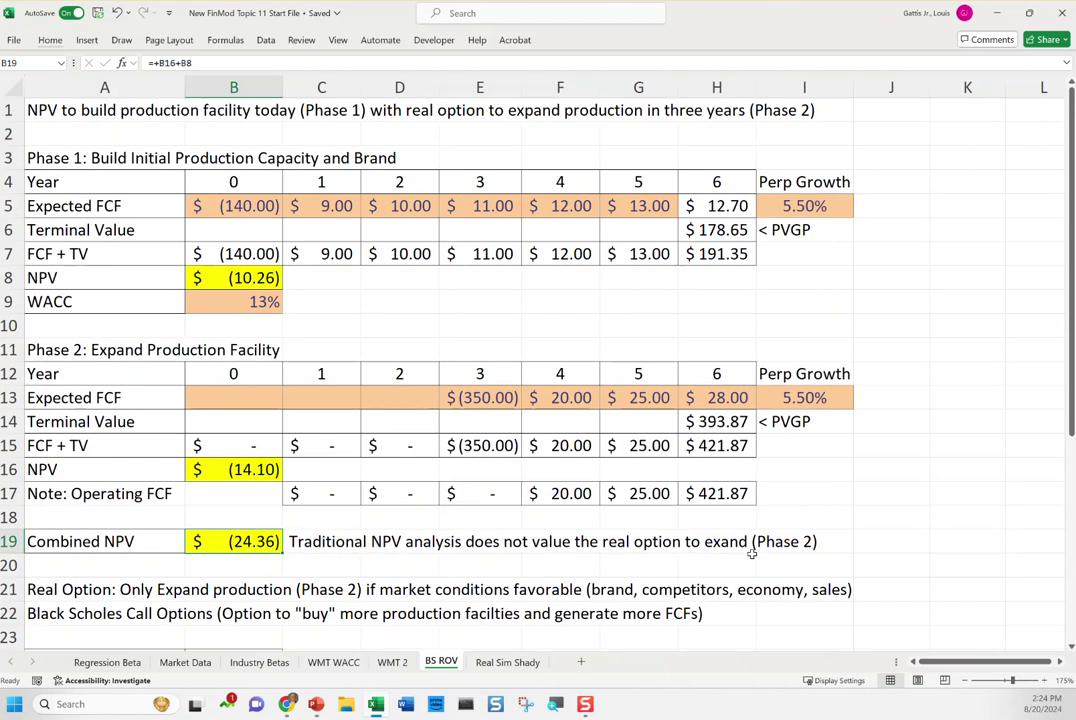
Compare the Phase 1 early-year cash flows with the Phase 2 expansion block for years 3 to 6 (E12:H17)
left_click_drag(487, 375, 826, 492)
left_click(567, 435)
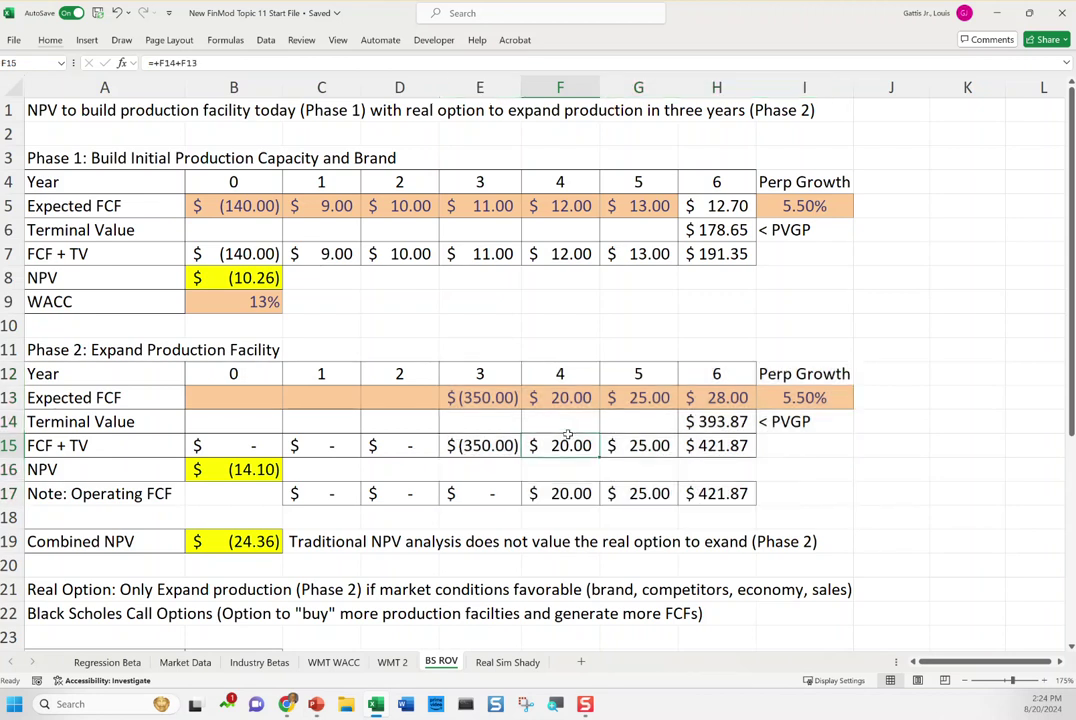
left_click_drag(215, 205, 449, 238)
left_click(497, 397)
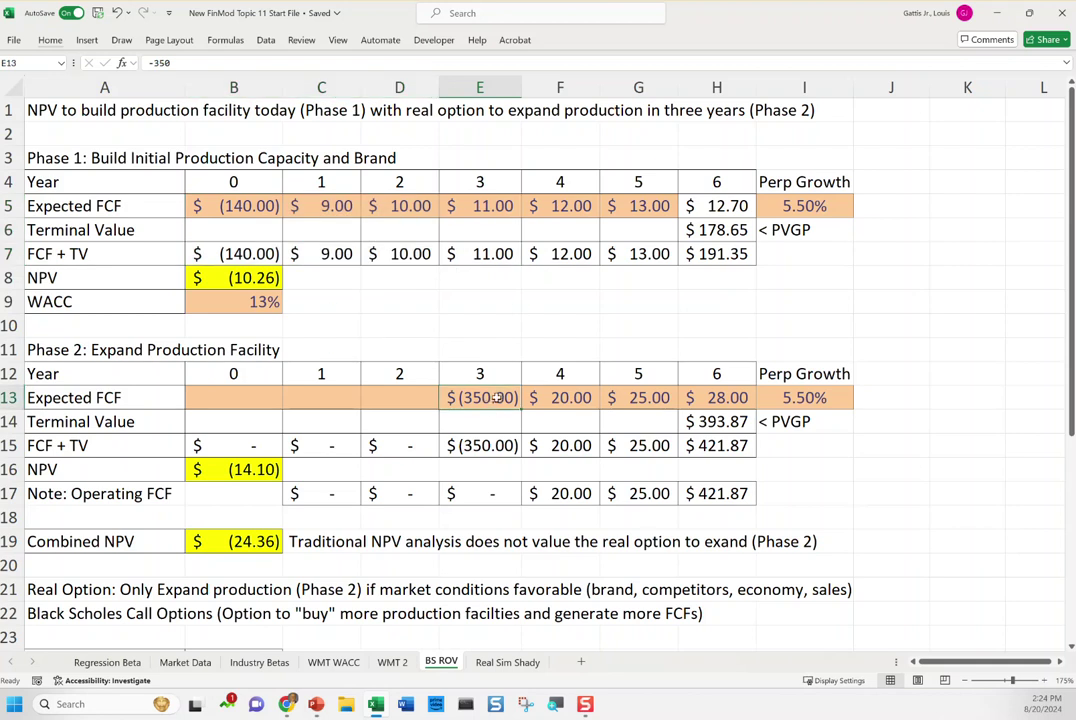
left_click_drag(226, 181, 463, 316)
left_click(458, 408)
left_click_drag(474, 373, 751, 501)
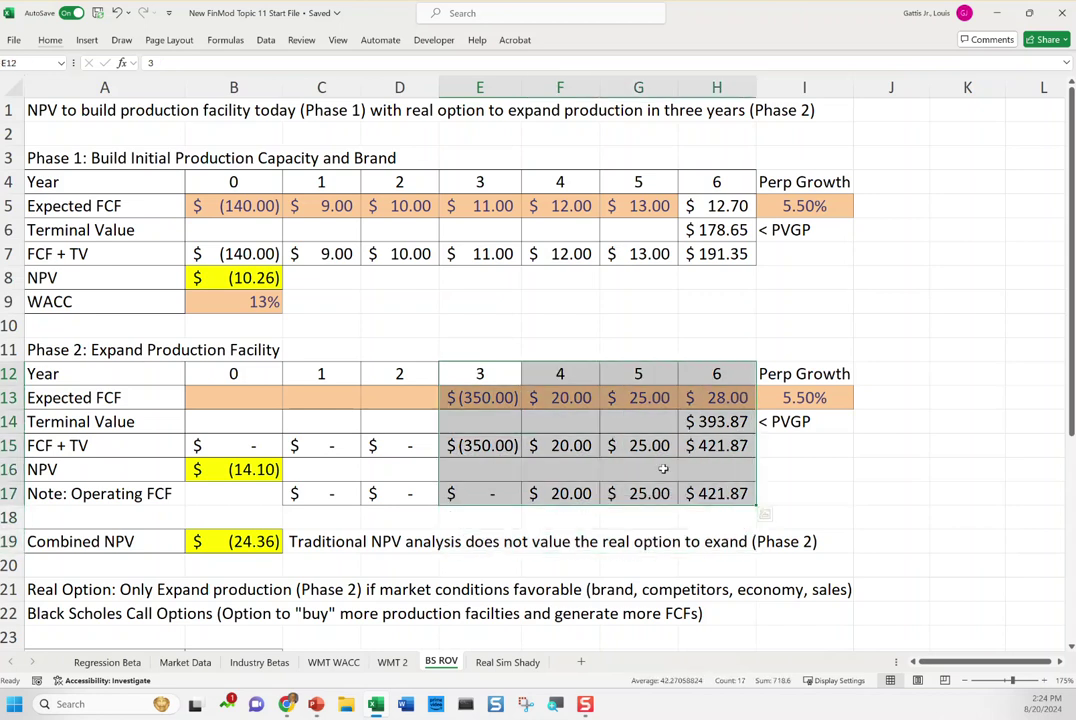
left_click(495, 403)
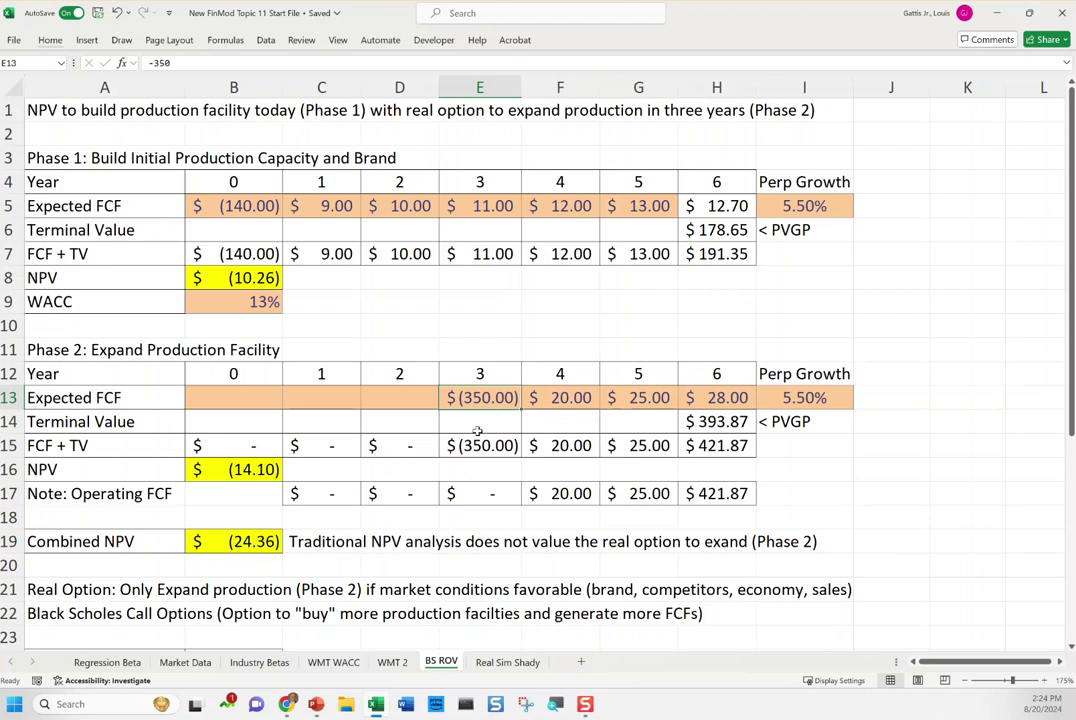
left_click_drag(478, 376, 711, 494)
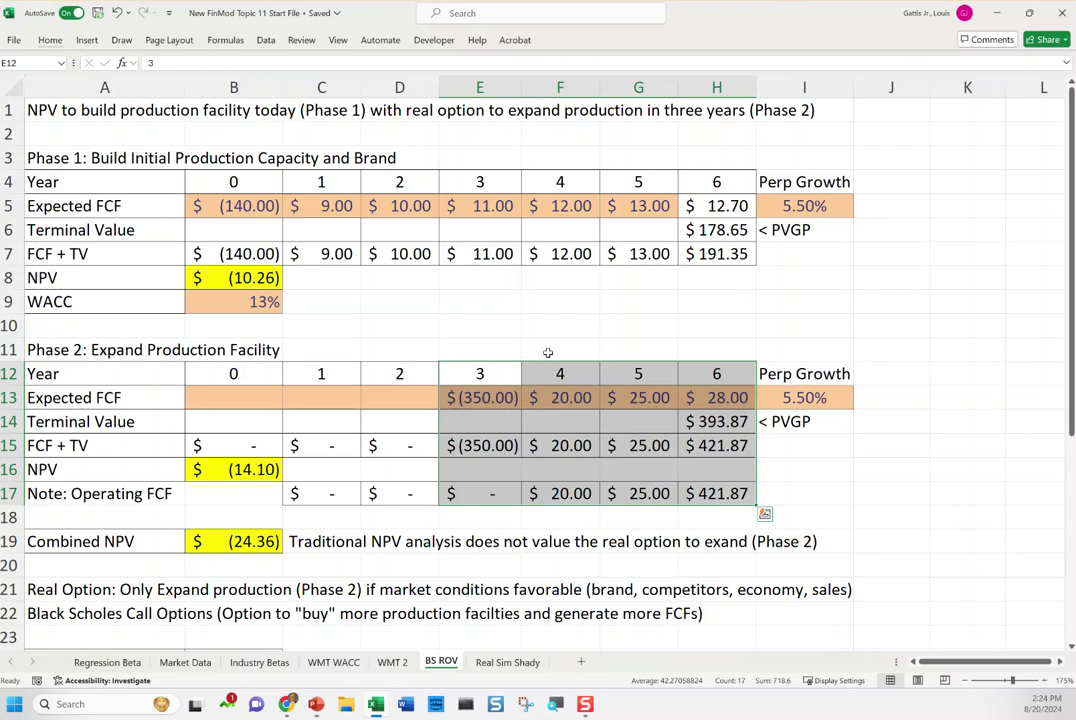
Relate the Real Option Parameters heading to the Phase 2 year 3 to 6 cash flows by highlighting E12:H17
scroll(566, 471, "down", 3)
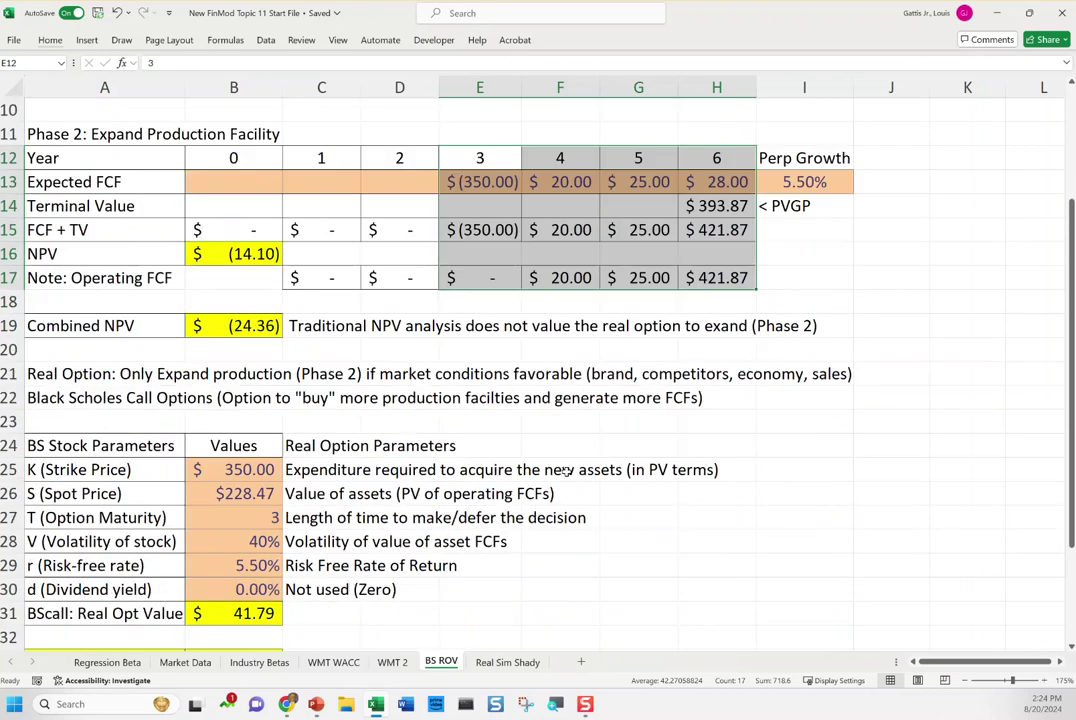
left_click(358, 452)
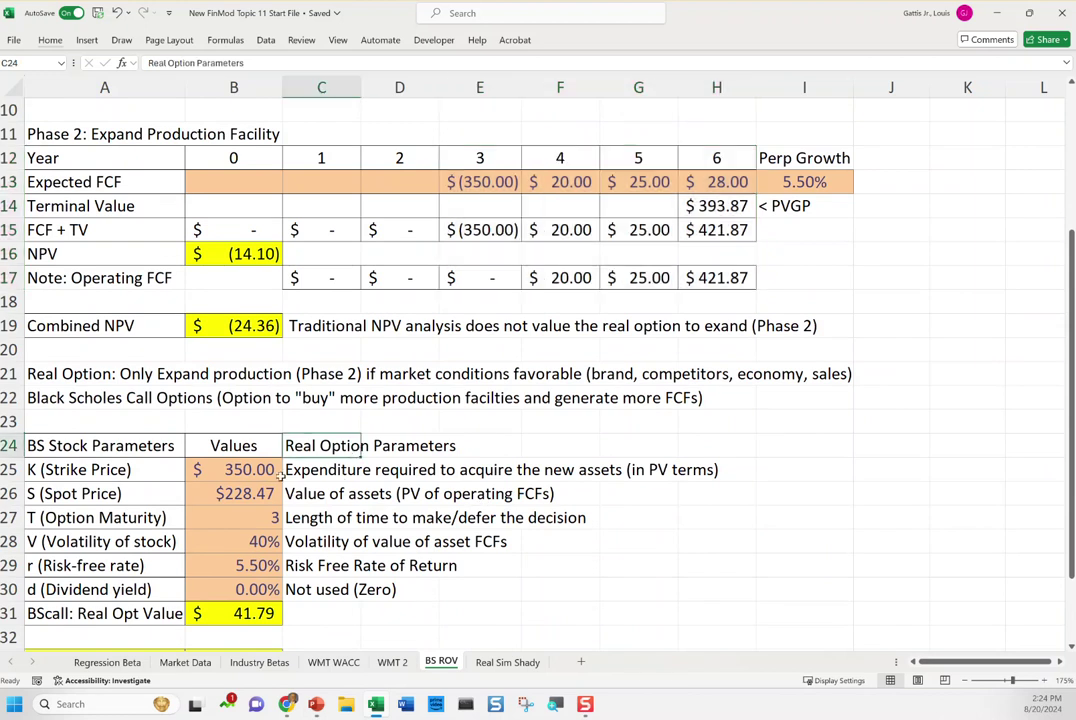
left_click_drag(478, 166, 692, 282)
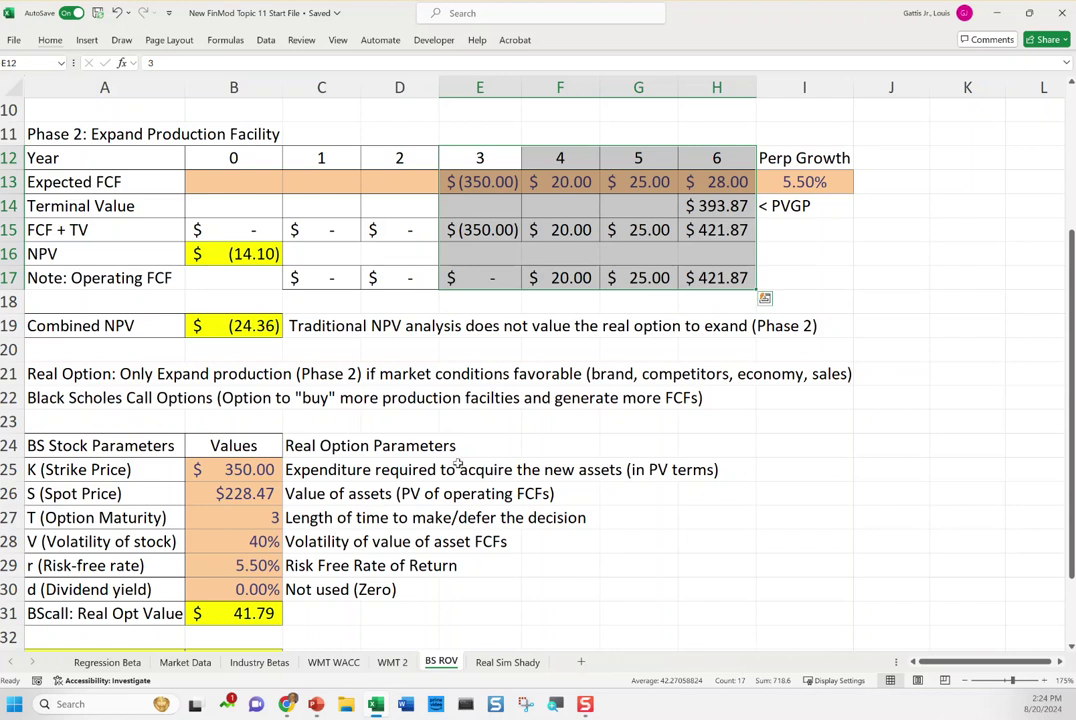
Enter the strike price K in B25 as =-E13, linking it to the Phase 2 year 3 expenditure
left_click(240, 470)
type("=-E13")
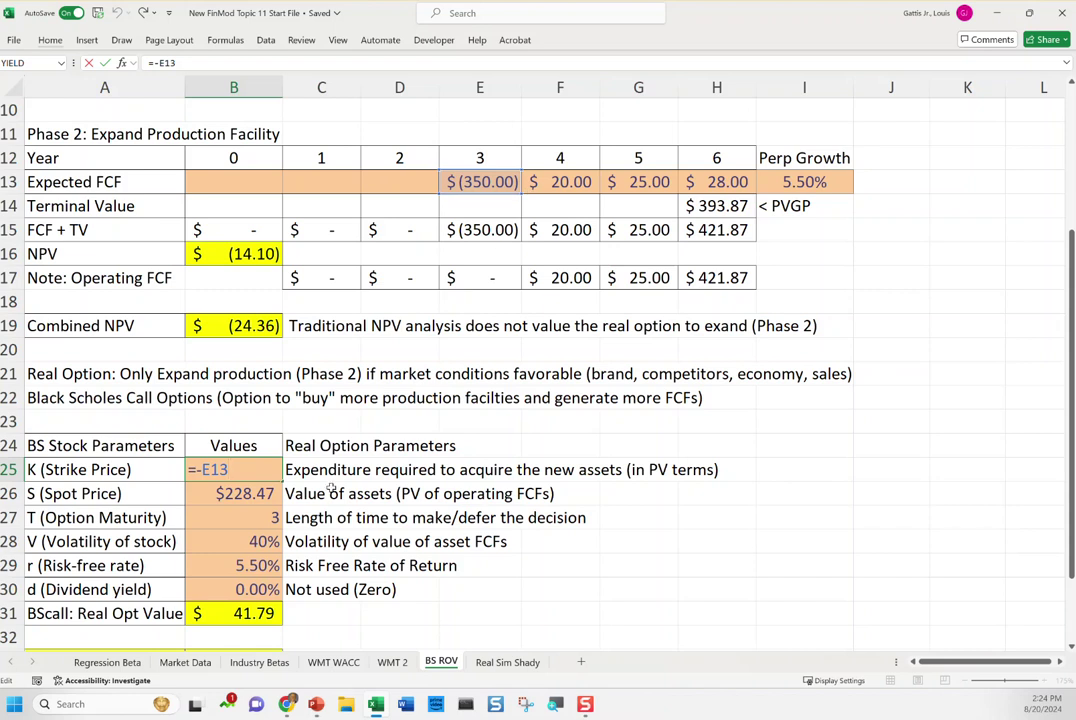
key("Return")
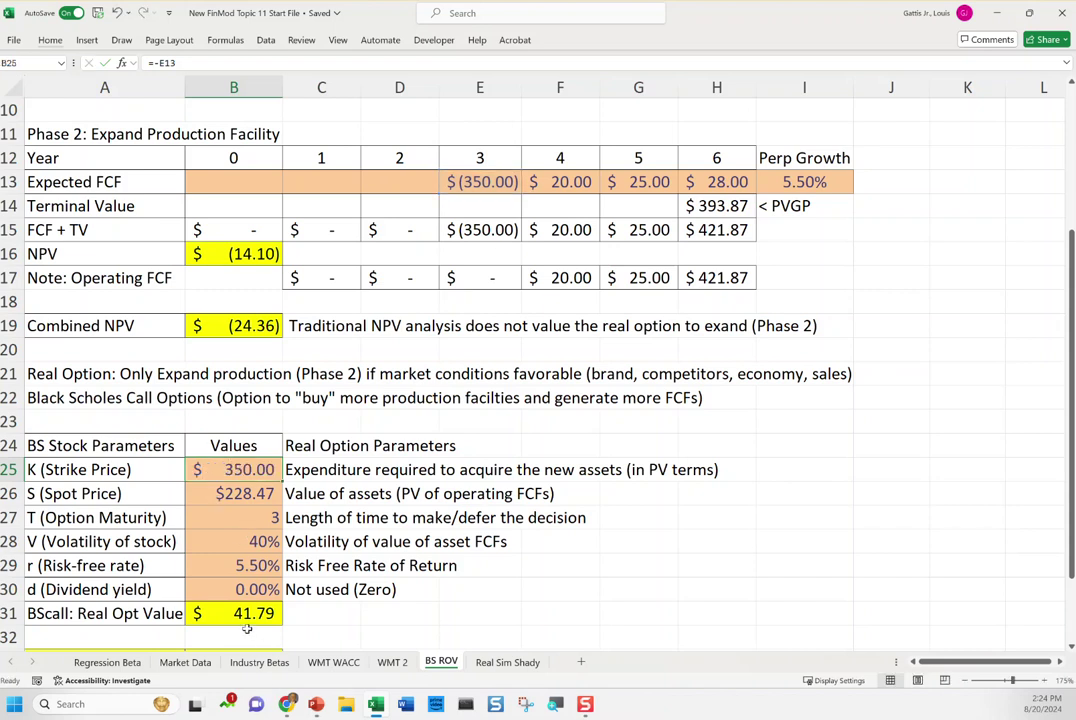
Examine the BSCall real option value formula in B31 and the strike price formula in B25
left_click(268, 623)
double_click(268, 623)
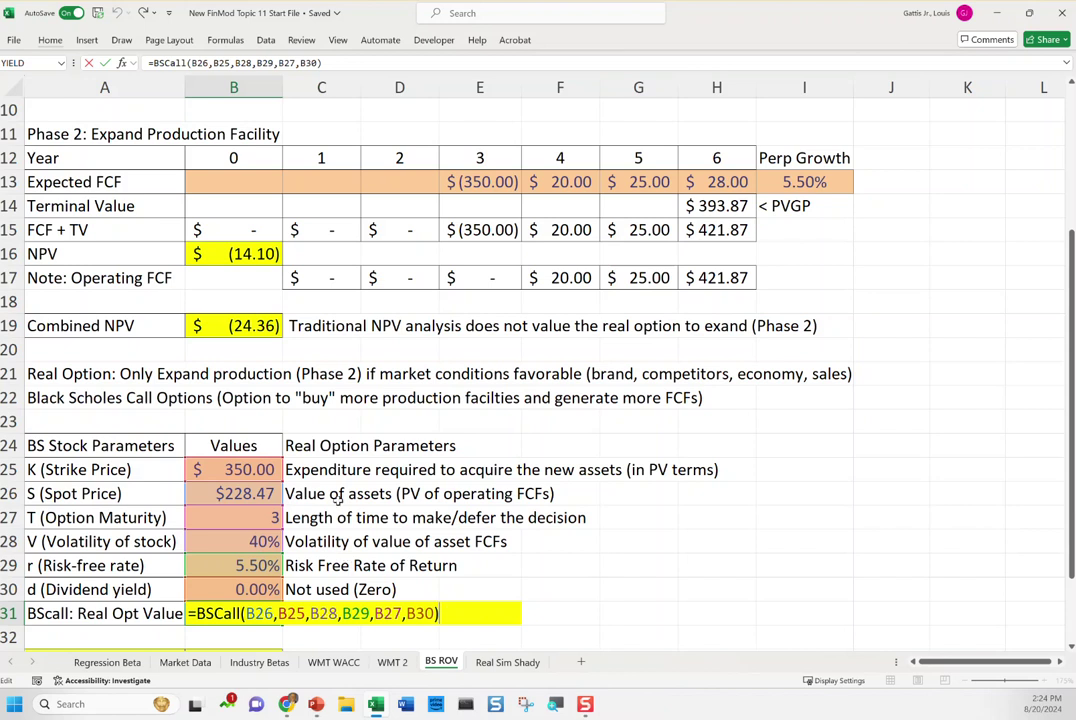
key("ctrl+Return")
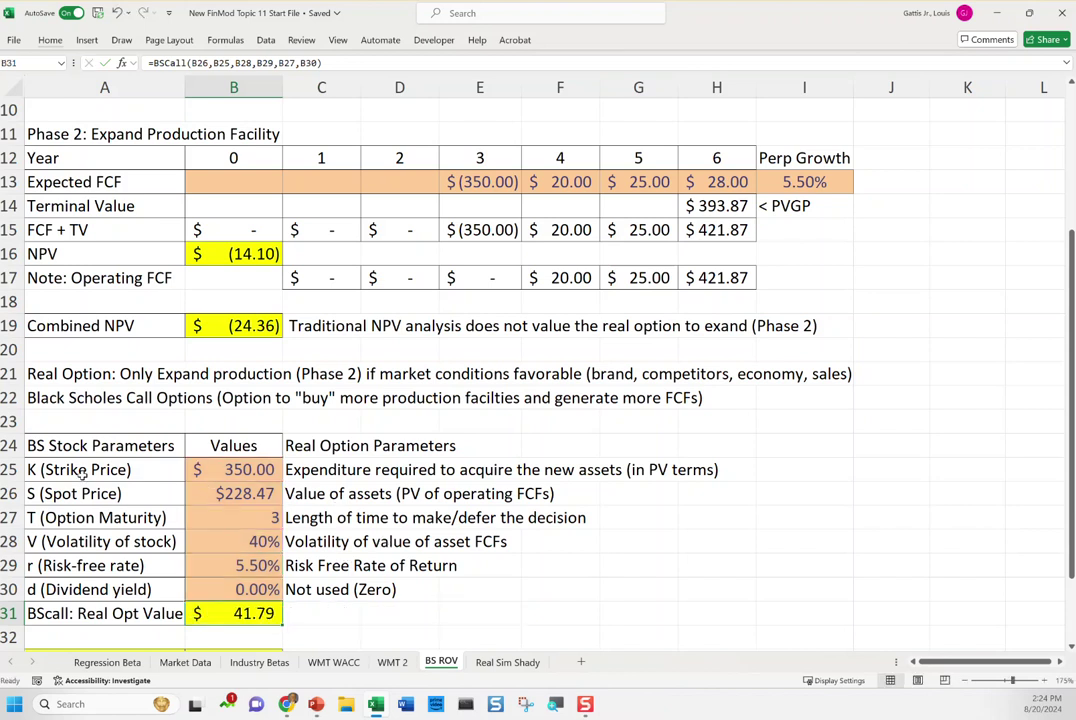
left_click(252, 478)
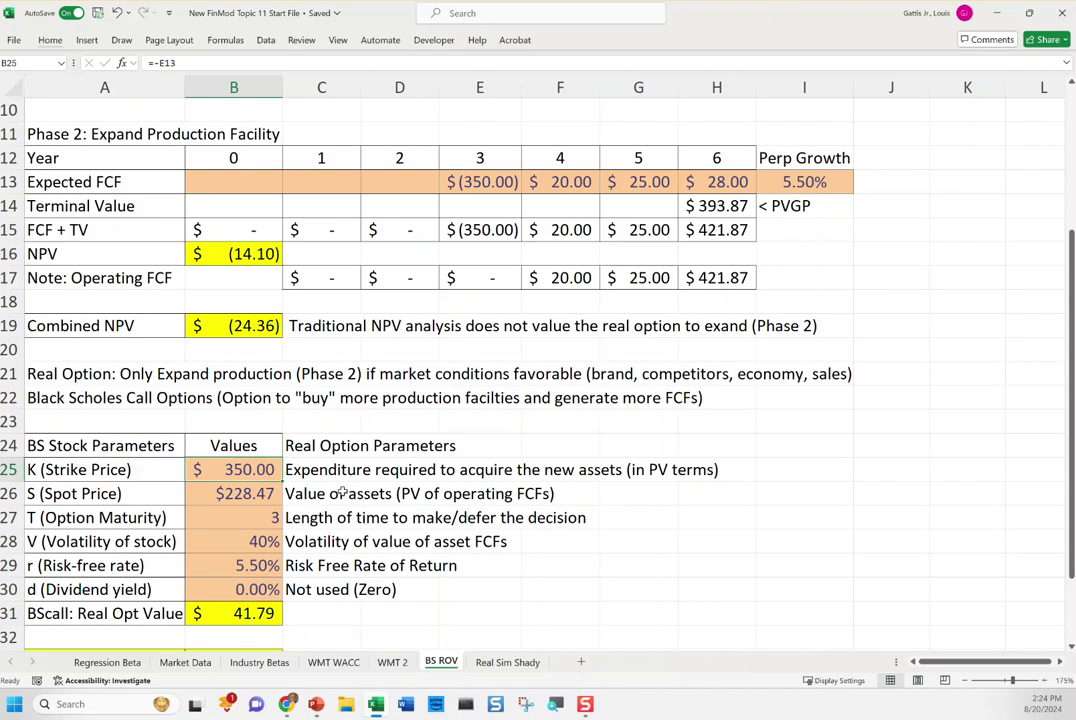
key("F2")
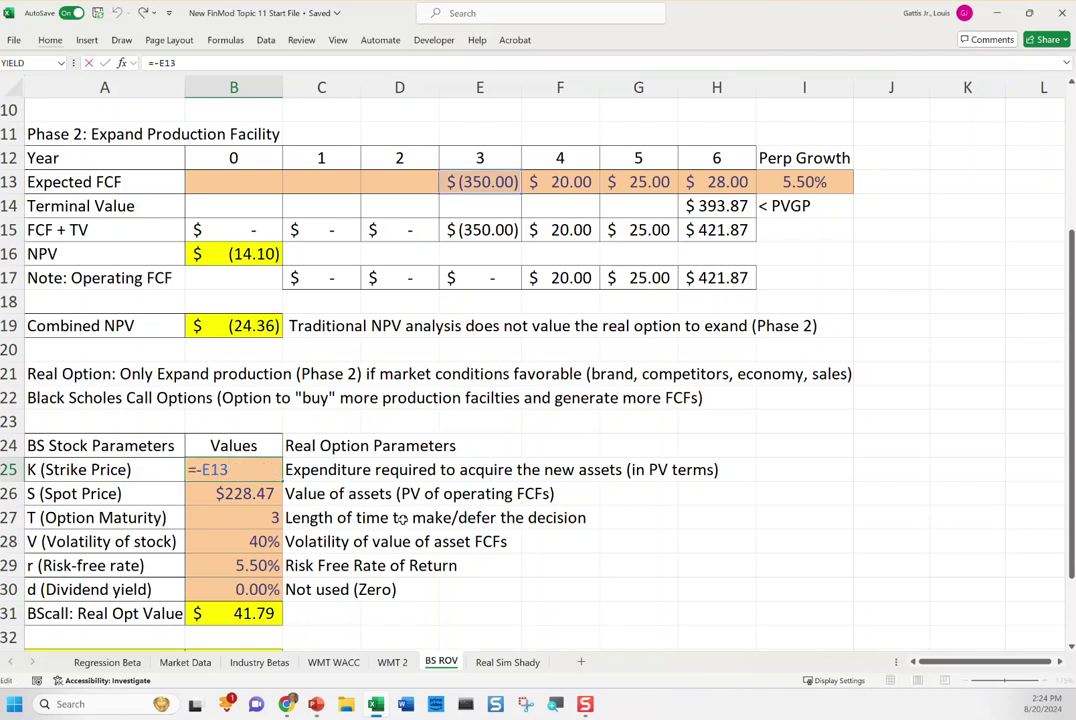
key("ctrl+Return")
Examine the spot price formula in B26 and highlight the Phase 2 operating FCF range it discounts, C17:H17
left_click(238, 498)
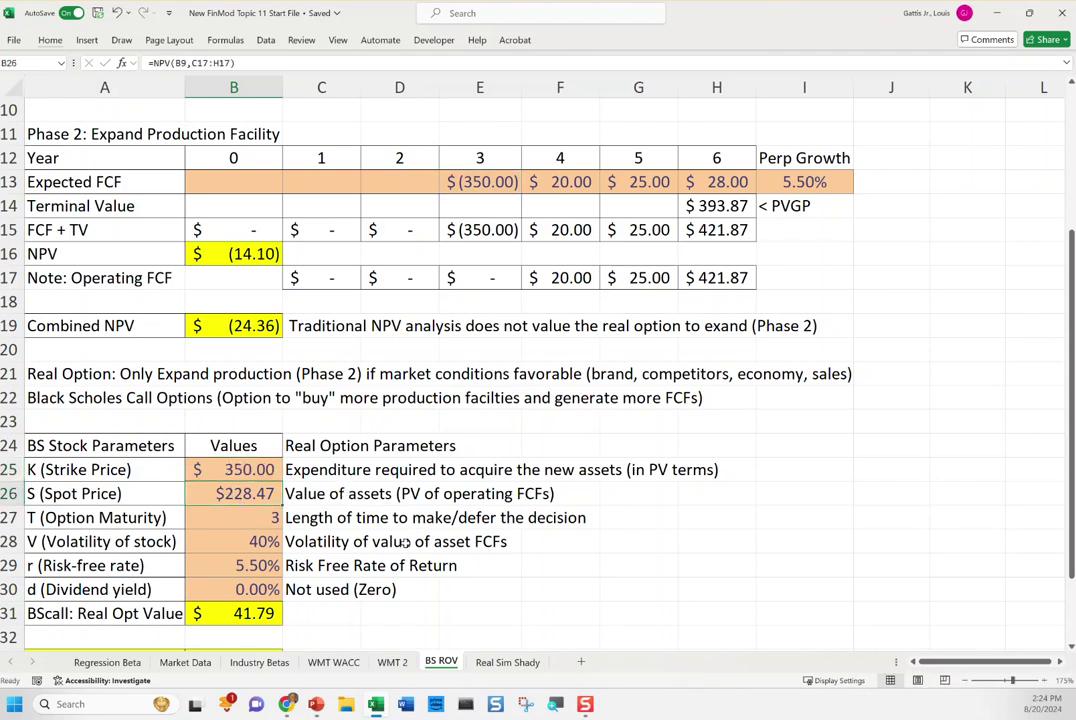
key("F2")
key("Escape")
scroll(453, 542, "up", 1)
left_click_drag(325, 350, 705, 354)
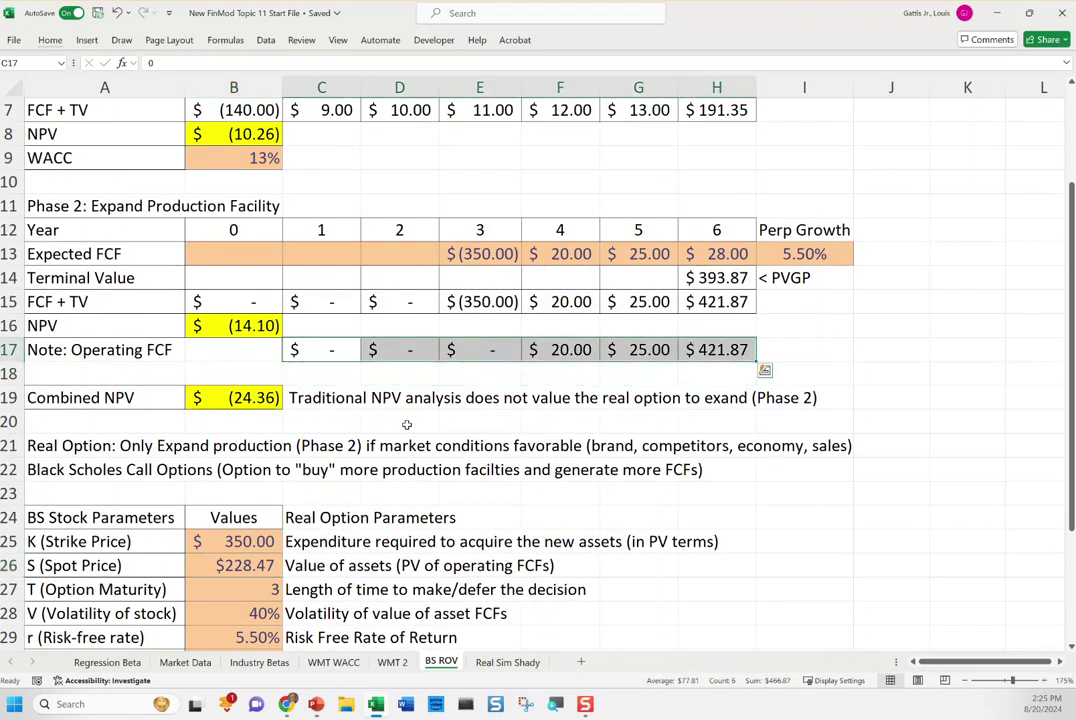
Trace the Phase 2 cash flows for years 4 to 6 and the terminal value into the operating FCF row C17:H17
left_click(548, 256)
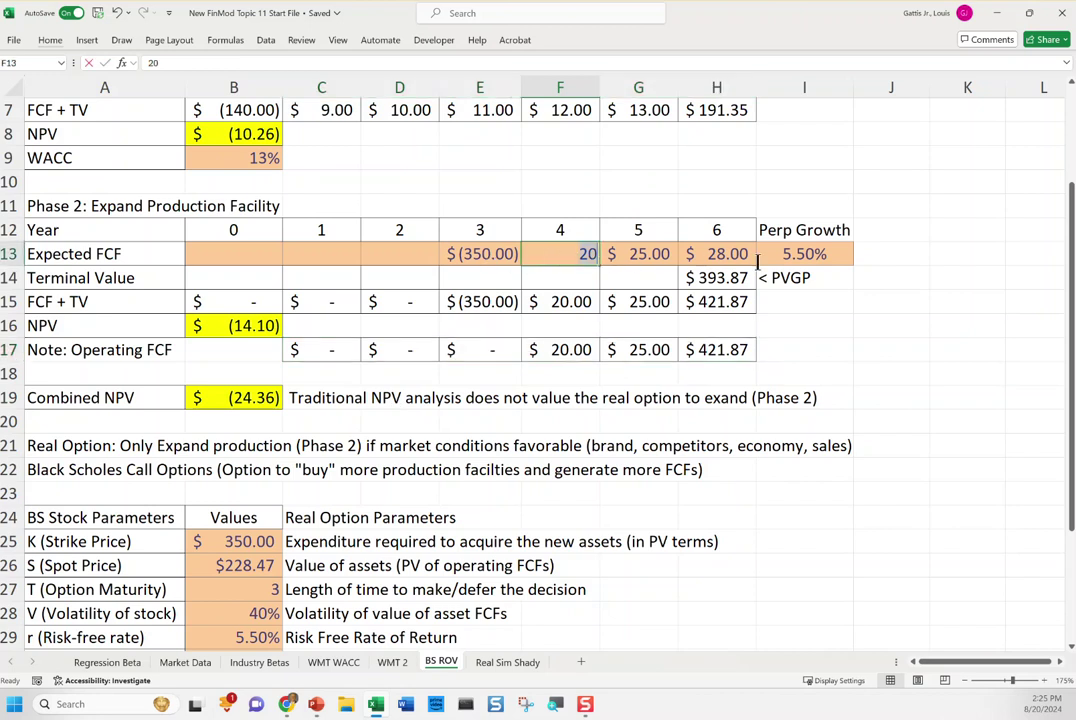
left_click(658, 258)
left_click(733, 256)
key("Down")
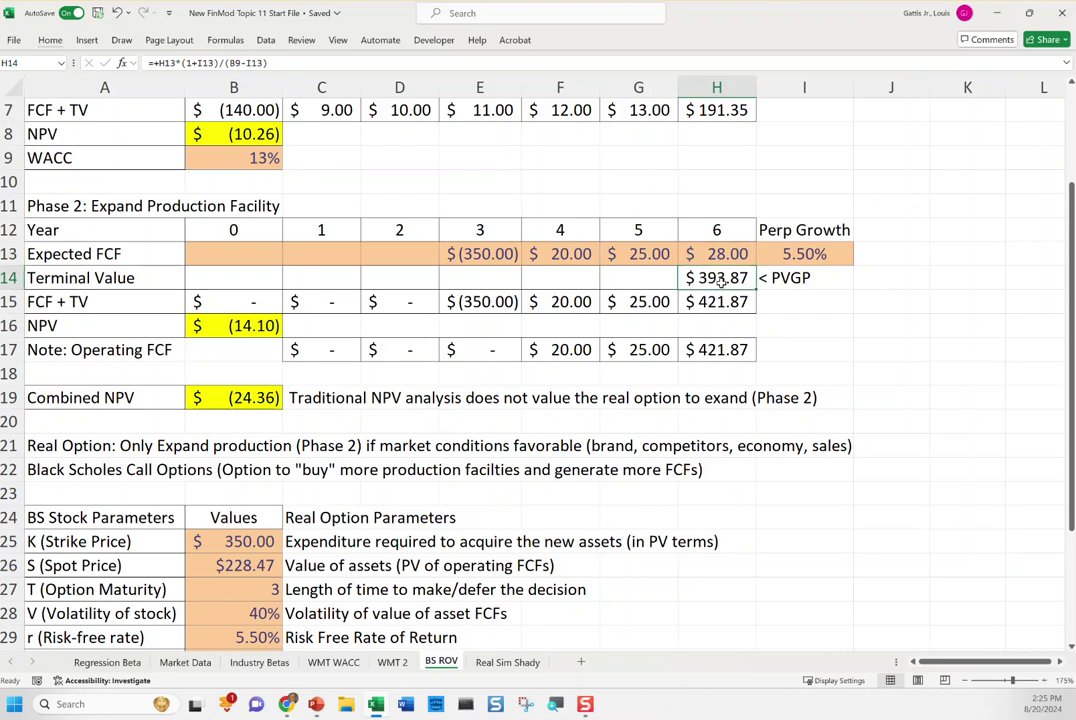
left_click_drag(340, 350, 713, 348)
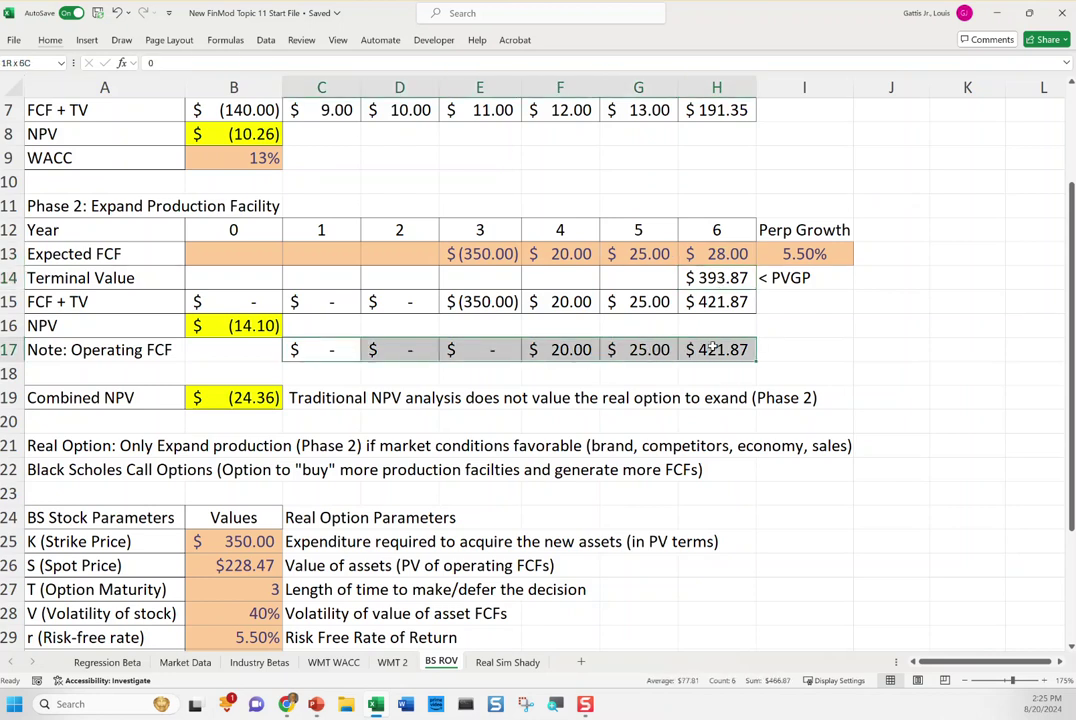
scroll(343, 435, "down", 1)
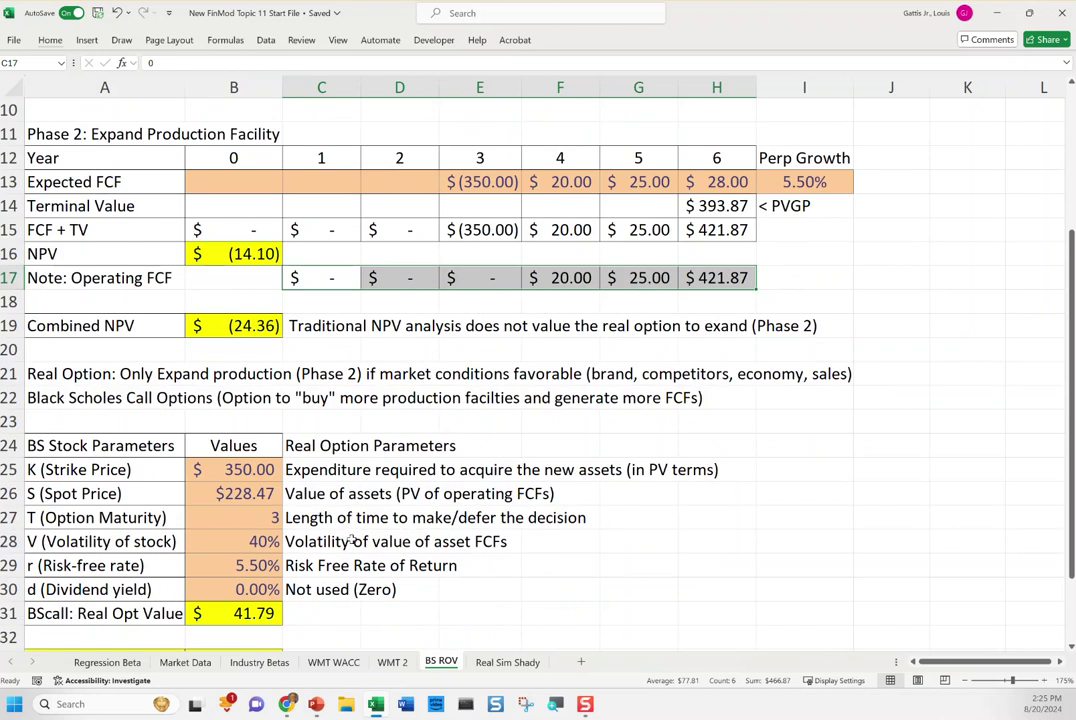
Compare the strike price and spot price parameters in rows 25 and 26
left_click(222, 494)
left_click(242, 468)
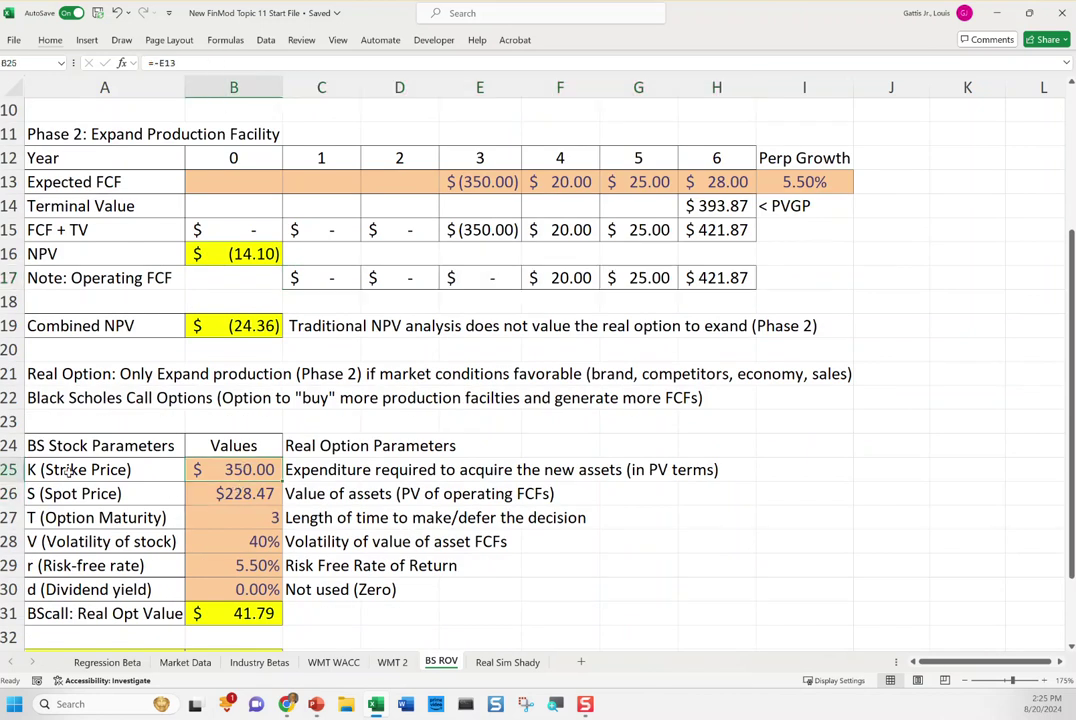
left_click_drag(64, 466, 242, 471)
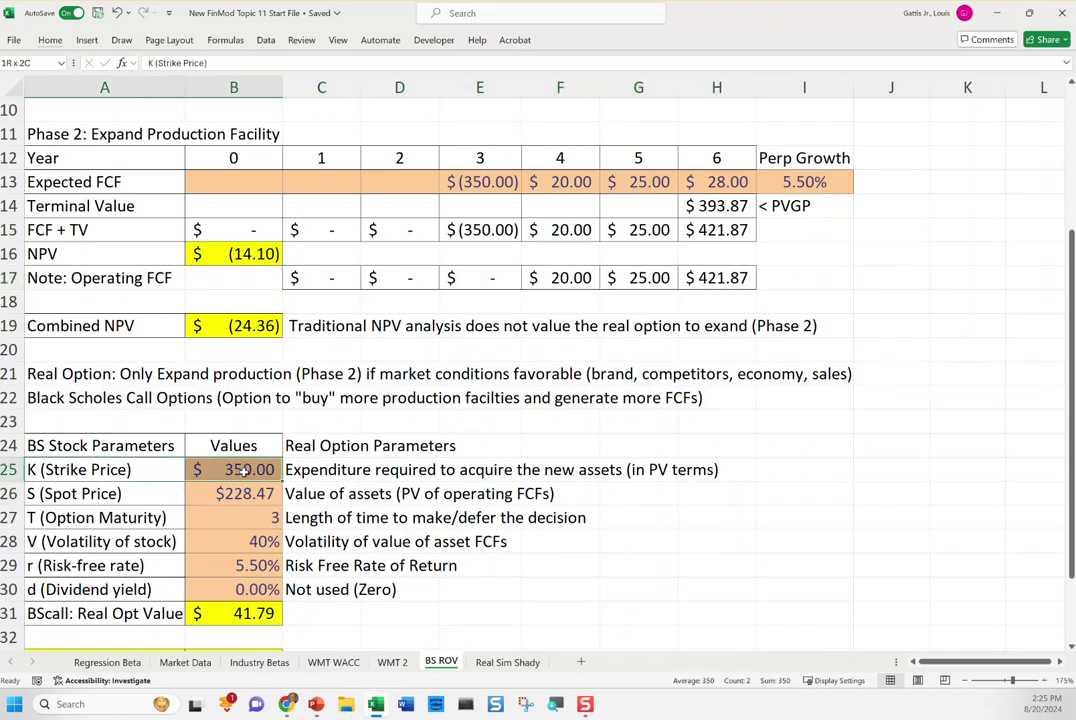
double_click(40, 494)
left_click_drag(40, 494, 121, 494)
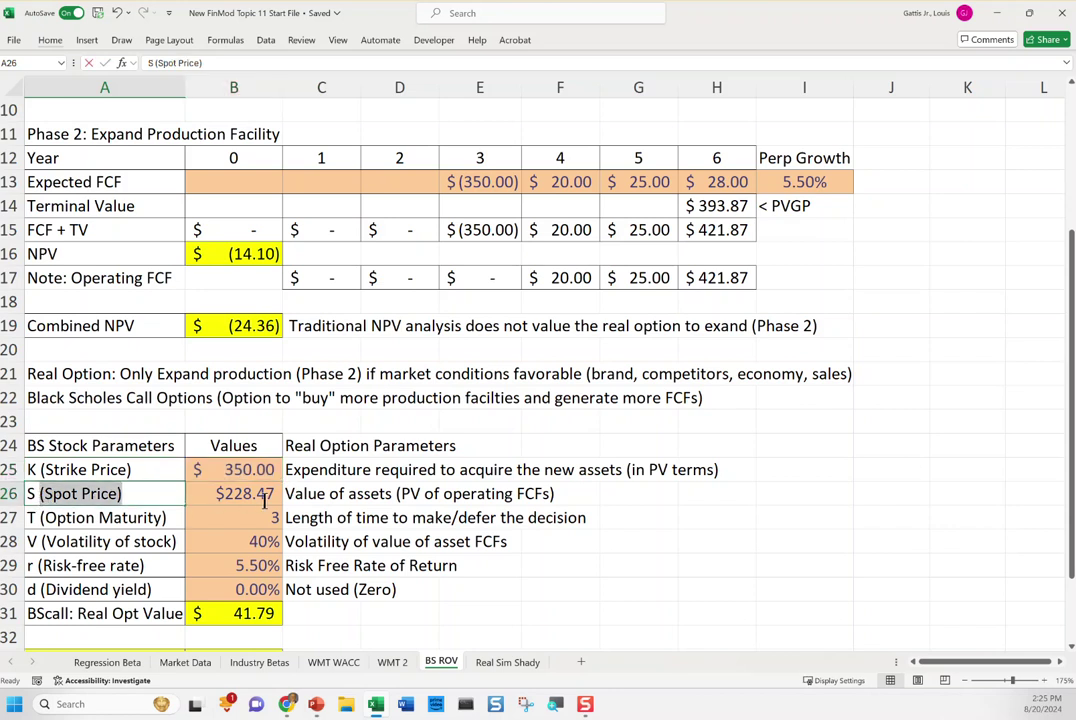
key("Escape")
Review the option maturity parameter in row 27 against the spot price in A26:B26
left_click(80, 469)
left_click(80, 445)
left_click(73, 517)
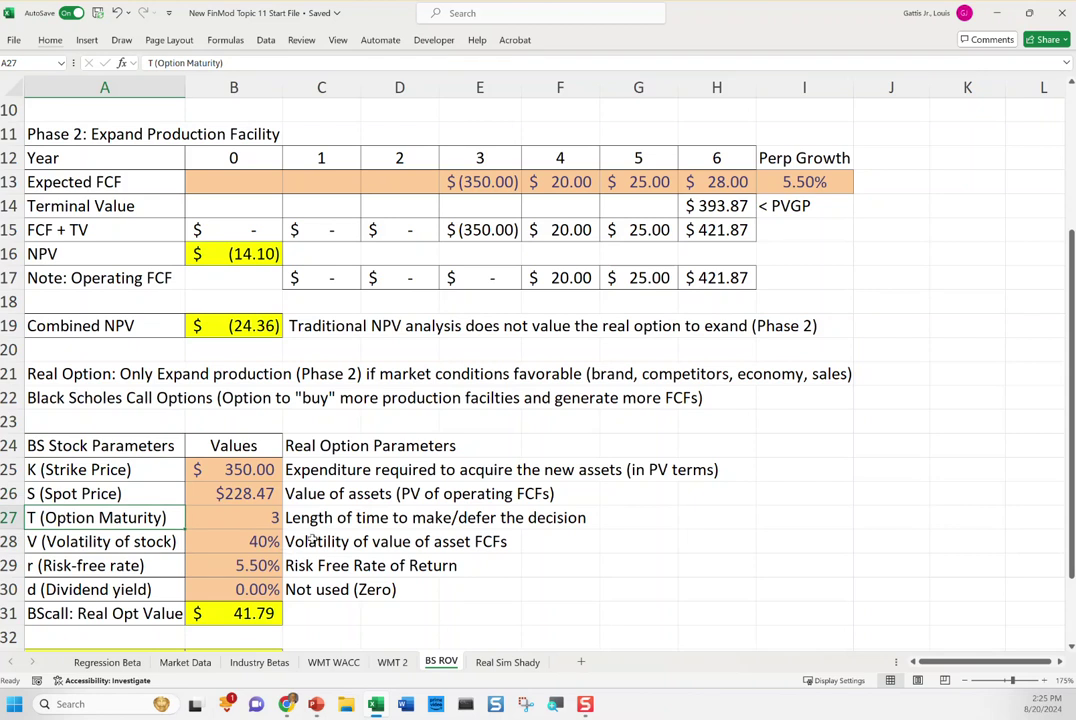
left_click_drag(245, 517, 150, 517)
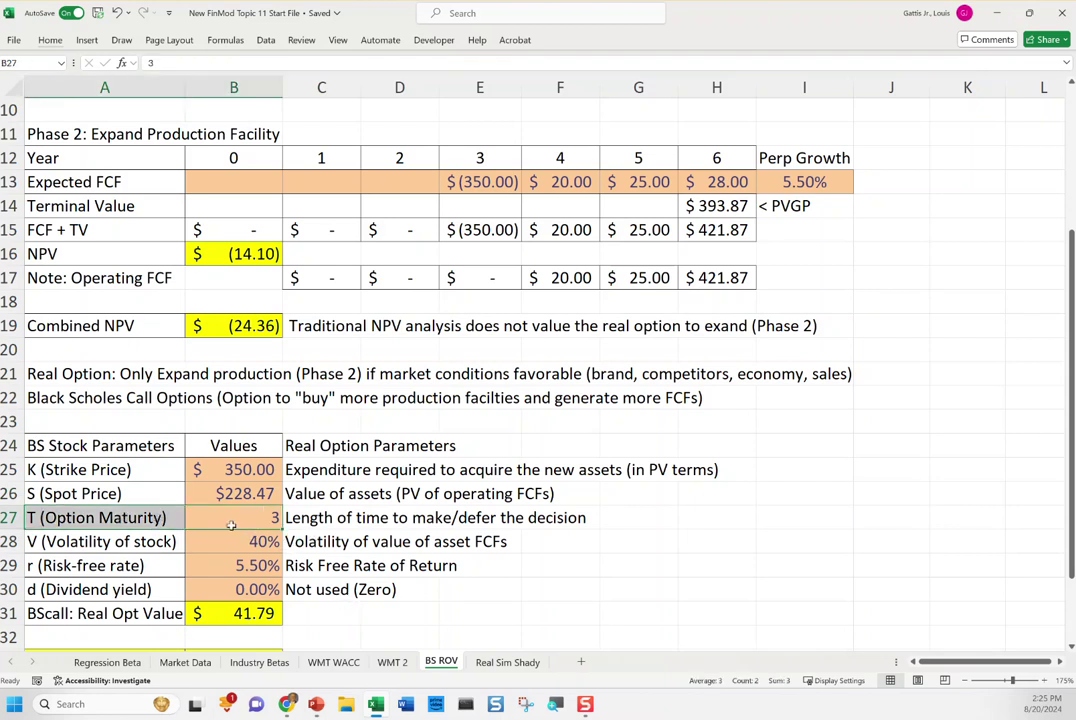
left_click_drag(100, 493, 258, 496)
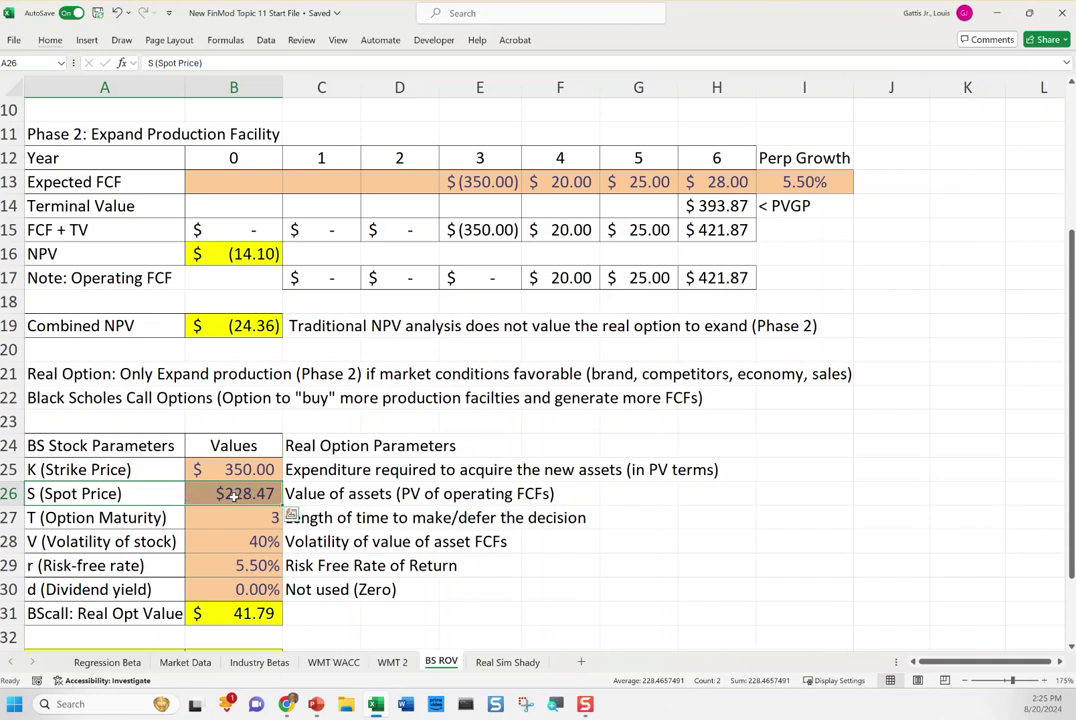
Review the risk-free rate parameter in row 29 and inspect the arguments of the BSCall formula in B31
left_click(90, 589)
left_click_drag(250, 566, 88, 566)
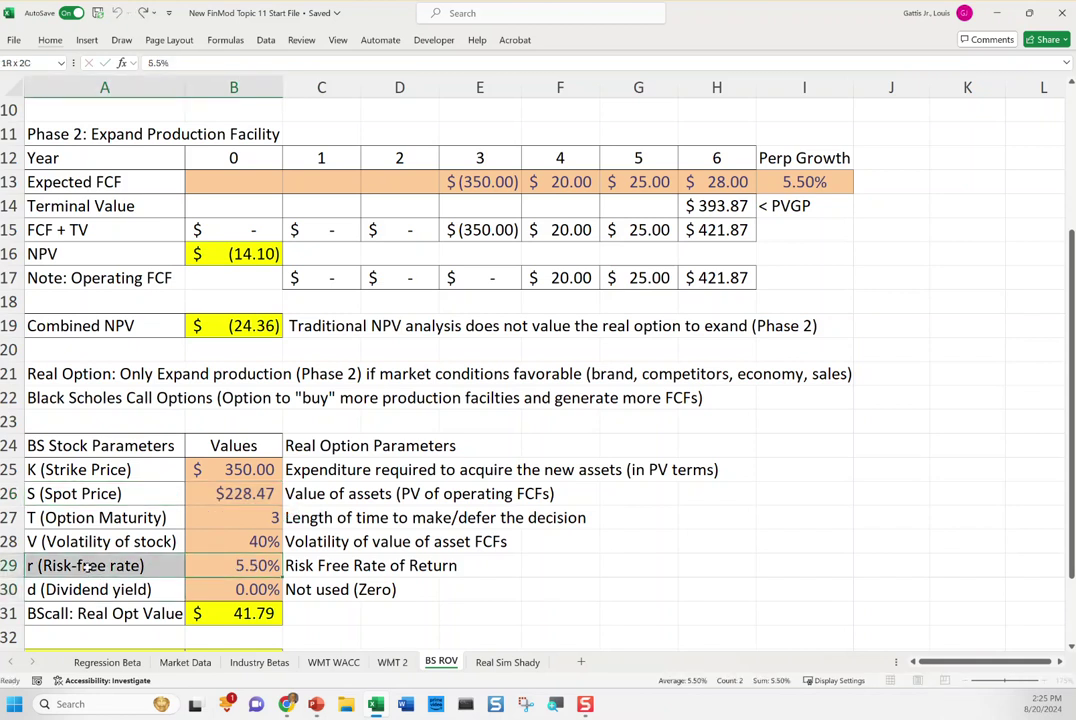
left_click(242, 613)
key("F2")
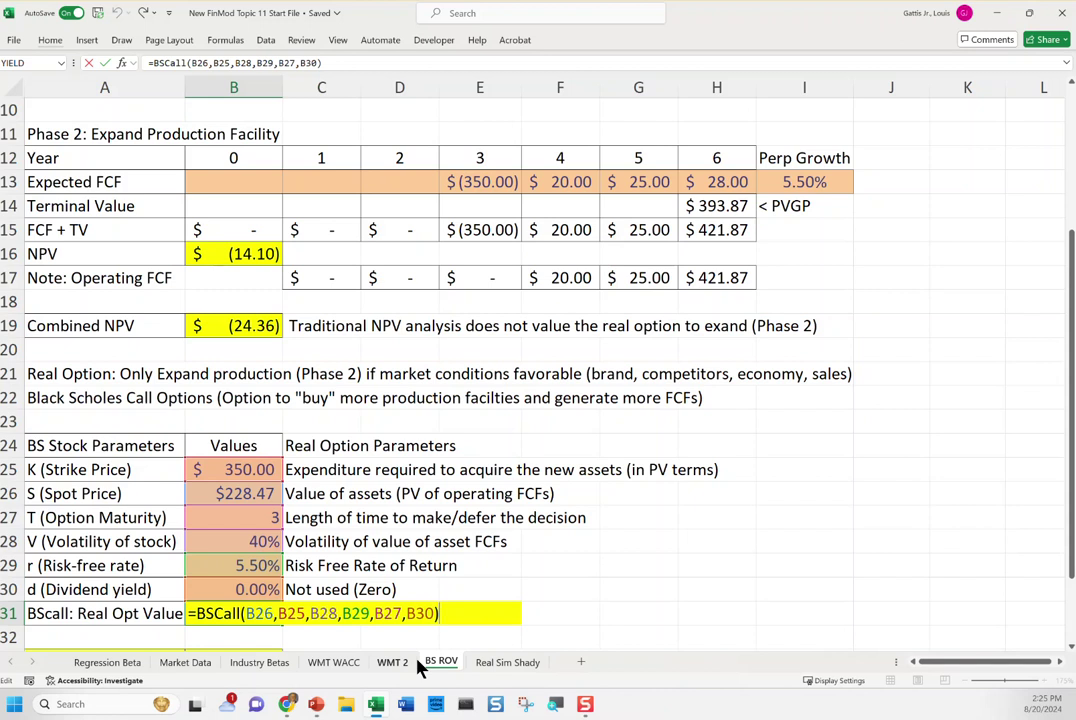
key("Escape")
Set the volatility in B28 to 1% and check the real option value in B31
key("Up")
key("Up")
key("Up")
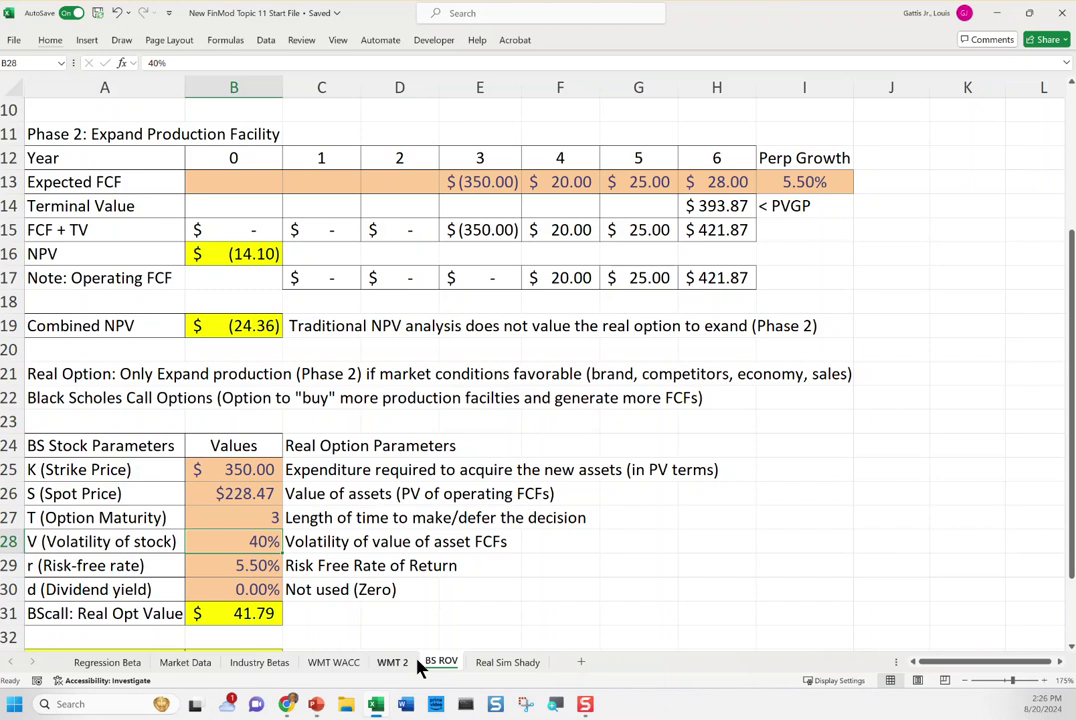
key("Up")
key("Up")
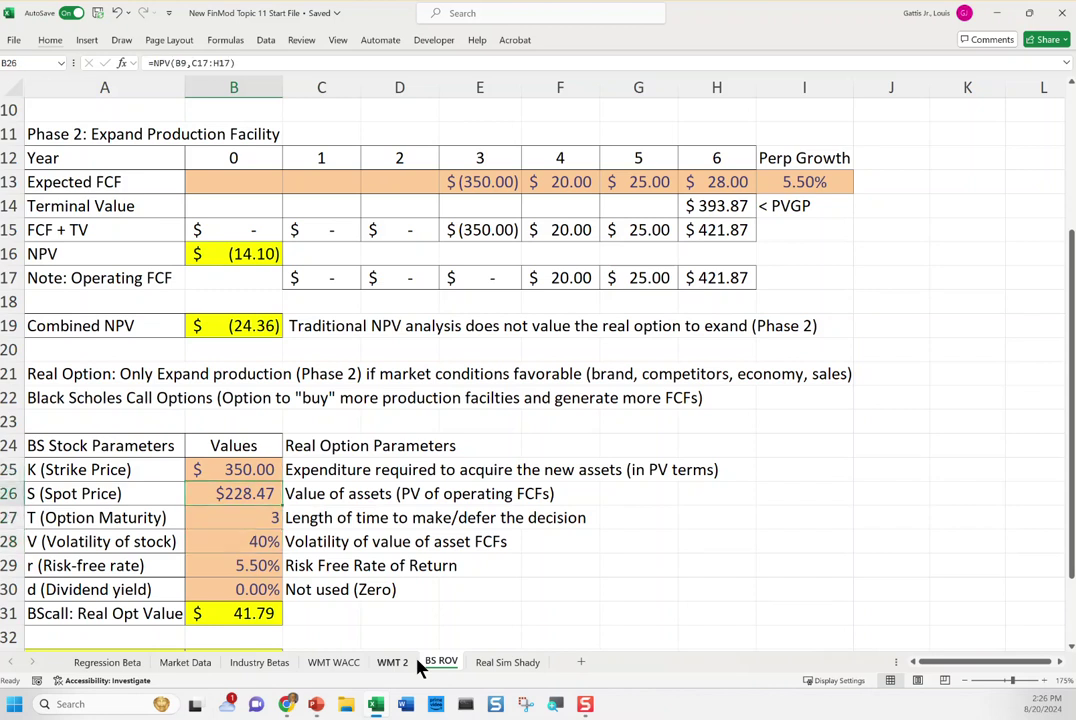
key("Down")
key("Down")
type("1")
key("Return")
key("Down")
key("Down")
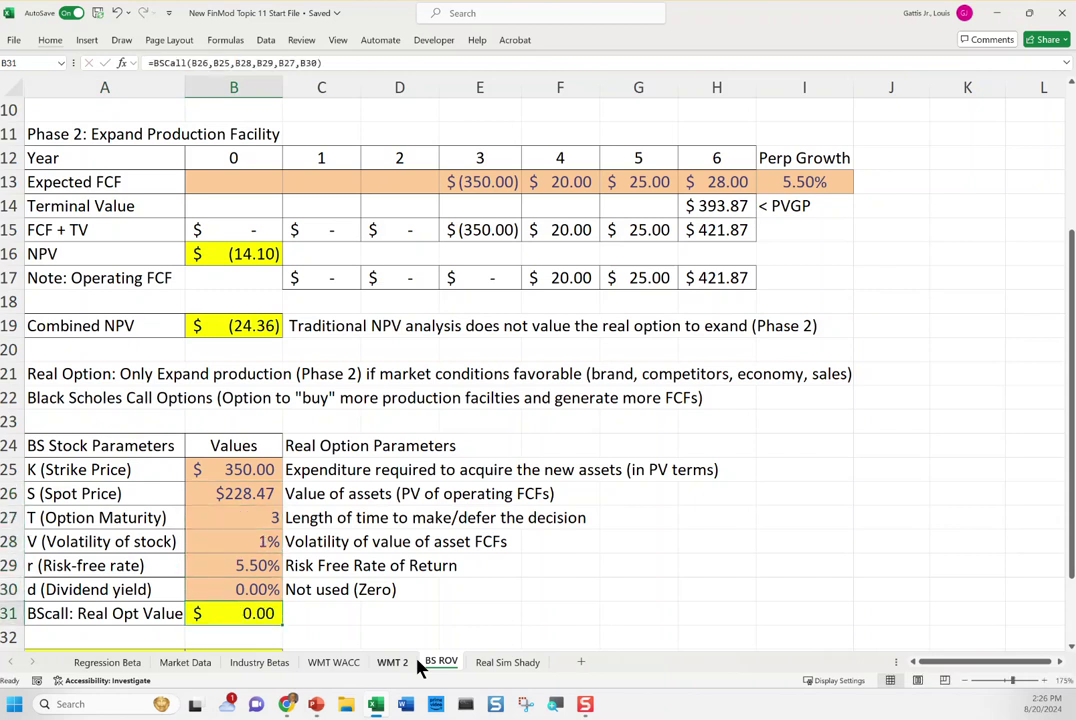
Highlight the spot price row A26:B26 to relate the asset value to the low volatility case
key("Up")
key("Up")
key("Up")
key("Up")
key("Up")
key("Up")
key("Up")
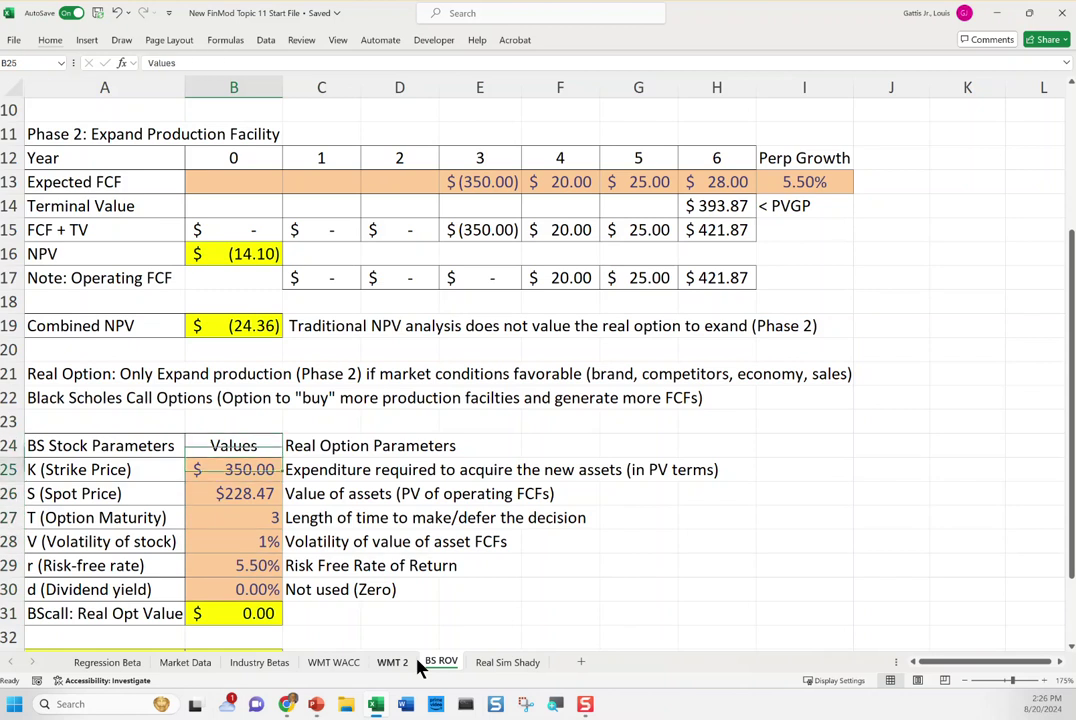
key("Down")
key("Left")
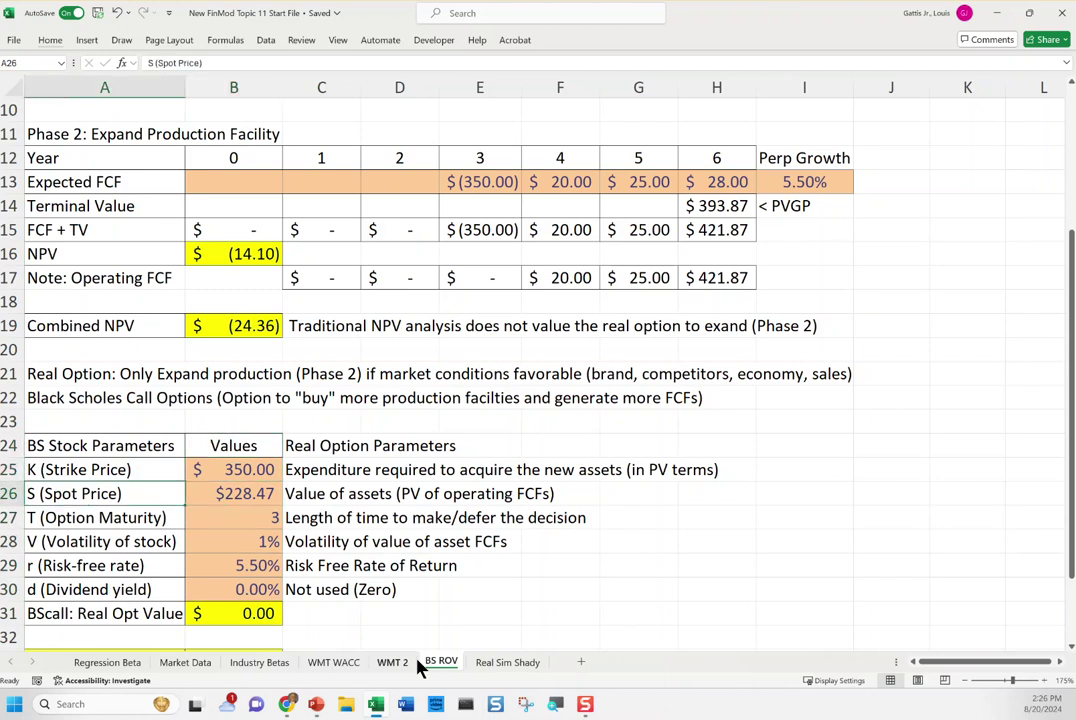
key("shift+Right")
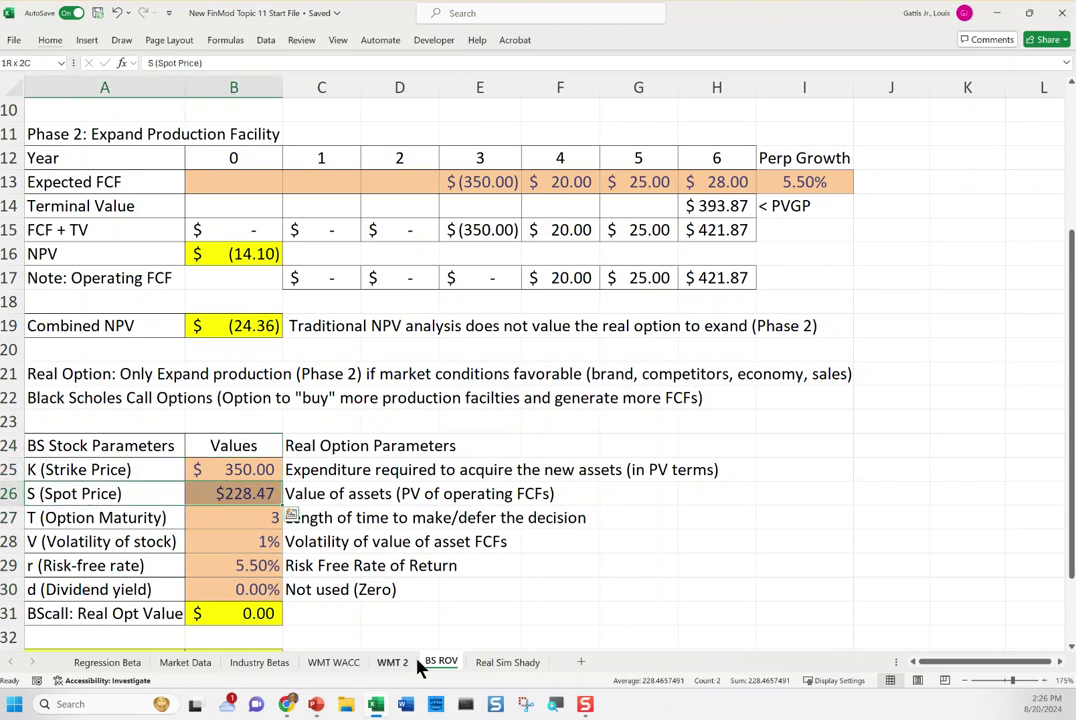
Set the volatility in B28 to 40%
key("Down")
key("Down")
key("Down")
key("Right")
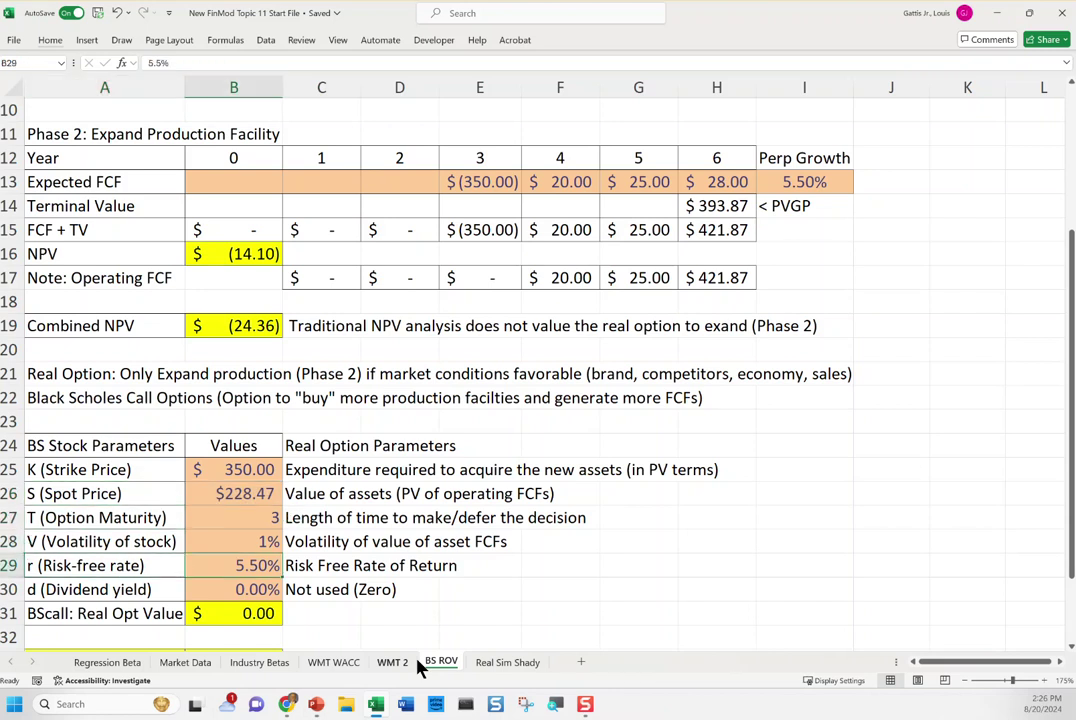
key("Up")
type("40")
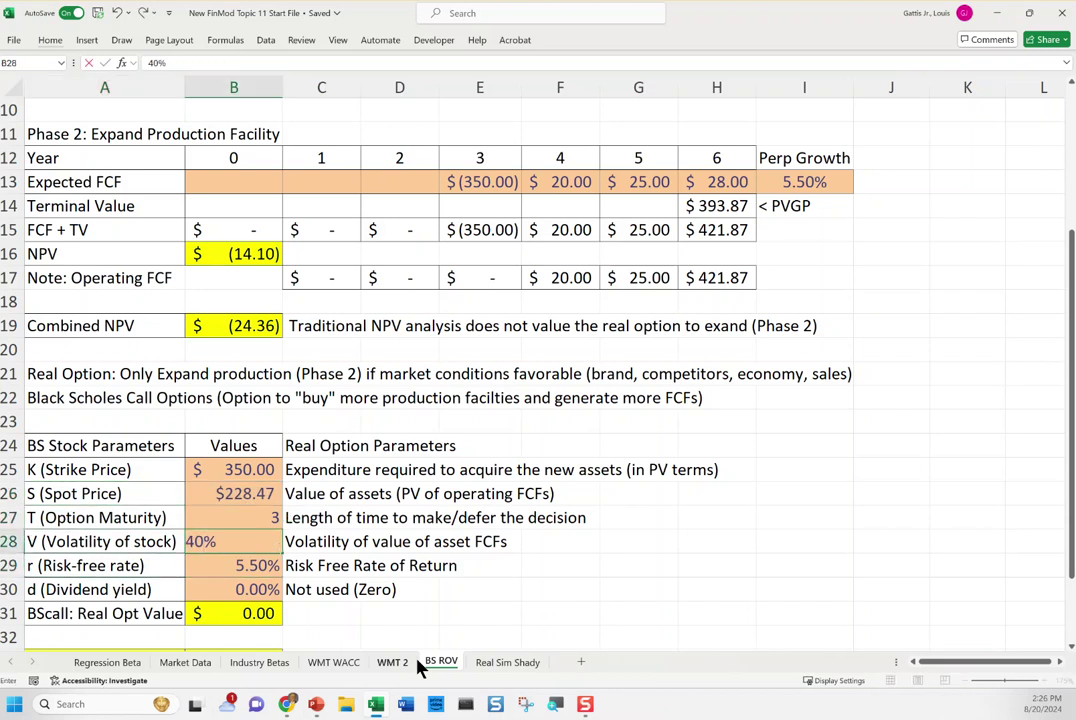
key("Up")
key("Down")
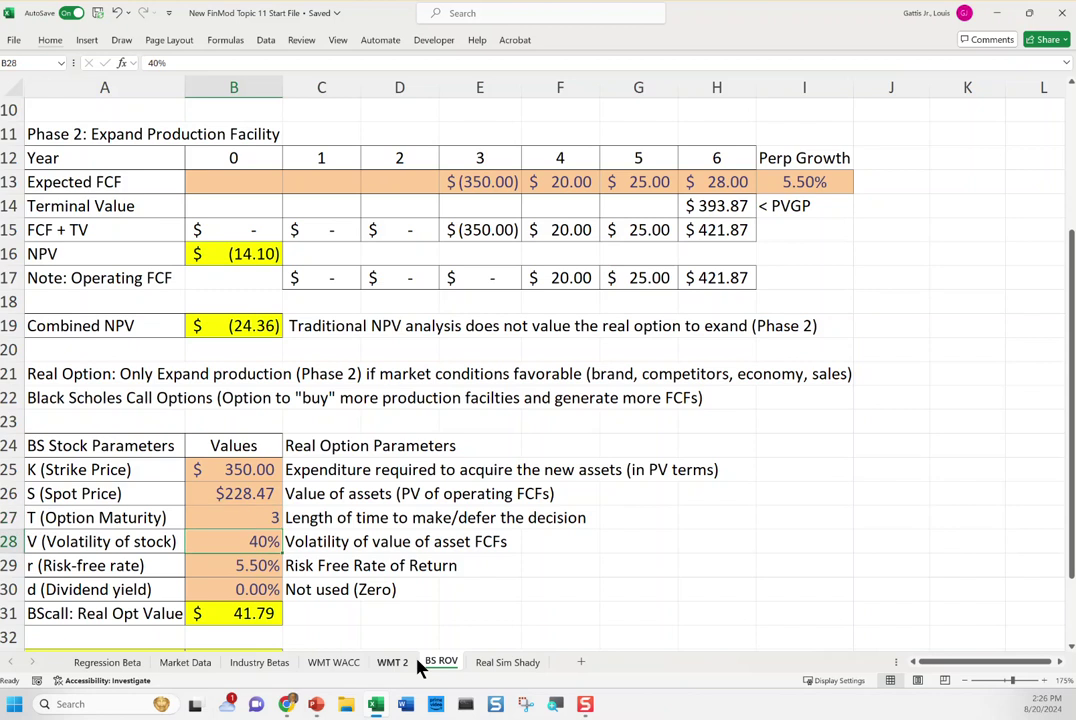
Set the volatility in B28 to 80% and highlight the spot price row A26:B26
type("80")
key("Up")
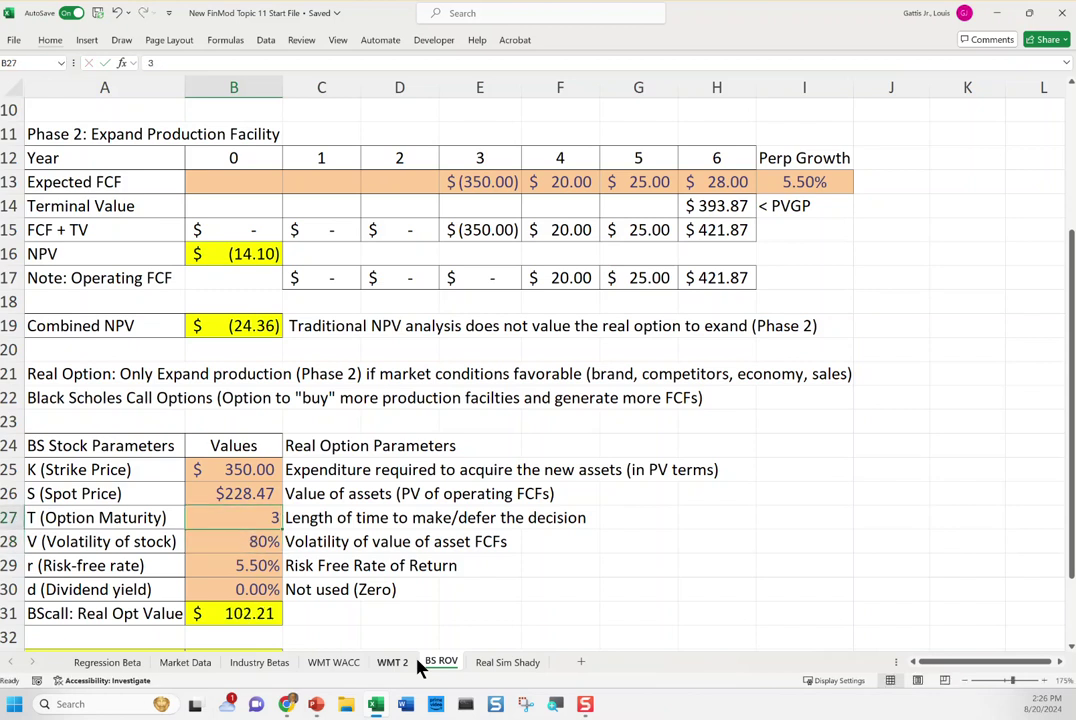
key("Up")
key("Left")
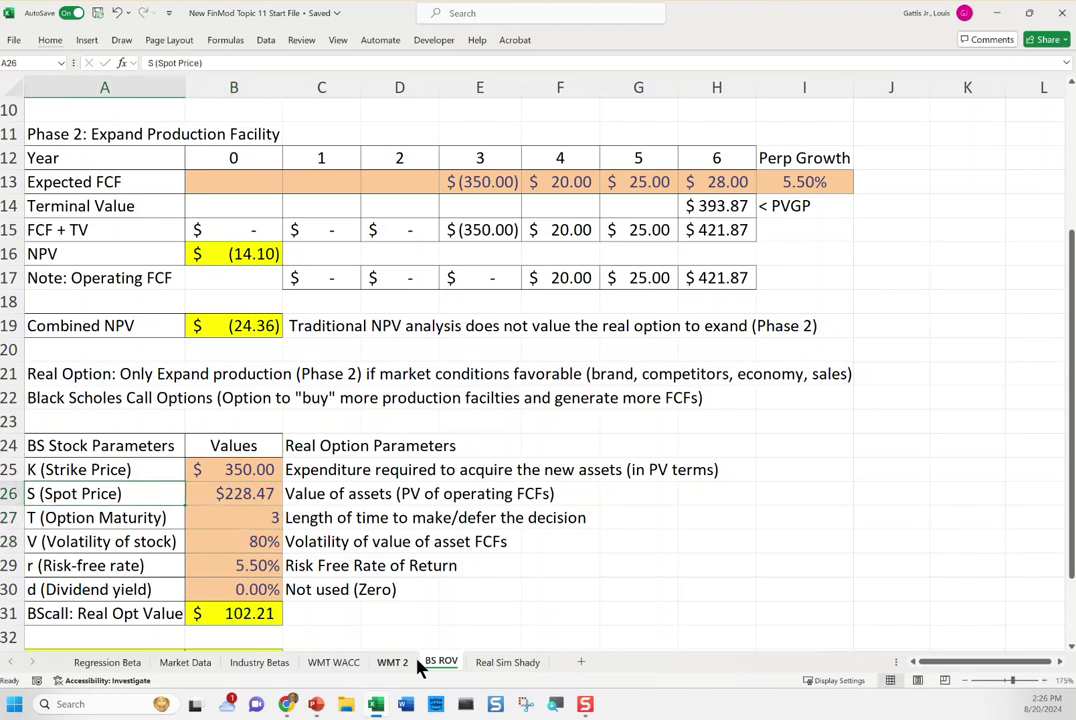
key("Right")
key("Left")
key("shift+Right")
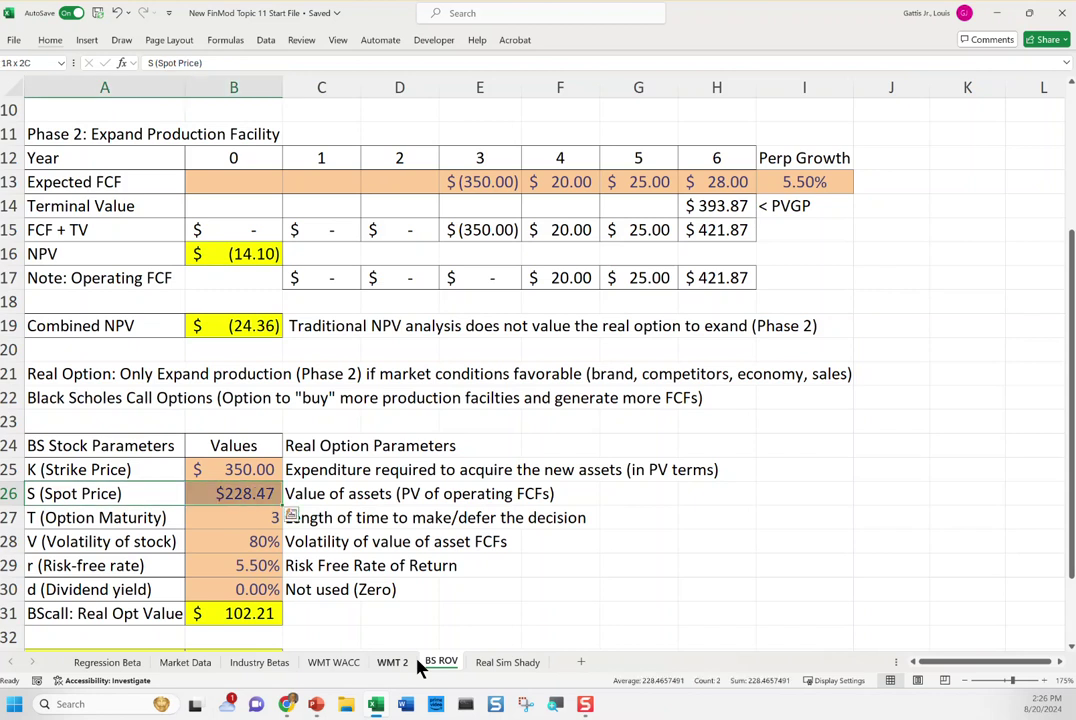
Undo the last volatility change in B28
key("ctrl+z")
key("Up")
key("Up")
key("Down")
key("Down")
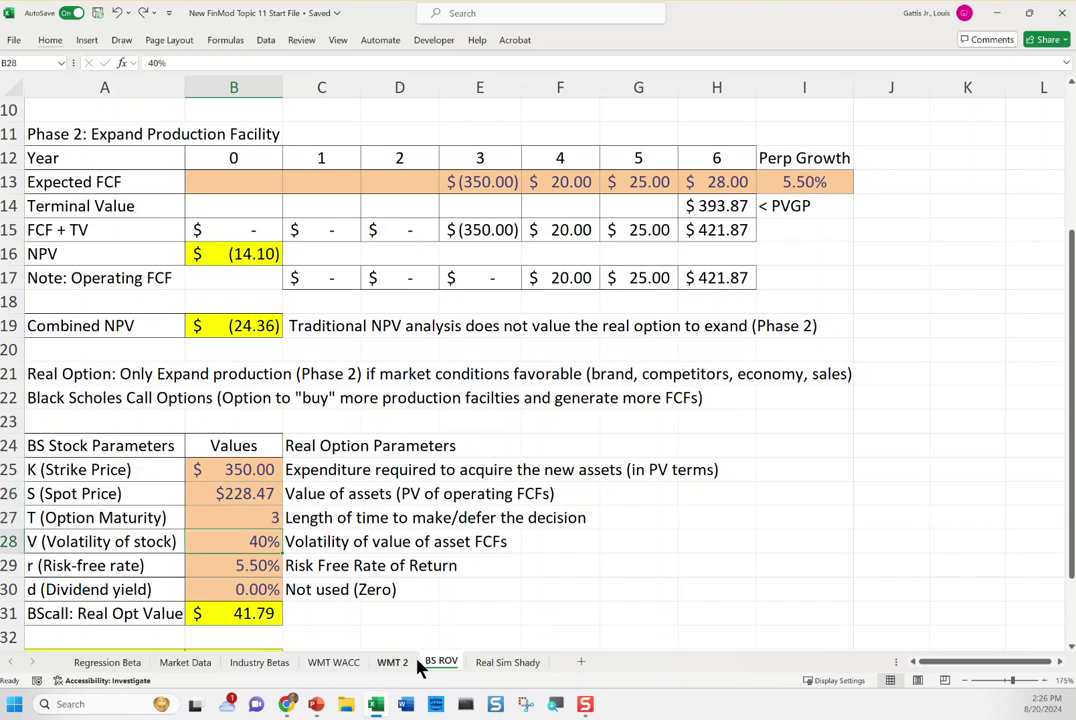
Review the Phase 1 cash flow block and the Phase 2 year 3 expansion column
key("Up")
key("Up")
key("Up")
key("Up")
key("Up")
key("Up")
key("Up")
key("Up")
key("Up")
key("Up")
key("Up")
key("Up")
key("Up")
key("Up")
key("Up")
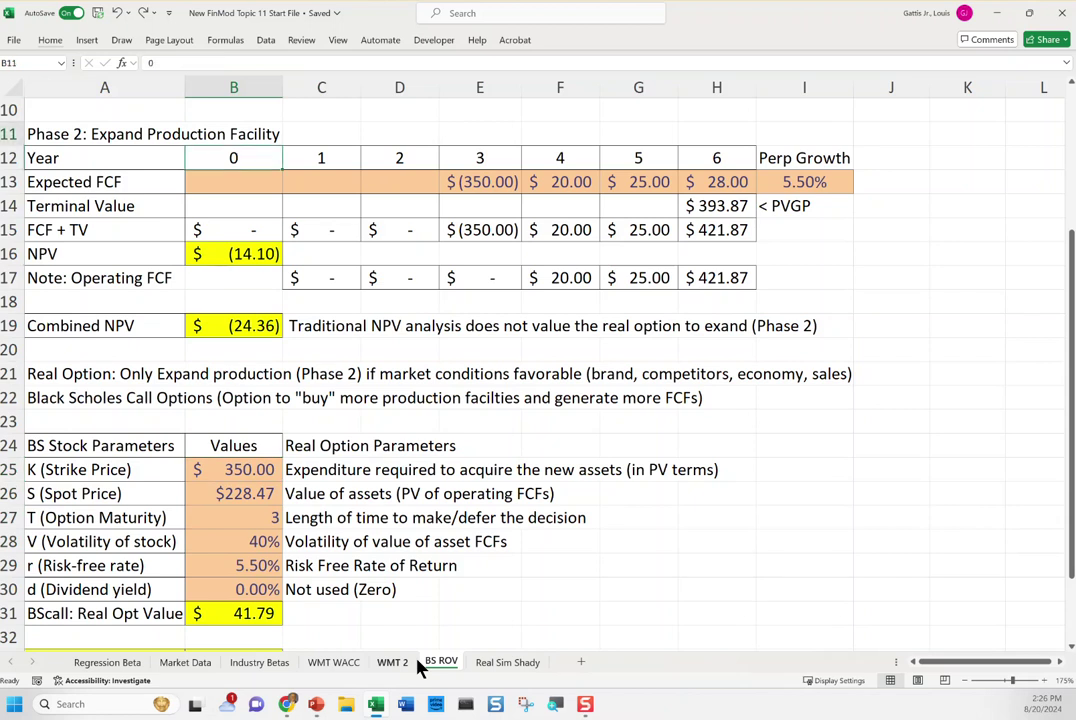
key("Up")
key("Up")
key("Up")
key("Up")
key("Up")
key("Up")
key("Up")
key("Up")
key("Up")
key("Up")
key("Up")
key("Down")
key("Down")
key("Down")
key("Down")
key("Down")
key("Down")
key("Down")
key("Down")
key("Down")
key("Down")
key("Down")
key("Right")
key("Right")
key("Right")
key("Down")
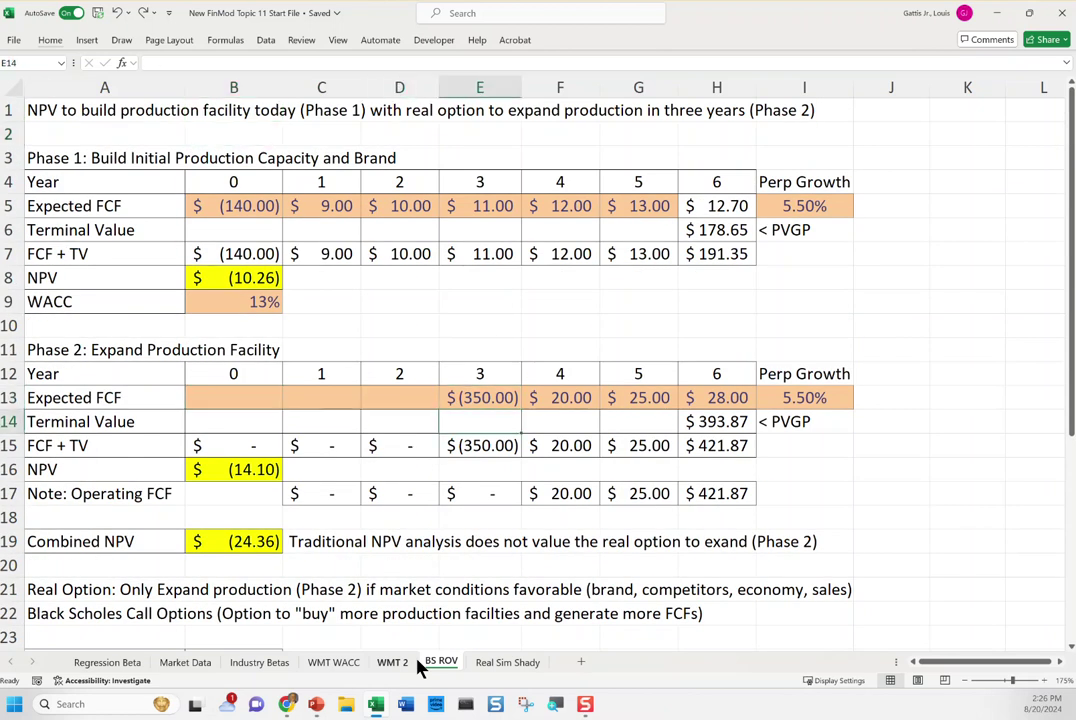
key("Up")
key("Up")
Return to the Black-Scholes parameters and review the spot price in B26 and the strike price in B25
key("Down")
key("Down")
key("Down")
key("Down")
key("Down")
key("Down")
key("Down")
key("Down")
key("Down")
key("Down")
key("Down")
key("Down")
key("Down")
key("Down")
key("Down")
key("Down")
key("Down")
key("Down")
key("Down")
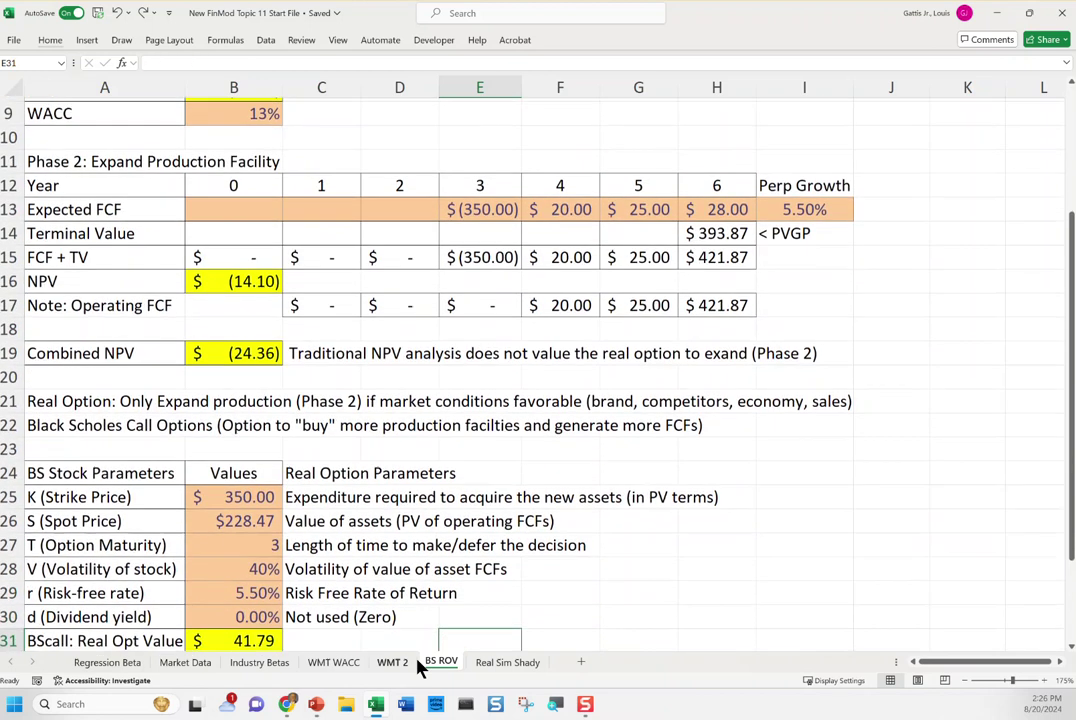
key("Left")
key("Left")
key("Up")
key("Up")
key("Up")
key("Up")
key("Up")
key("Left")
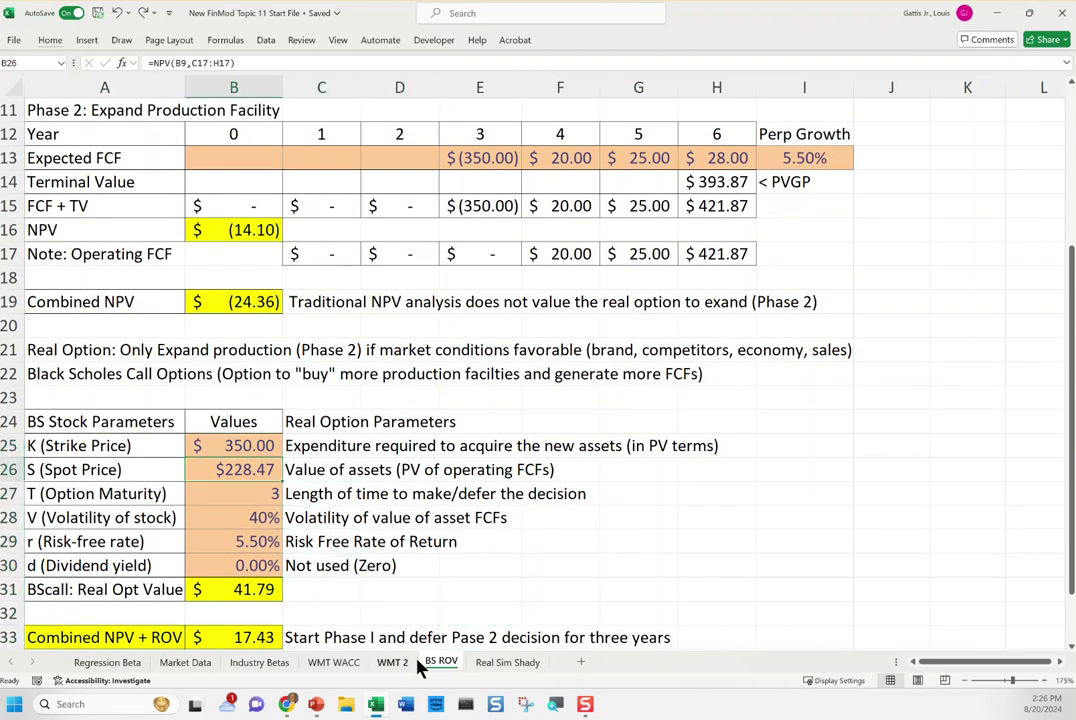
key("Up")
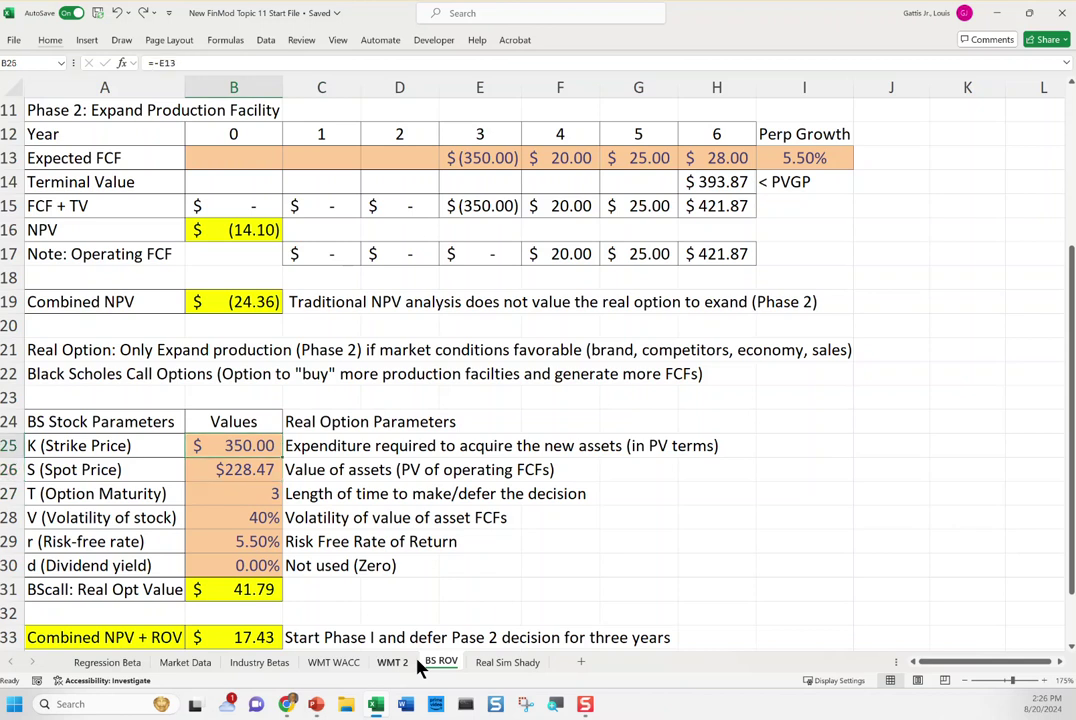
Inspect the Combined NPV + ROV formula in B33 and the cells it adds together
key("Down")
key("Down")
key("Down")
key("Down")
key("Down")
key("Down")
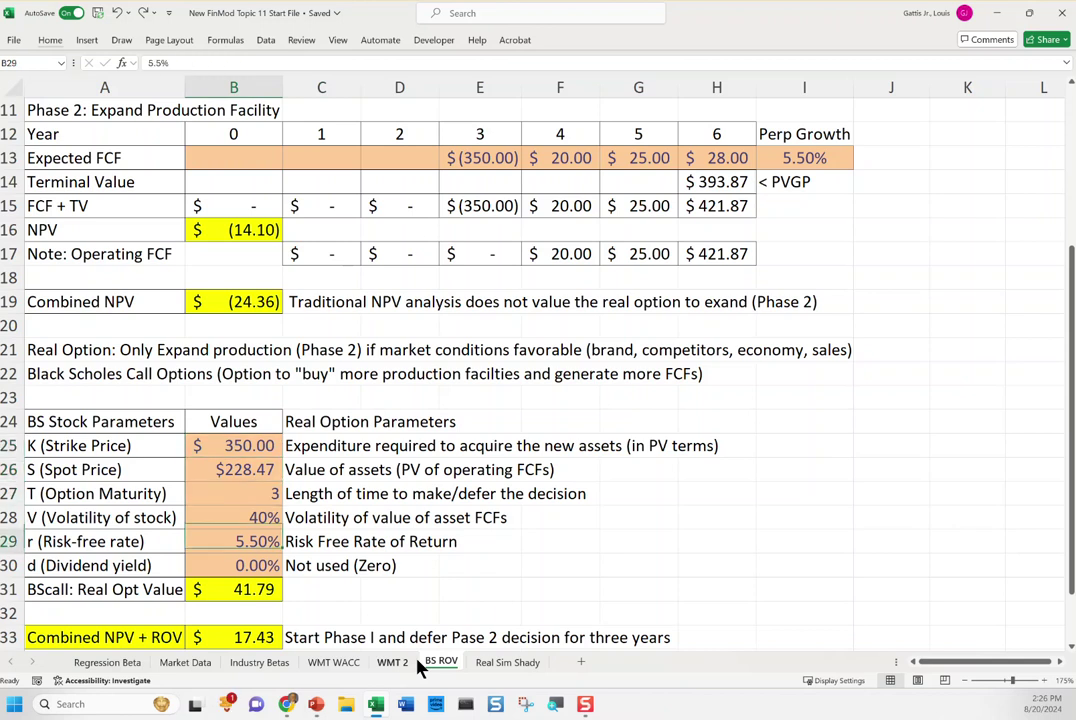
key("Down")
key("Down")
key("Down")
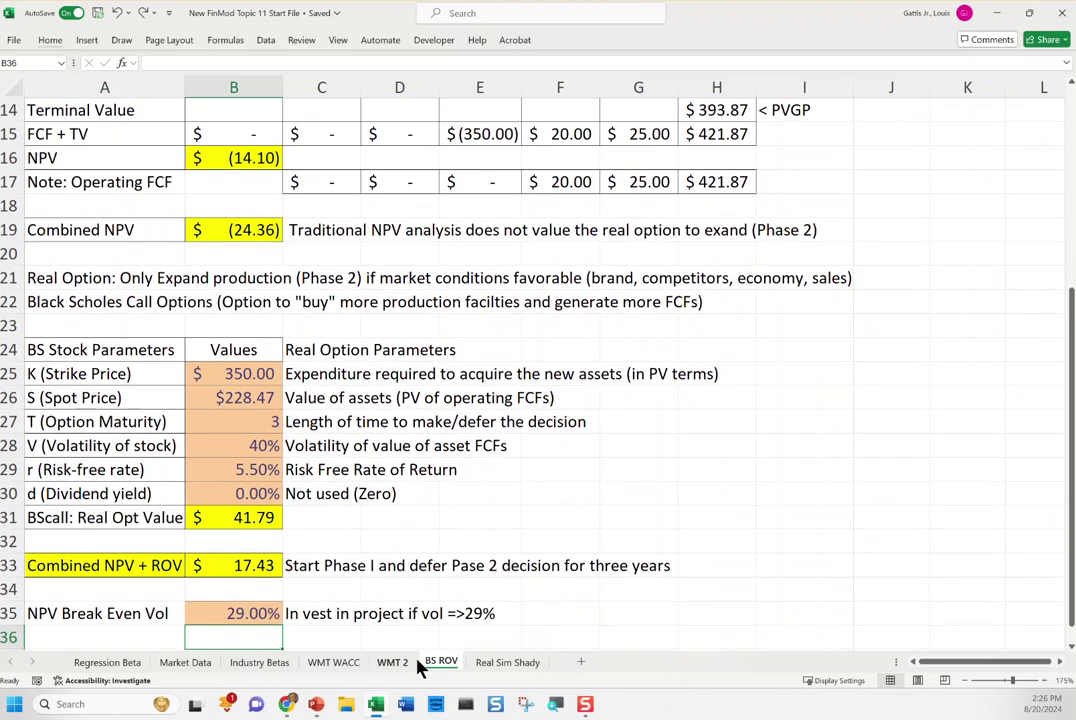
key("Up")
key("F2")
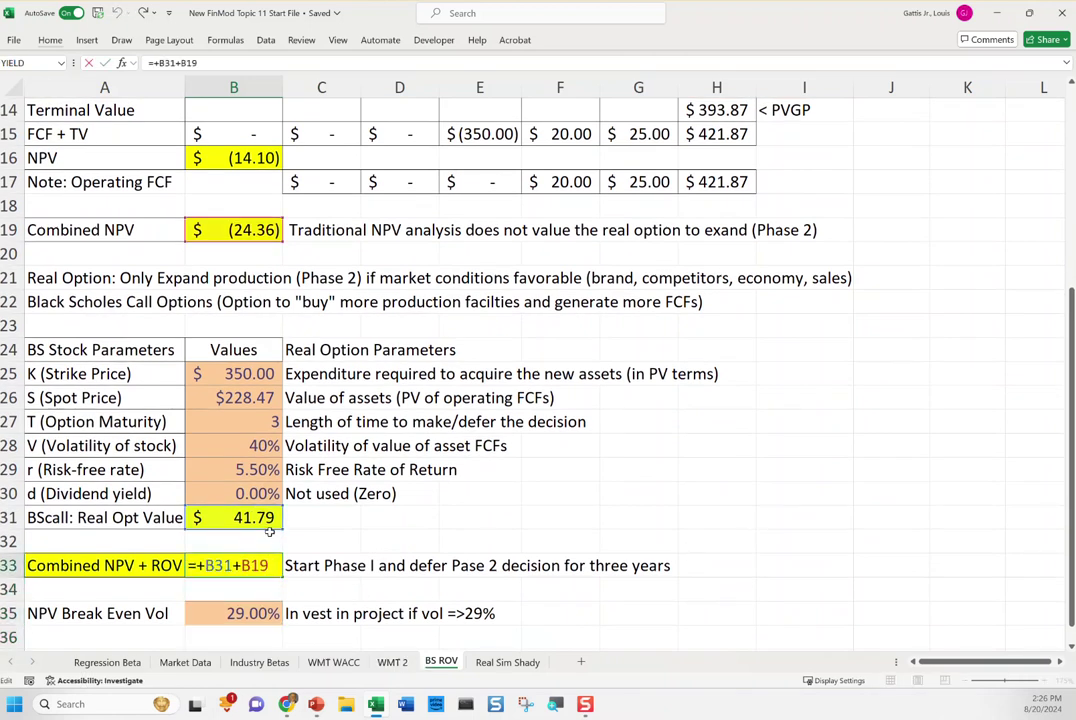
Compare the Phase 1 and Phase 2 cash flow blocks with the Combined NPV + ROV formula, then leave the formula unchanged
scroll(266, 521, "up", 2)
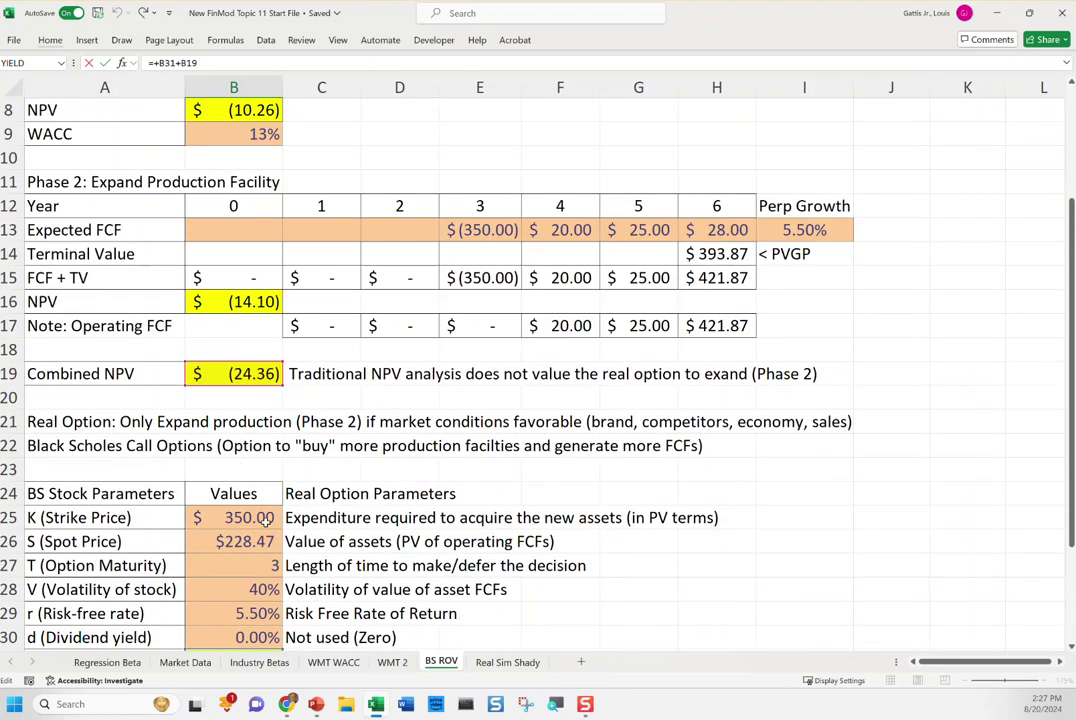
scroll(212, 328, "down", 2)
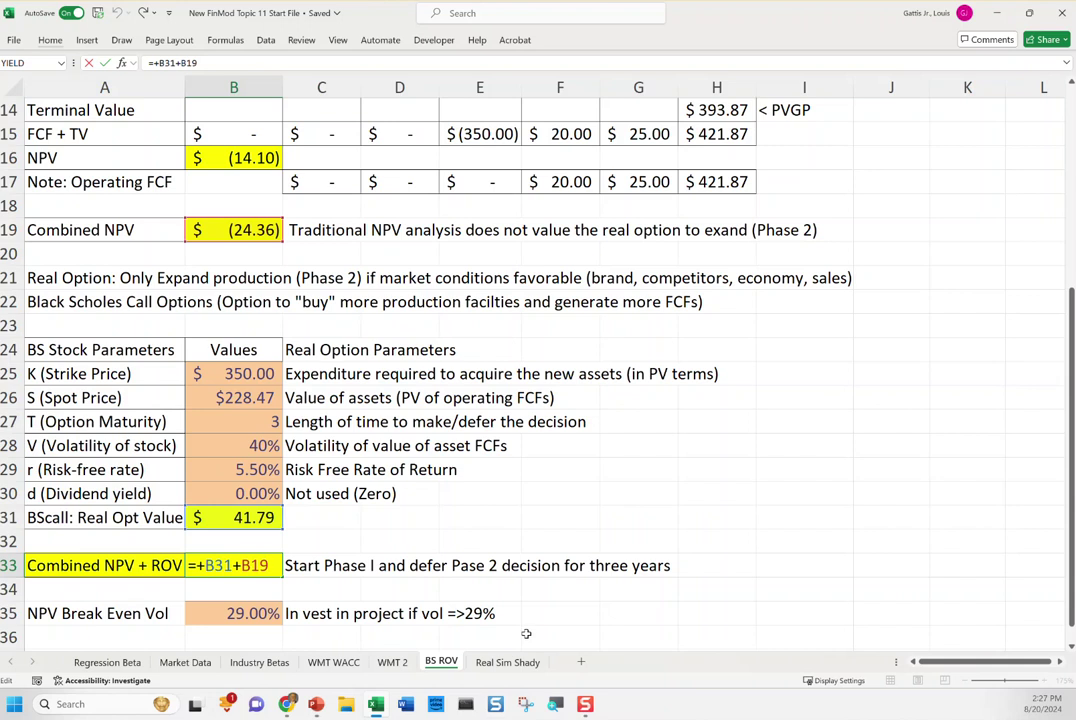
scroll(442, 533, "up", 4)
scroll(356, 458, "up", 1)
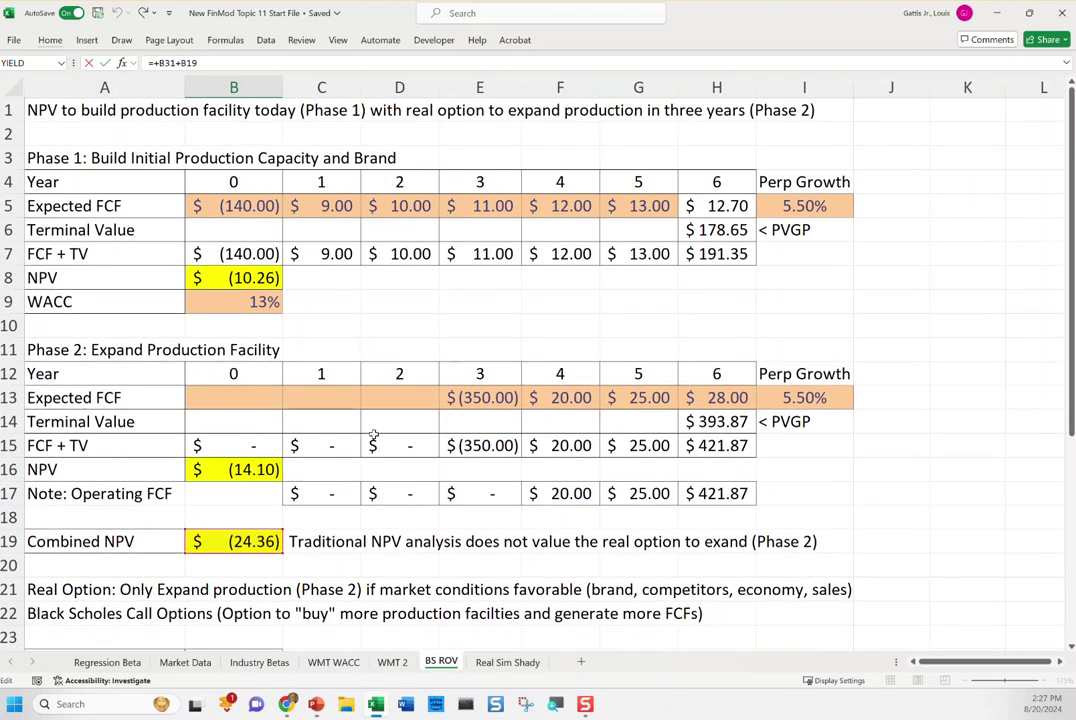
key("Escape")
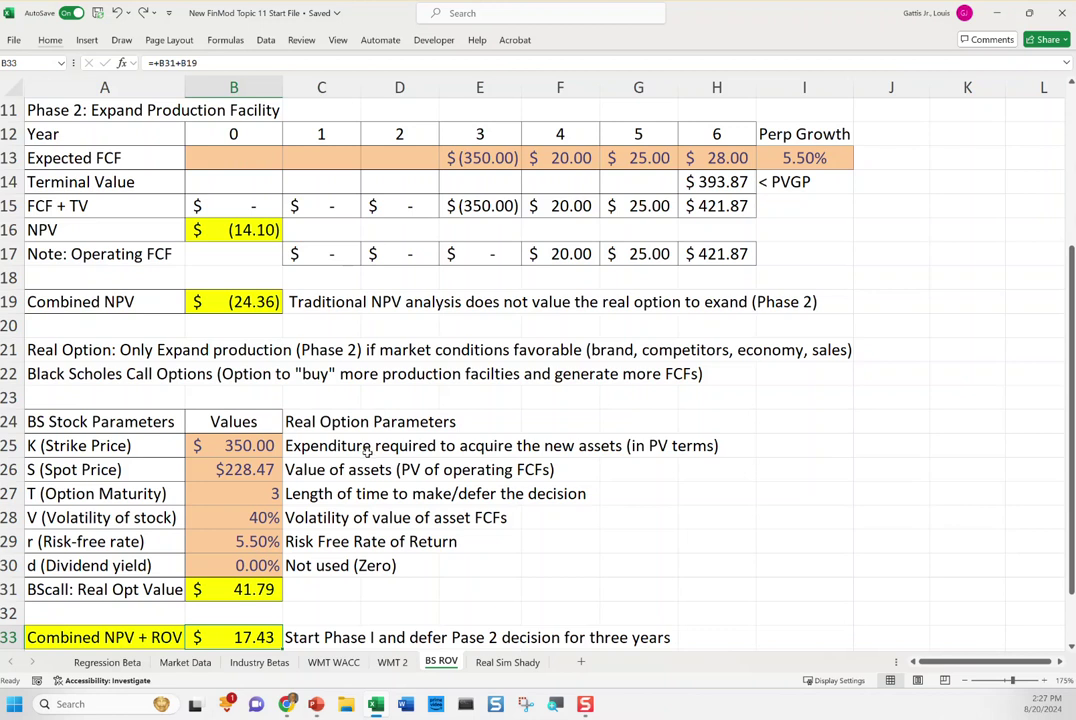
scroll(378, 469, "up", 3)
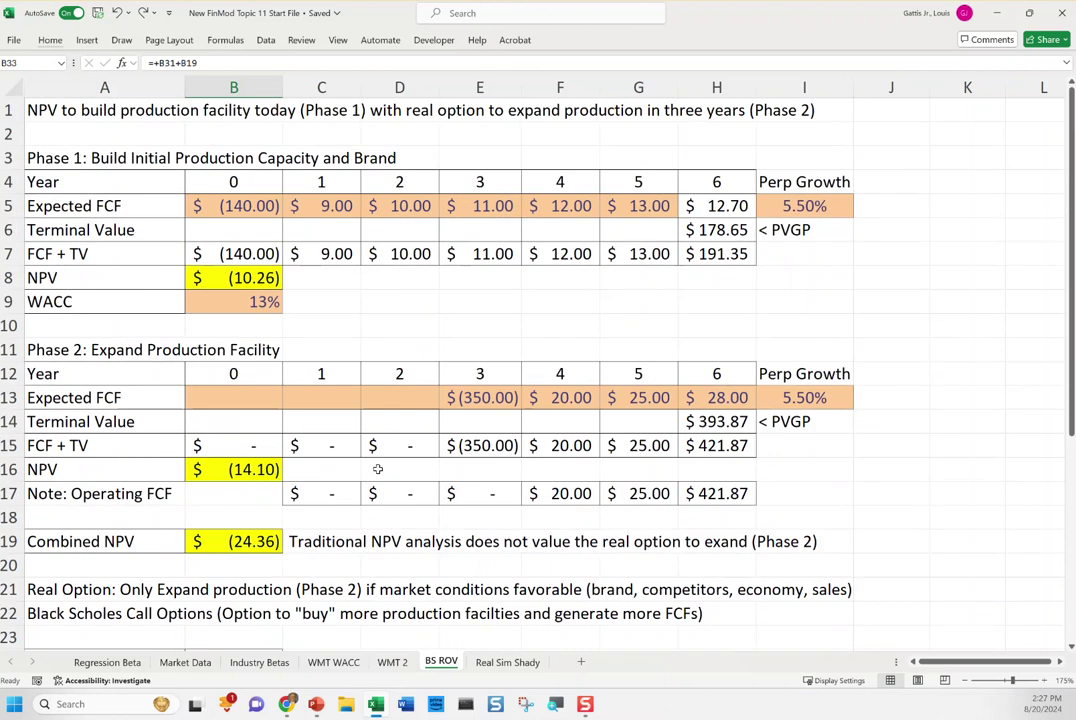
Review the Phase 1 year 0 column and highlight the Phase 2 block from B12 to I19
left_click(230, 182)
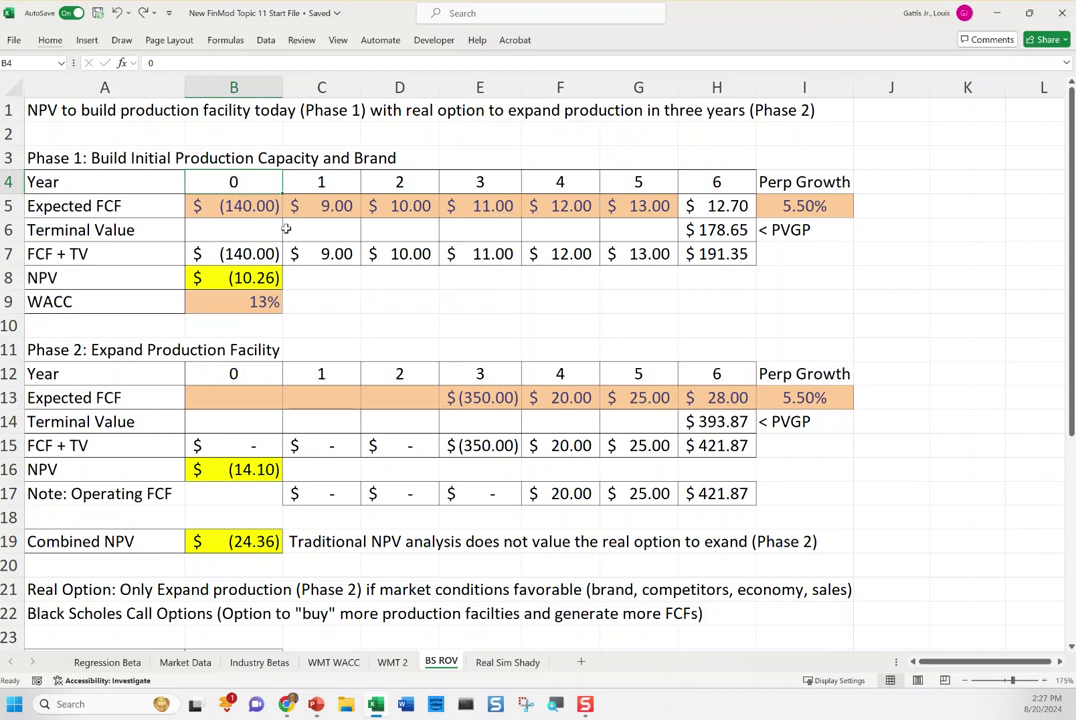
left_click_drag(470, 302, 790, 310)
left_click(804, 325)
left_click(321, 421)
left_click_drag(238, 372, 650, 538)
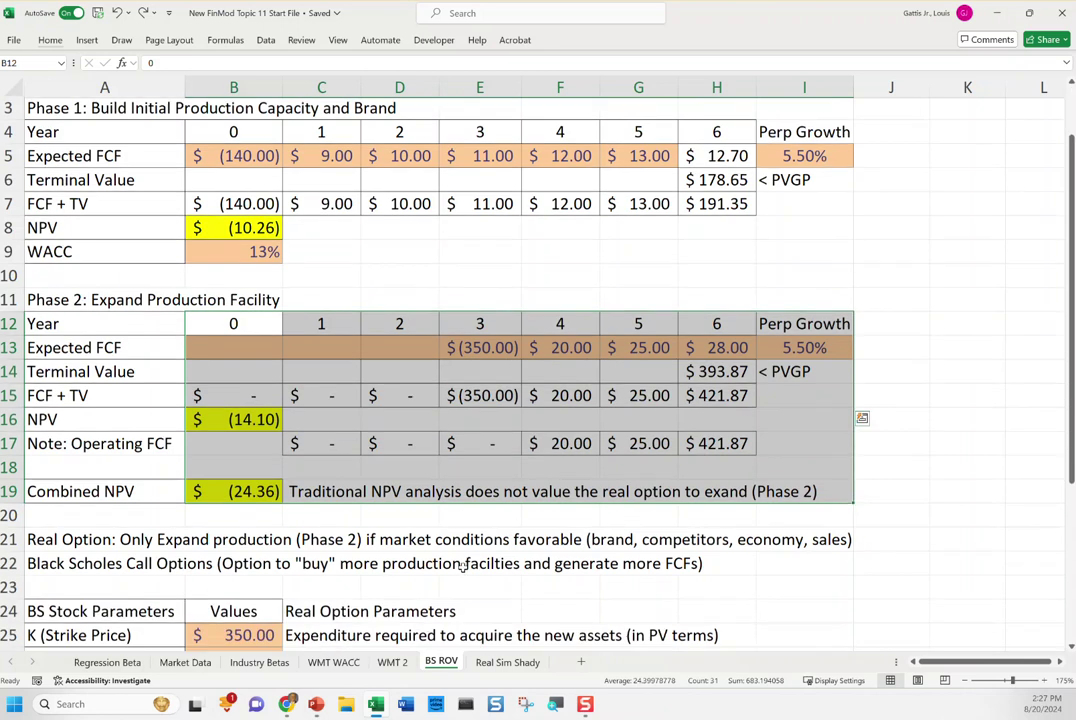
Review the Black-Scholes parameters and check the real option value formula in B31
scroll(390, 478, "down", 3)
scroll(463, 566, "down", 2)
left_click(321, 470)
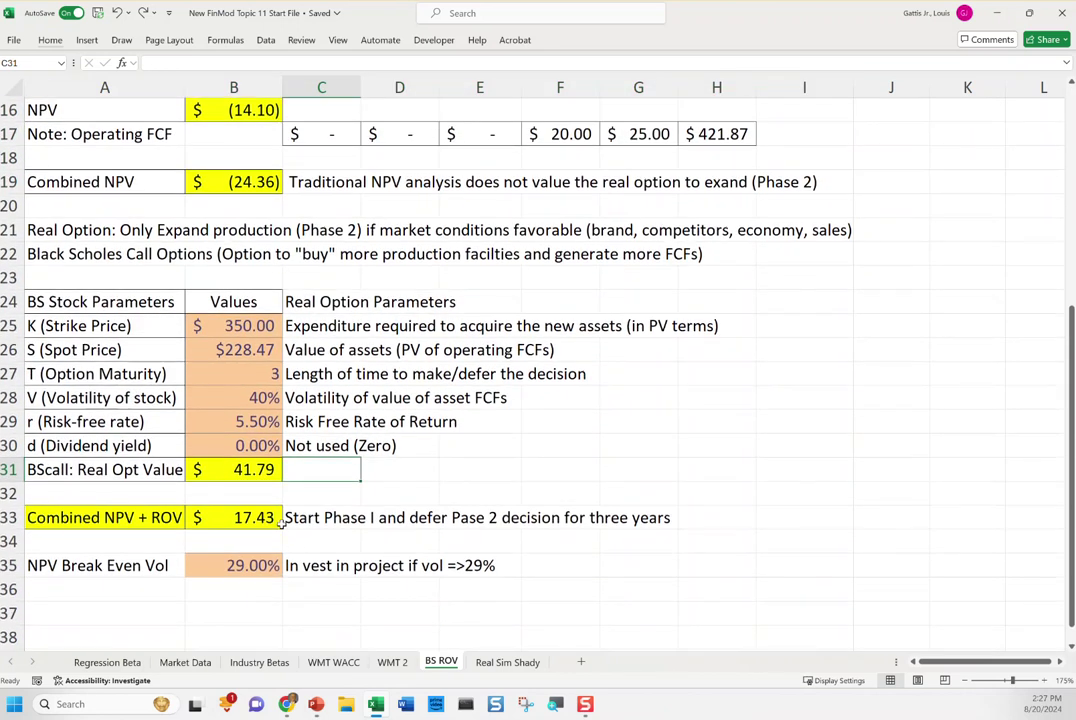
left_click(246, 474)
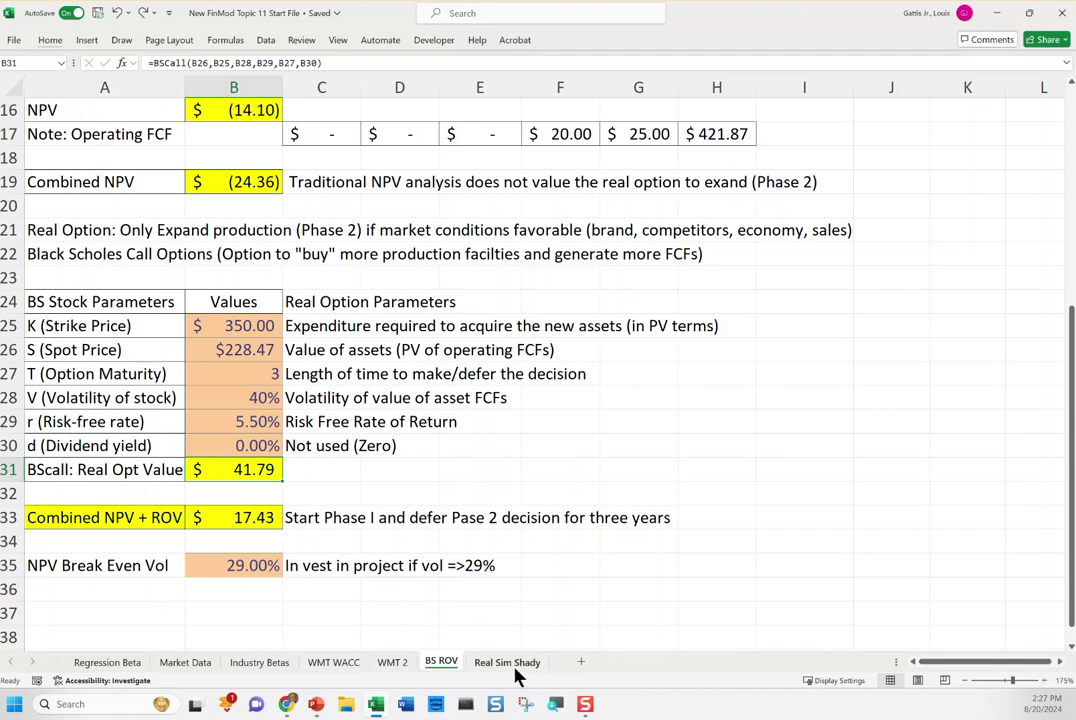
Open the Real Sim Shady sheet, then switch to the slide show and display the Shady Food Truck Real Option slide
left_click(507, 663)
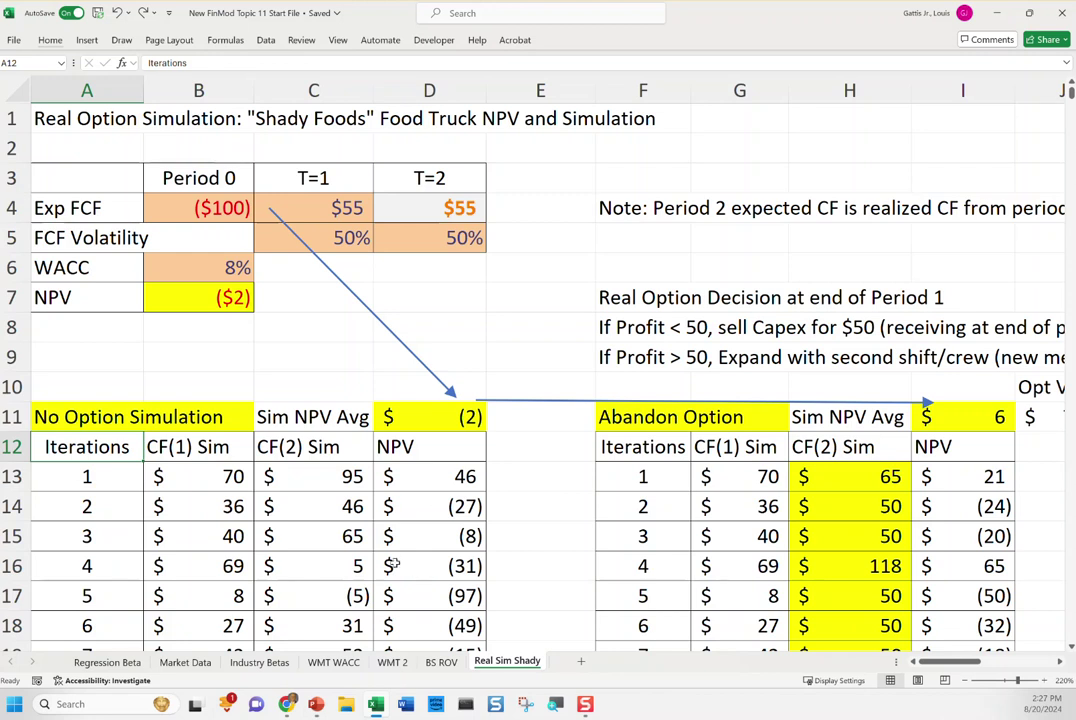
key("alt+Tab")
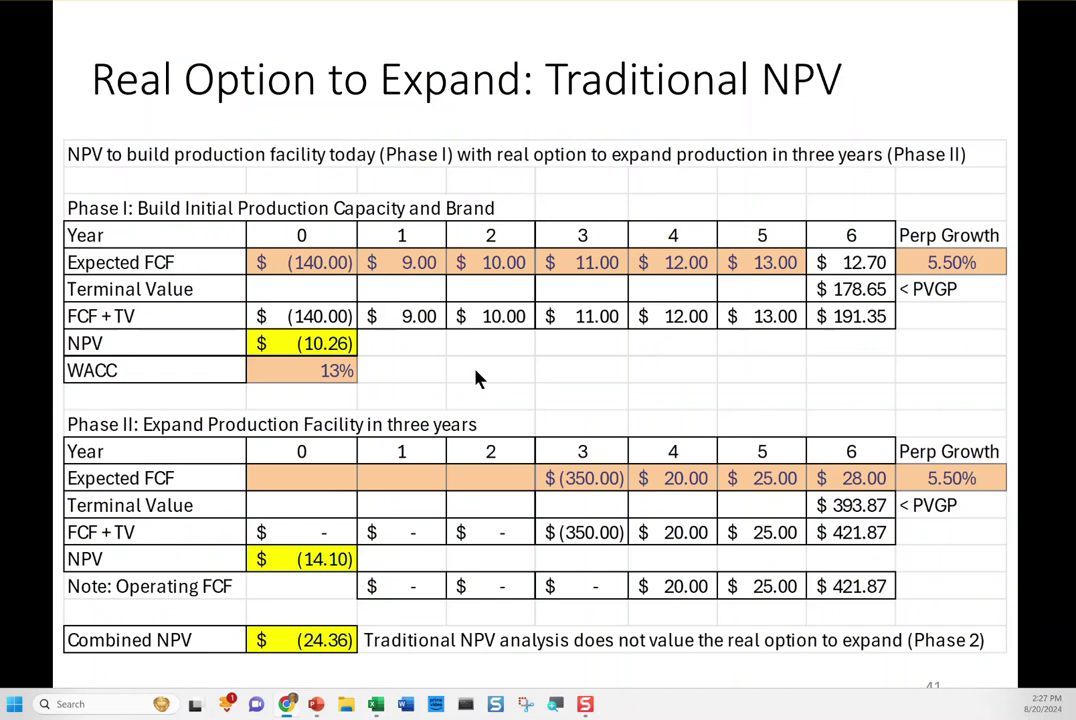
key("Right")
key("Right")
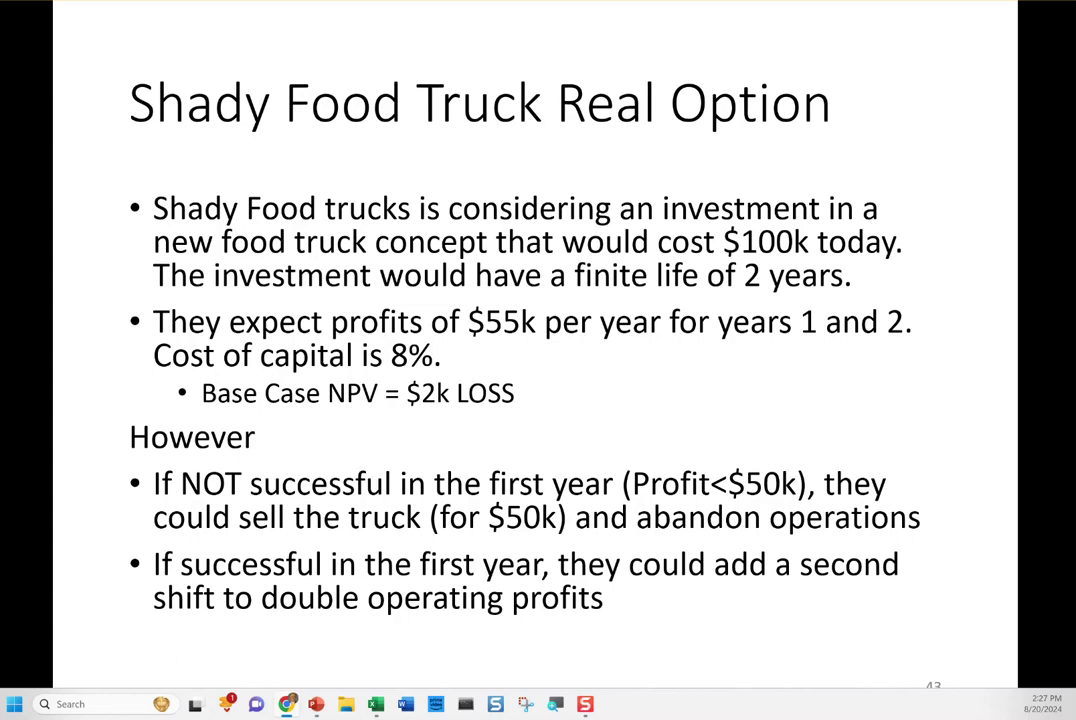
key("Right")
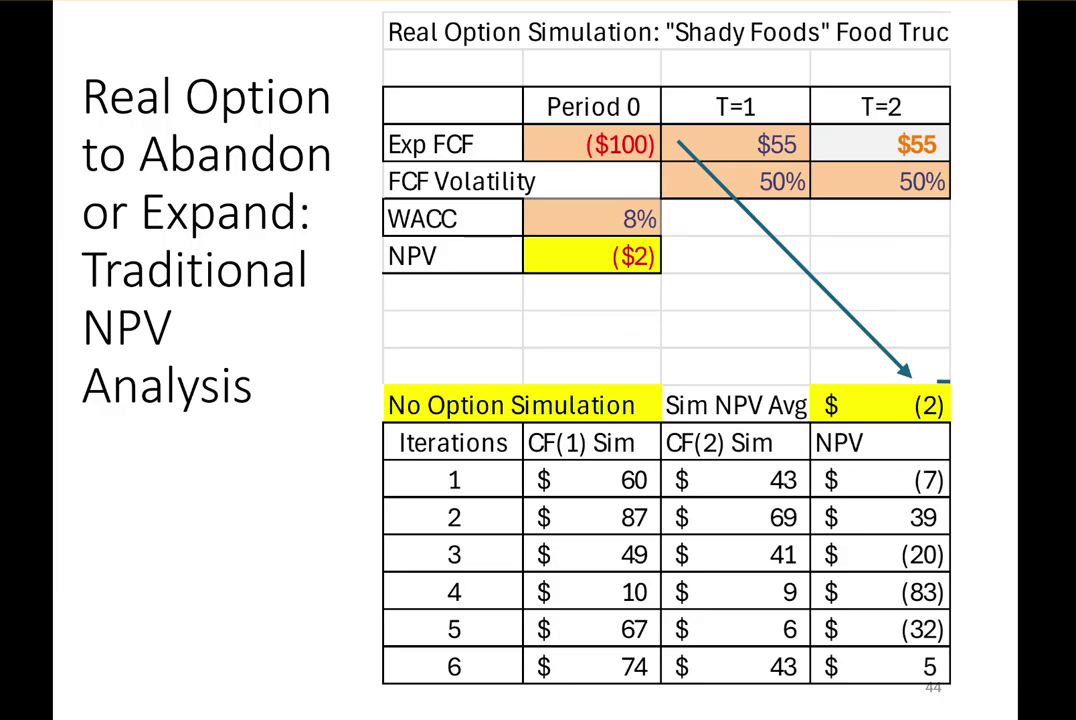
key("Left")
Circle the $100k cost, $55k profit, years 1 and 2, and 8% cost of capital on the slide in red ink
left_click_drag(790, 224, 820, 232)
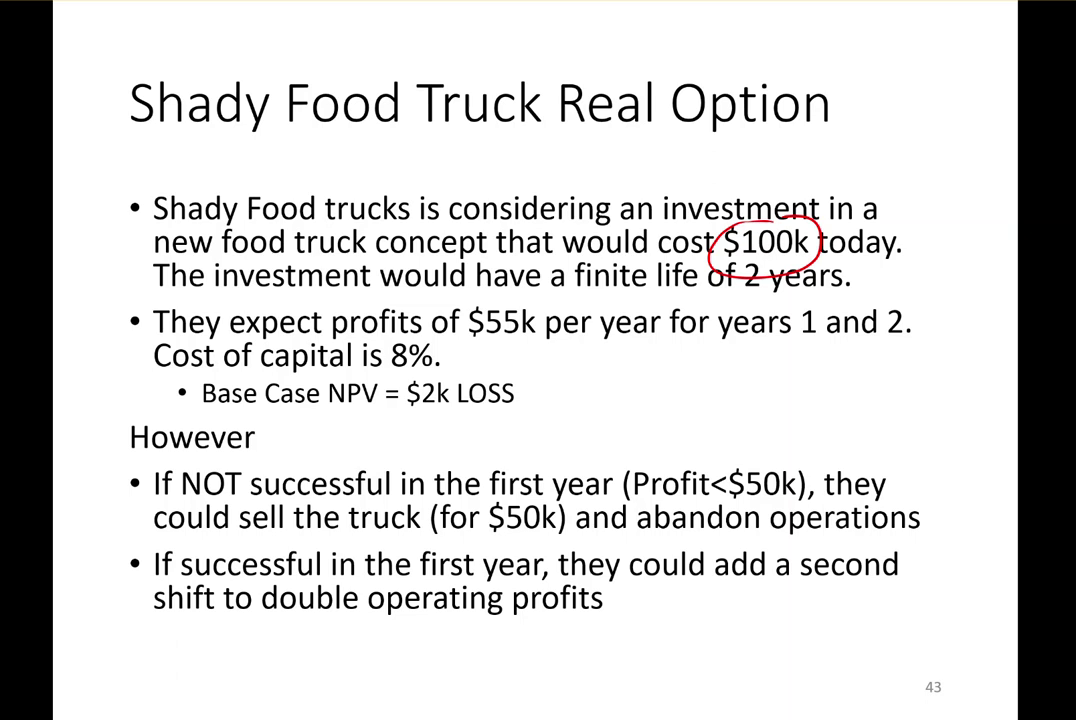
mouse_move(512, 297)
left_mouse_down()
mouse_move(468, 318)
mouse_move(522, 291)
left_mouse_up()
mouse_move(797, 324)
left_mouse_down()
mouse_move(788, 338)
mouse_move(820, 332)
left_mouse_up()
left_click_drag(890, 300, 913, 322)
mouse_move(420, 327)
left_mouse_down()
mouse_move(370, 362)
mouse_move(440, 345)
left_mouse_up()
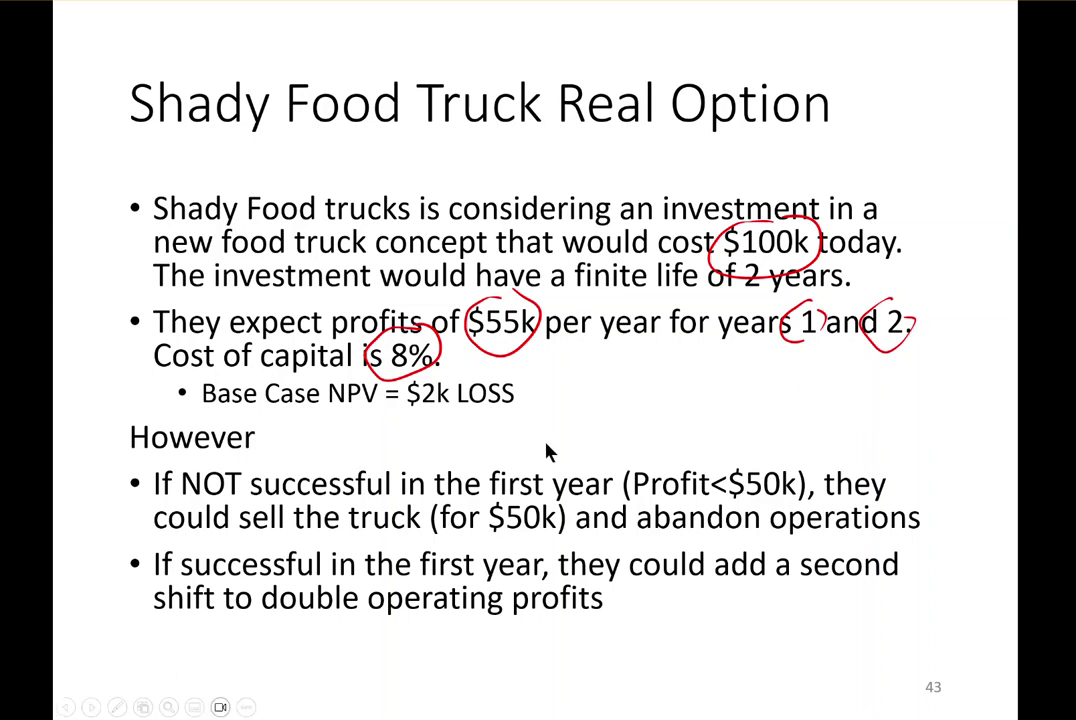
Switch back to the Excel workbook and review the expected FCF inputs in row 4 and the WACC in B6
key("alt+Tab")
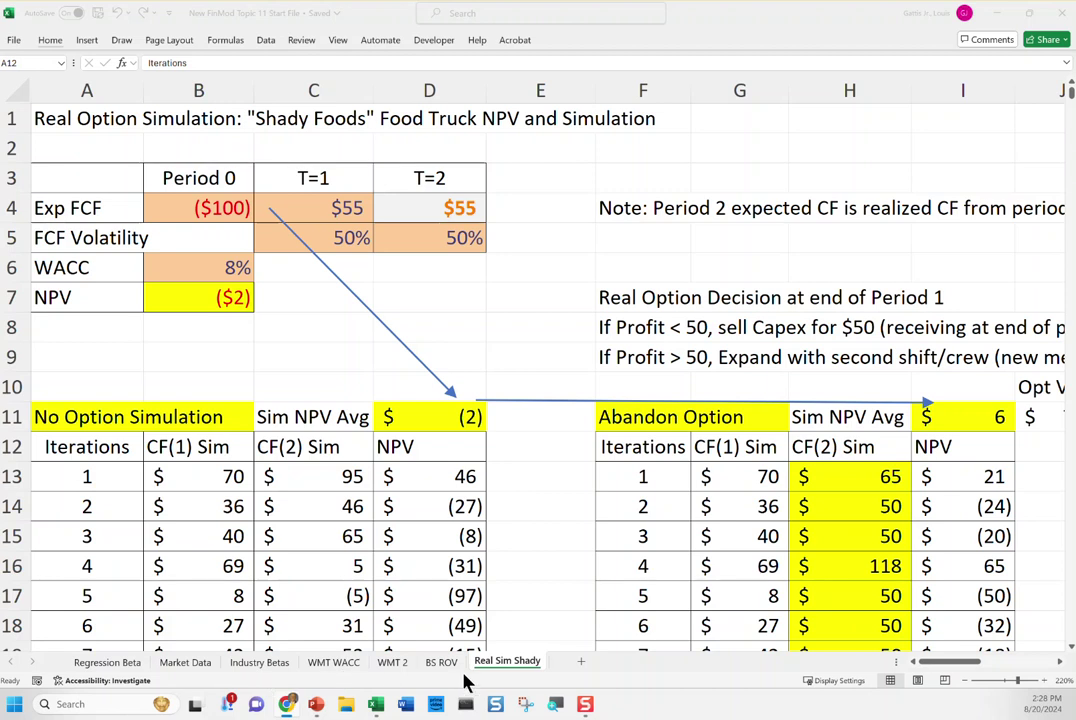
left_click(197, 207)
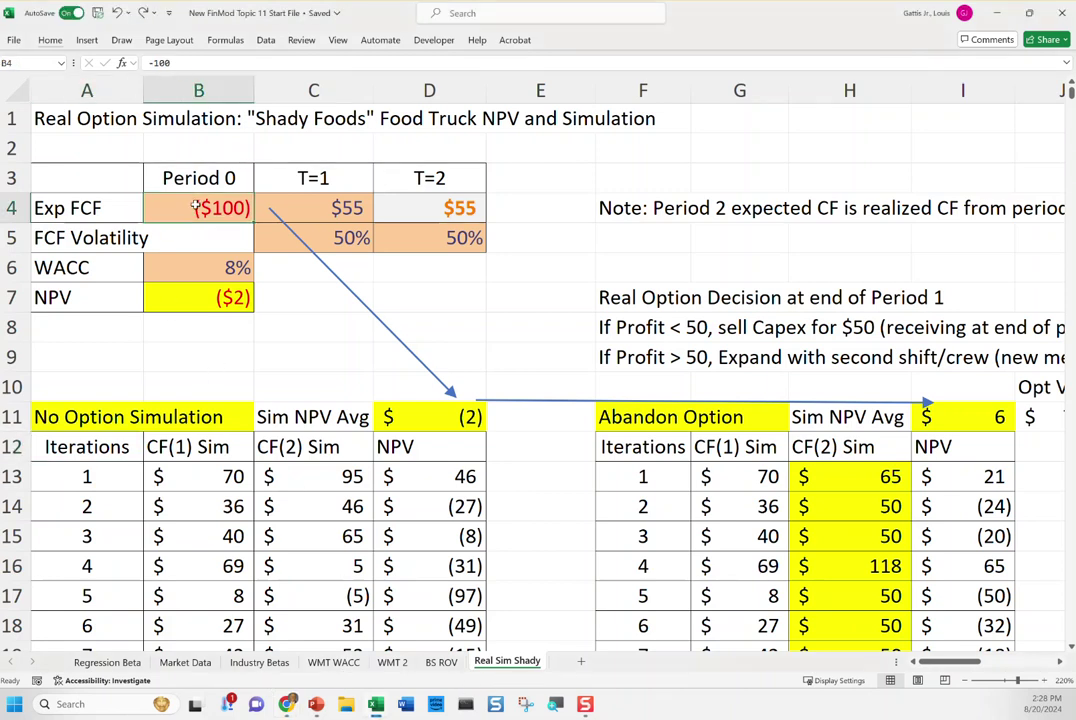
key("F2")
key("Tab")
key("F2")
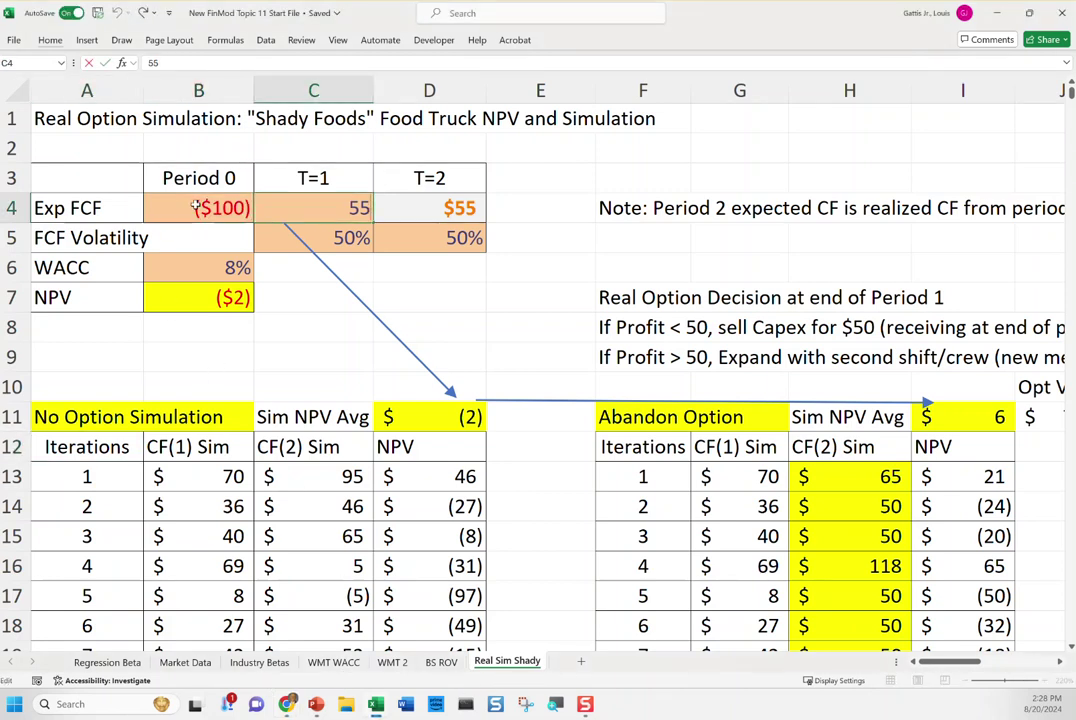
key("Tab")
key("Left")
key("Left")
key("Down")
key("Down")
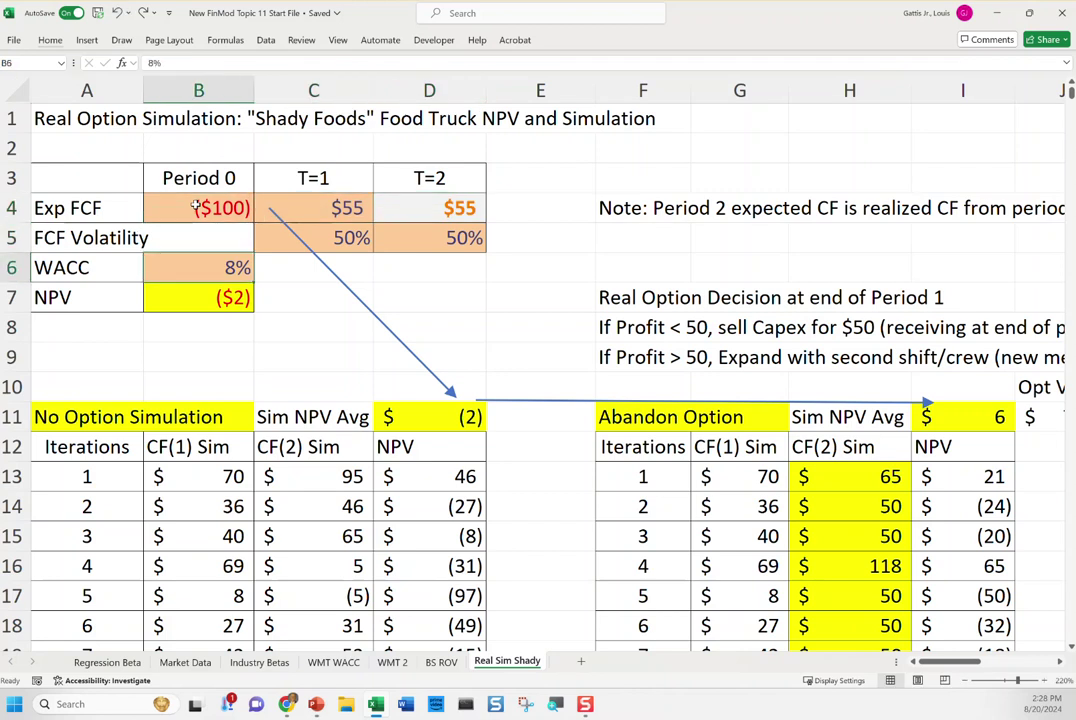
Inspect the base-case NPV formula in B7 and the cells it references
key("Down")
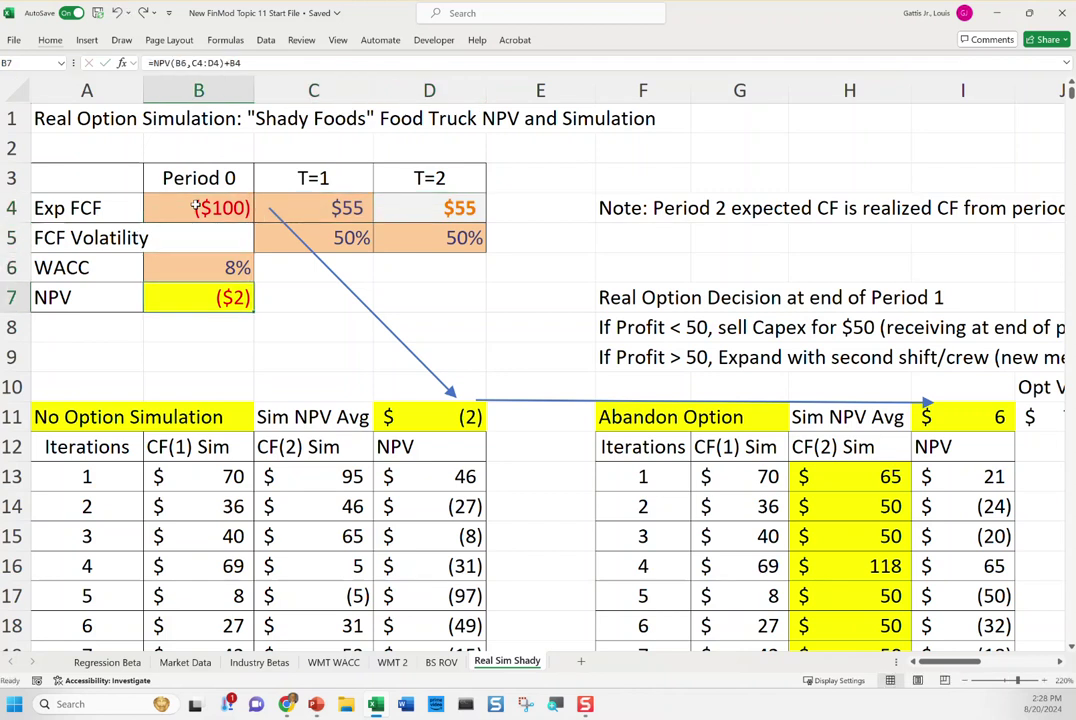
key("F2")
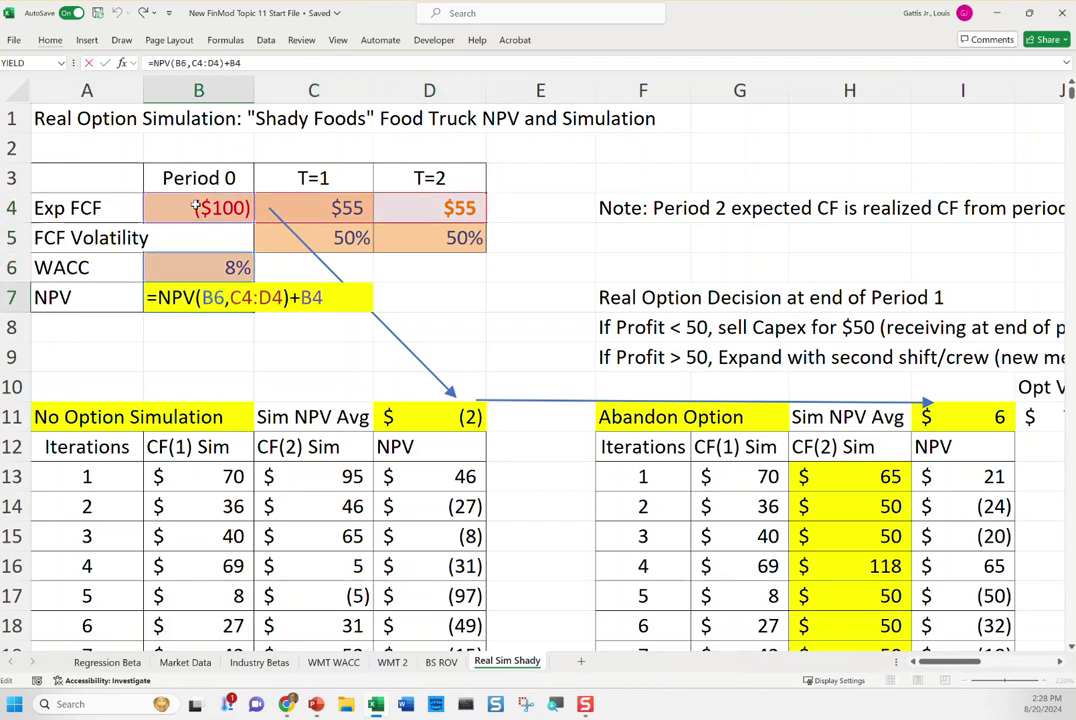
key("Escape")
key("F2")
key("Escape")
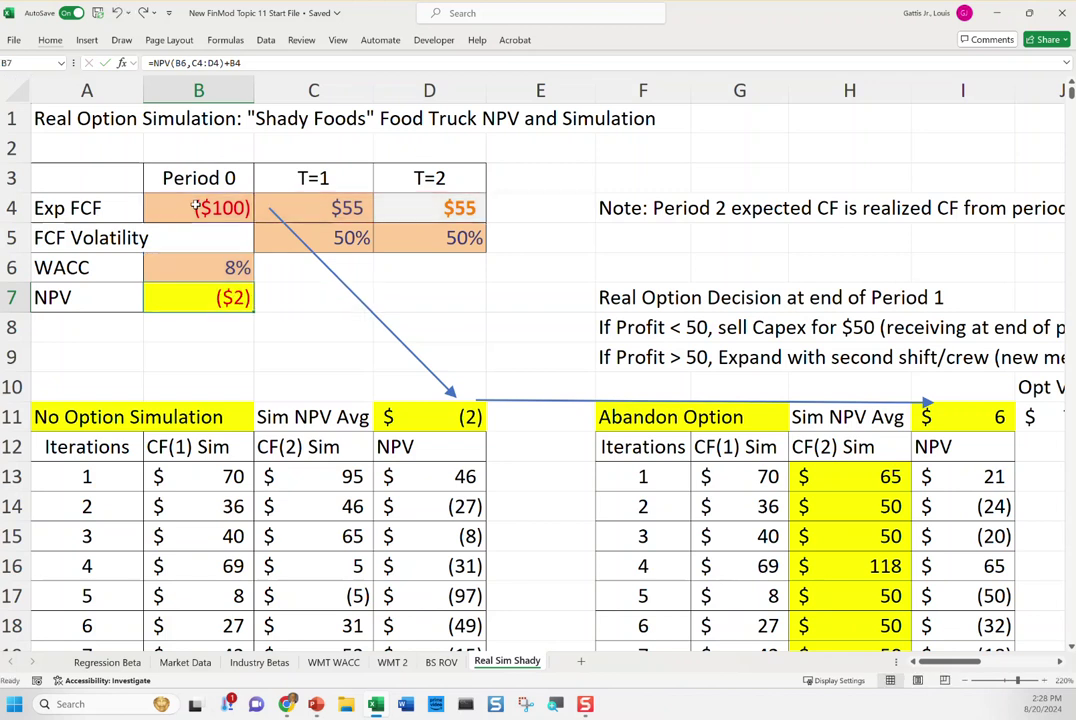
key("F2")
key("Escape")
Return to the slide show, circle the Profit<$50k condition and mark the abandon and second-shift bullets in red ink
key("alt+Tab")
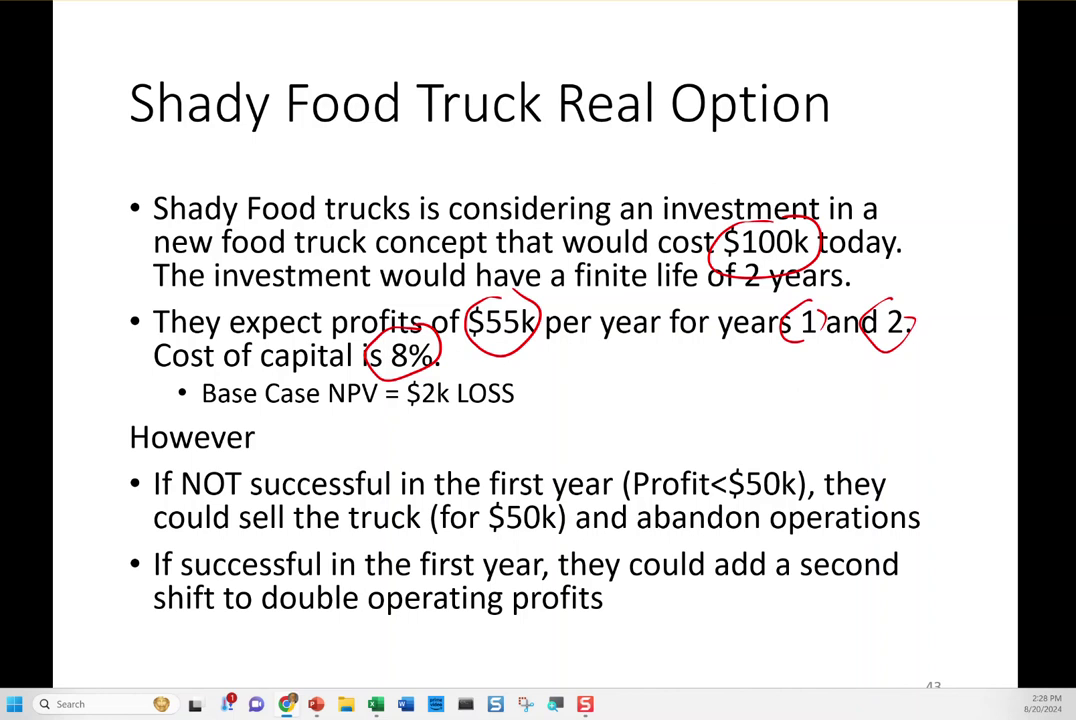
left_click_drag(758, 457, 736, 466)
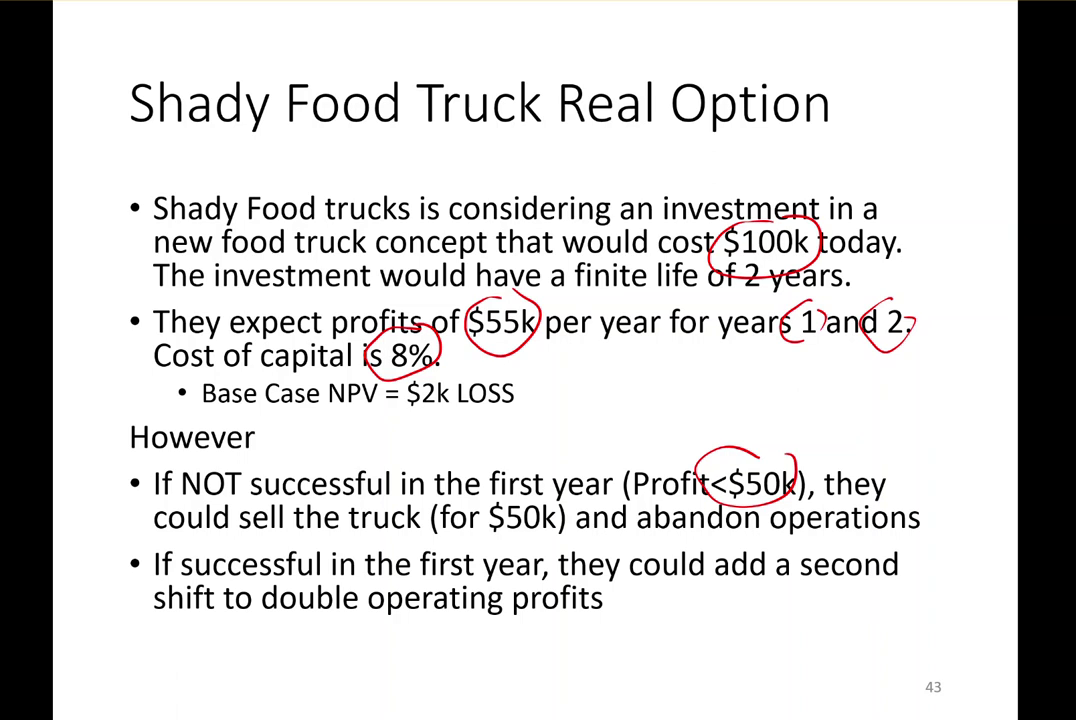
mouse_move(150, 460)
left_mouse_down()
mouse_move(115, 470)
mouse_move(162, 462)
left_mouse_up()
mouse_move(140, 545)
left_mouse_down()
mouse_move(114, 570)
mouse_move(150, 592)
left_mouse_up()
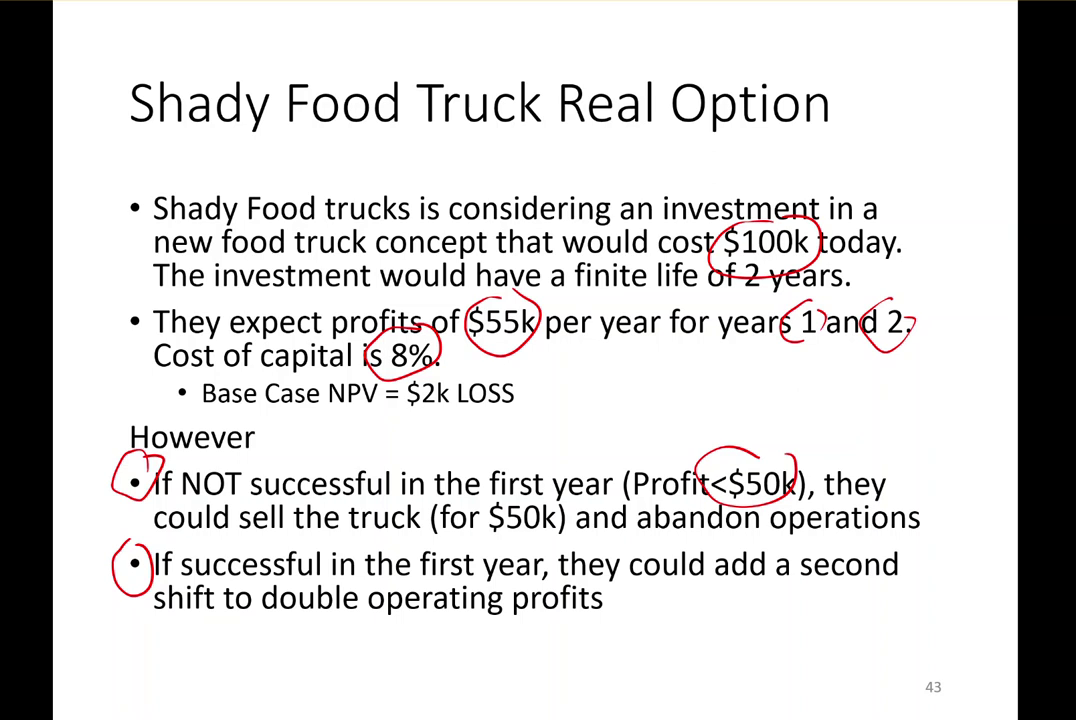
mouse_move(148, 452)
left_mouse_down()
mouse_move(110, 482)
mouse_move(152, 462)
left_mouse_up()
mouse_move(148, 540)
left_mouse_down()
mouse_move(107, 572)
mouse_move(152, 550)
left_mouse_up()
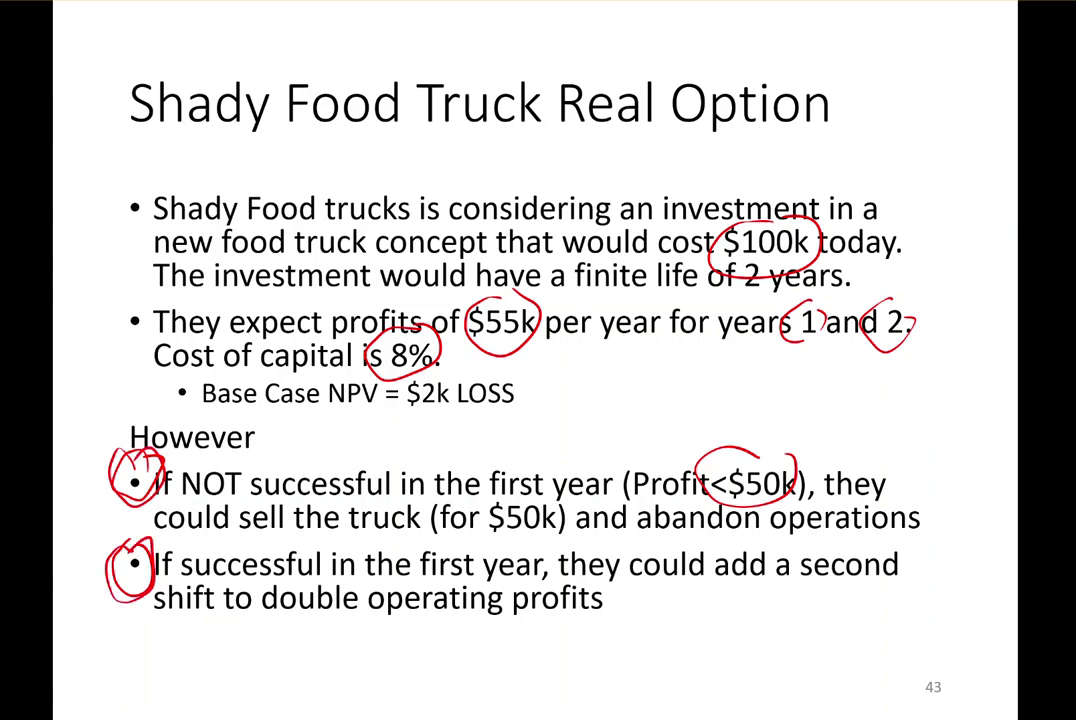
Switch to the Excel workbook and inspect the first iteration's NPV formula in D13 of the No Option Simulation
key("alt+Tab")
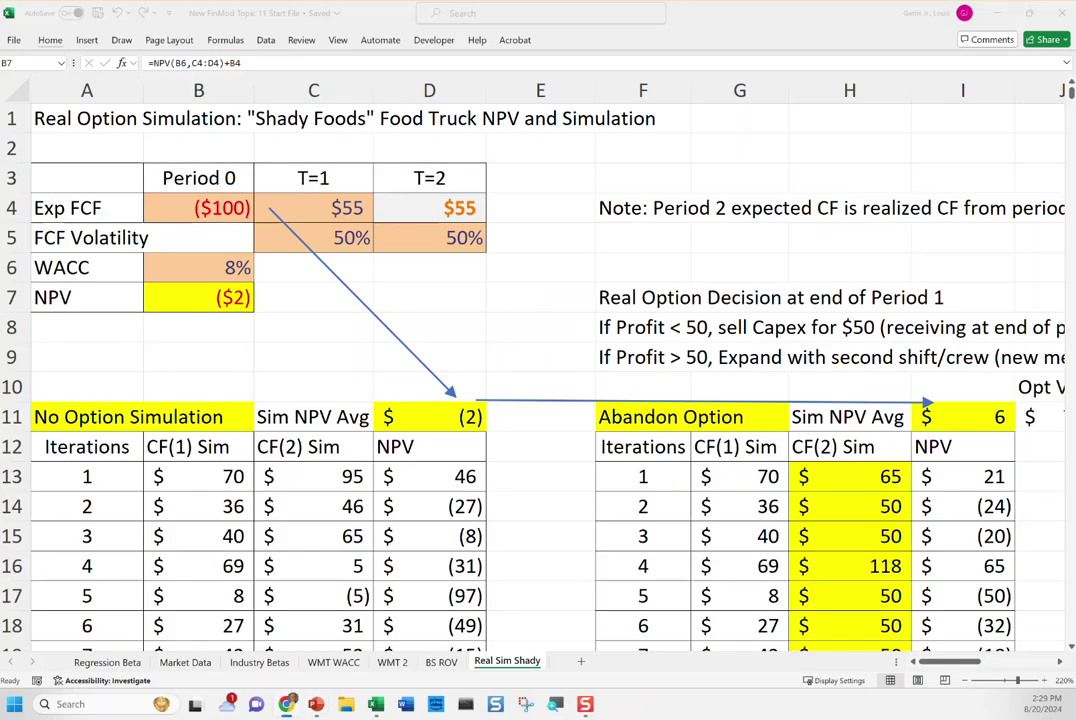
left_click(85, 417)
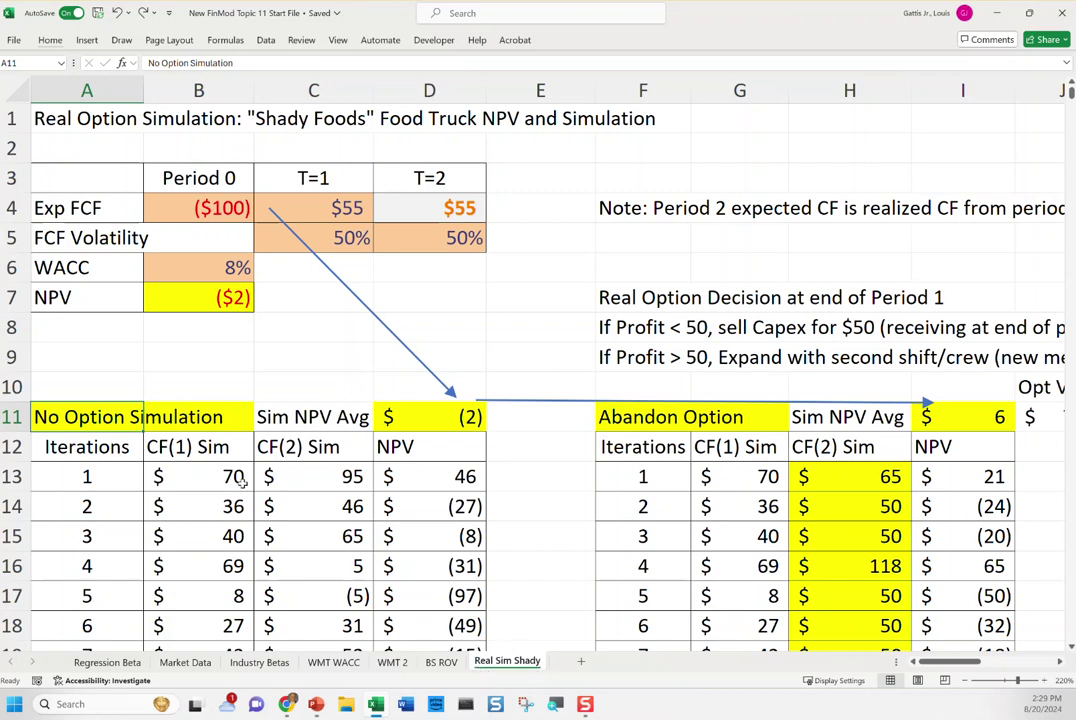
key("Down")
key("Down")
key("Right")
key("Right")
key("Right")
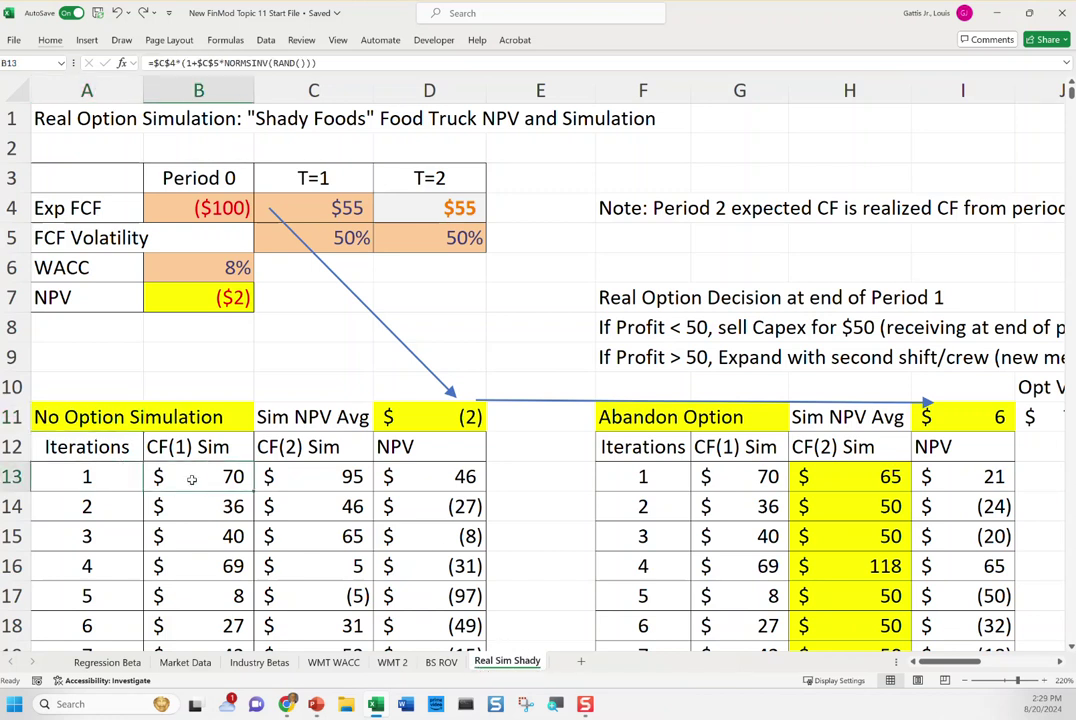
key("F2")
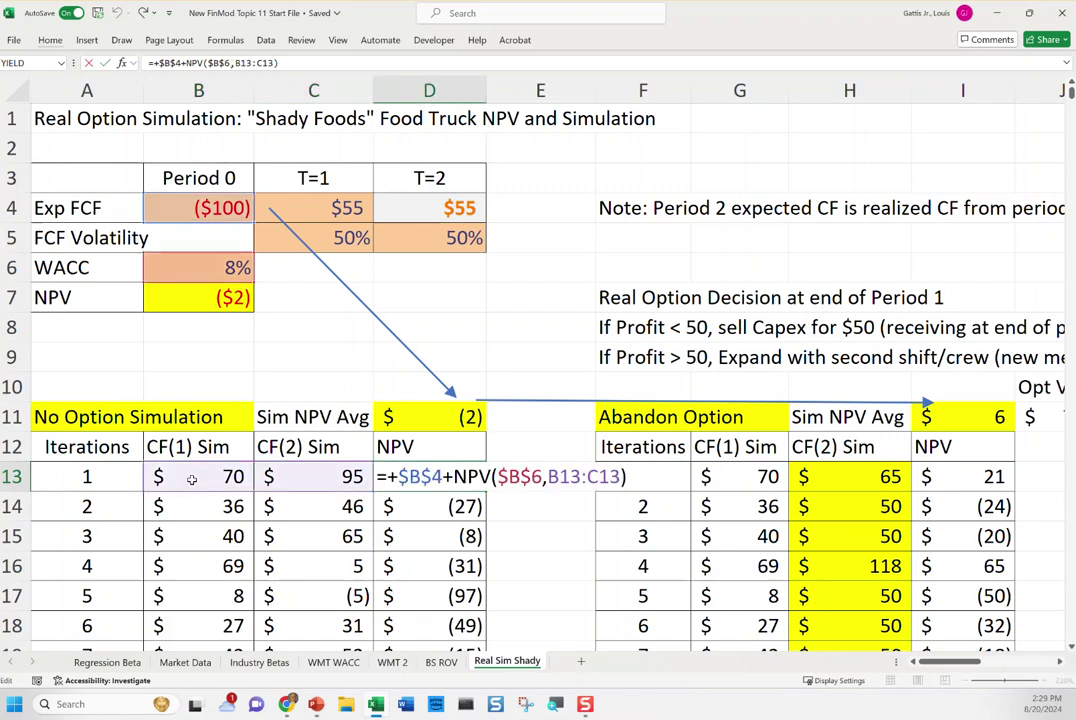
key("Return")
Check the Sim NPV Avg formula in D11 of the No Option Simulation
key("Up")
key("Up")
key("Up")
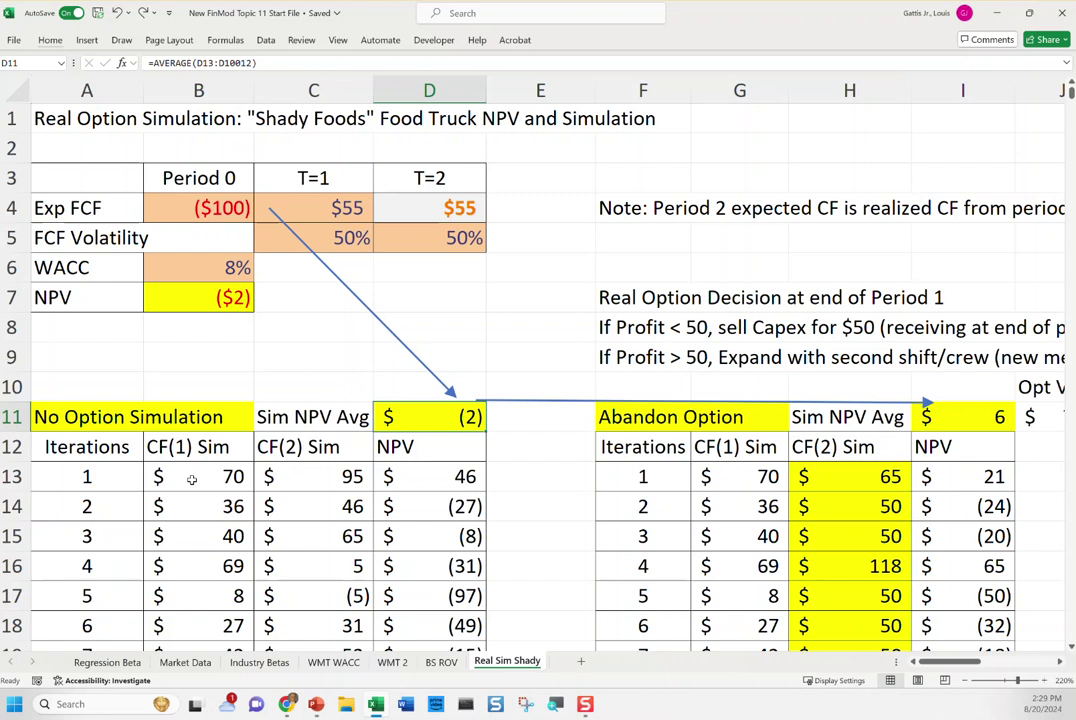
key("Left")
key("Left")
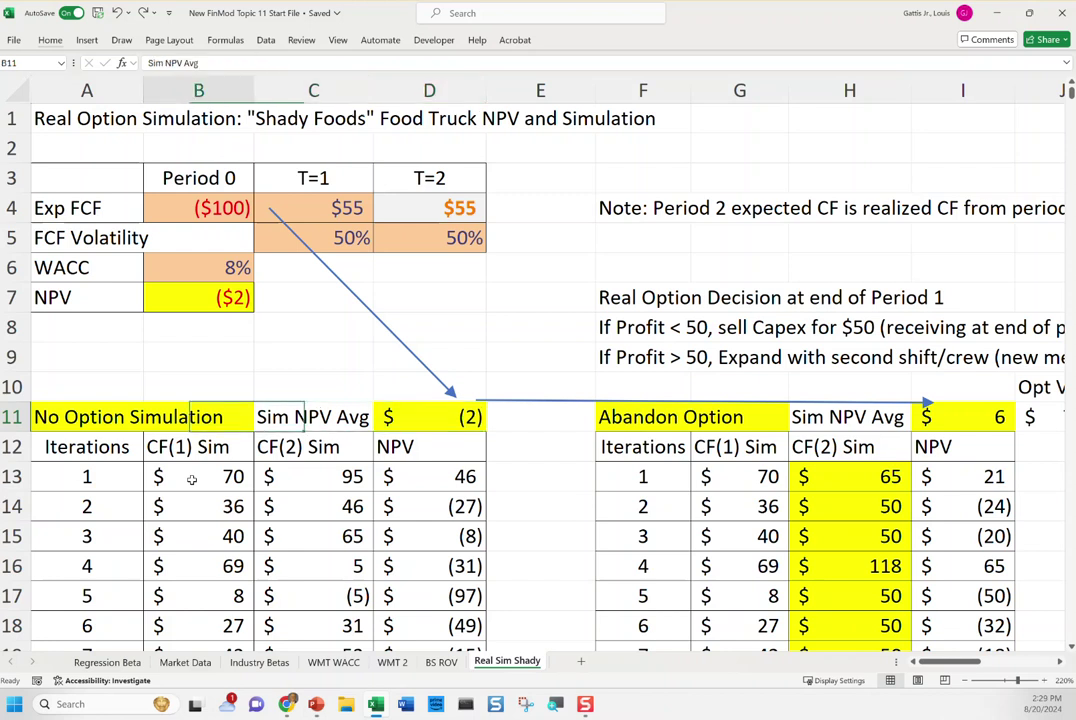
key("Up")
key("Up")
key("Up")
key("Down")
key("Down")
key("Down")
key("Down")
key("Down")
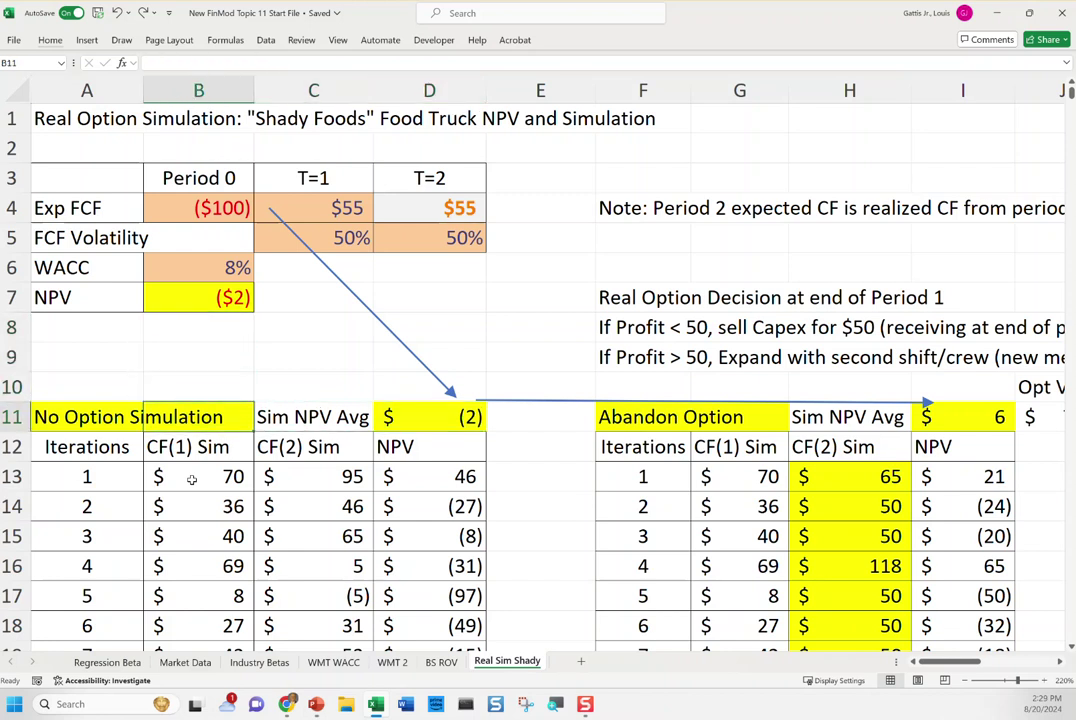
Check the FCF Volatility inputs for T=1 and T=2 in C5 and D5
key("Up")
key("Up")
key("Up")
key("Up")
key("Up")
key("Up")
key("Up")
key("Up")
key("Right")
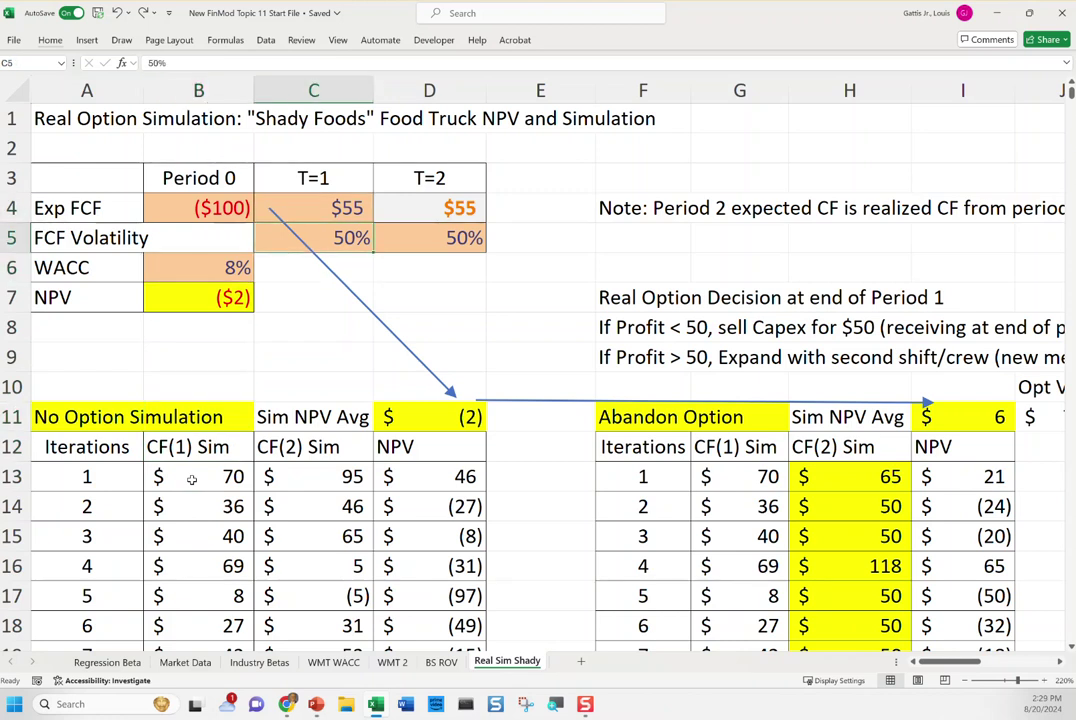
key("Right")
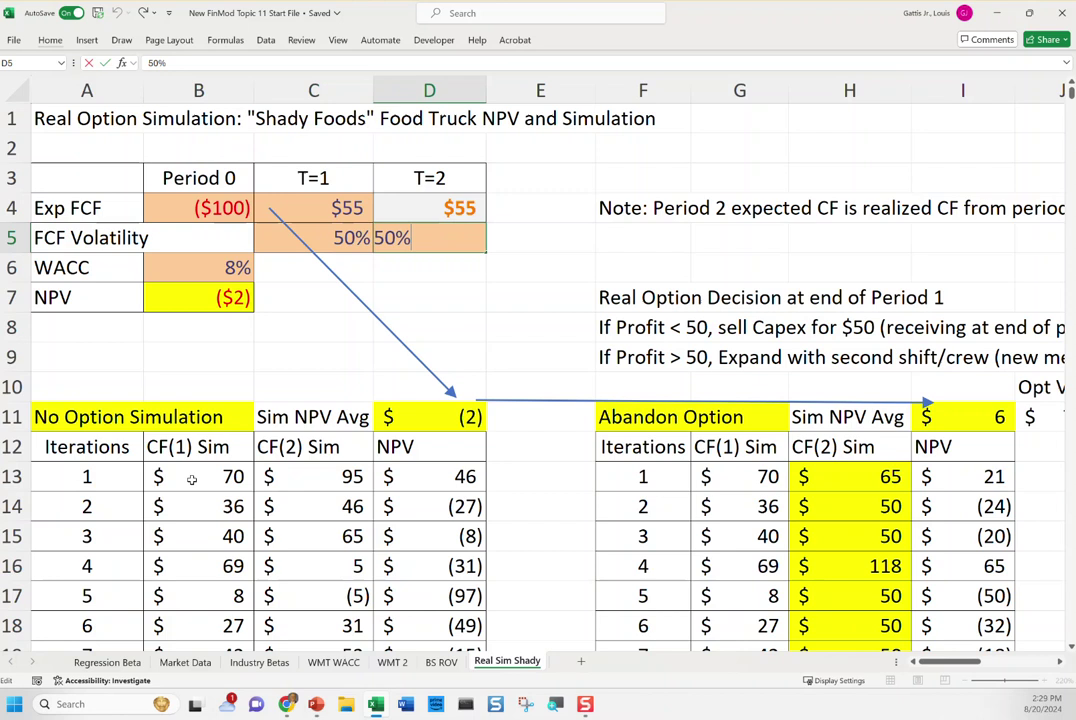
key("Left")
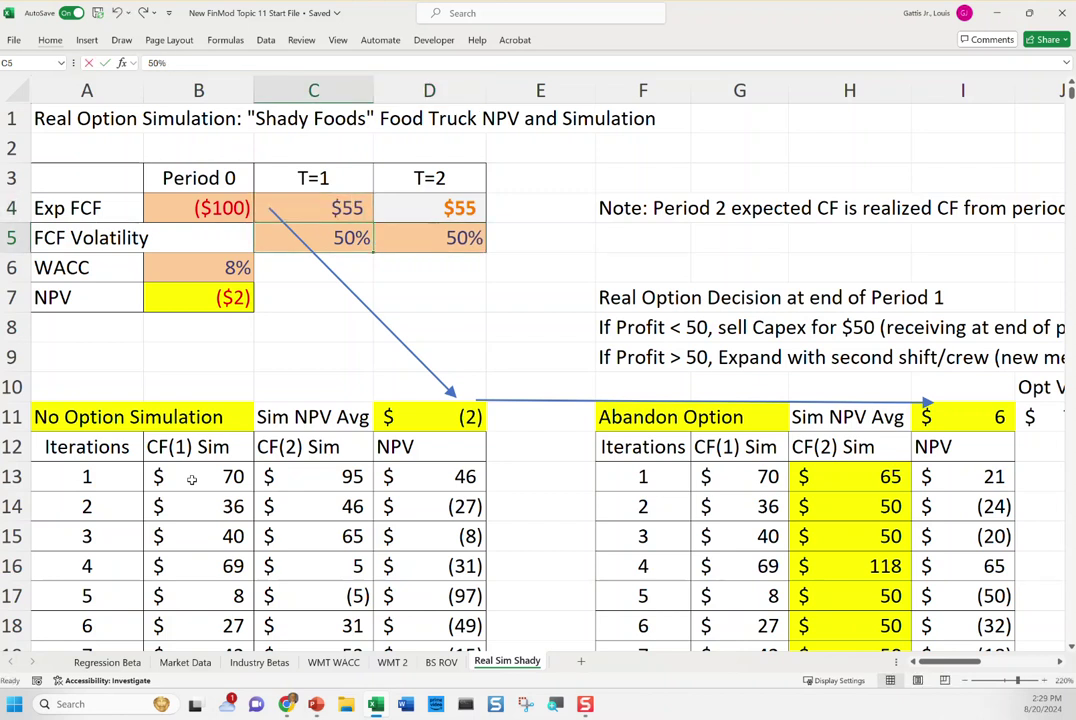
Inspect the T=2 expected cash flow in D4 and the volatility entry beneath it
key("Right")
key("Up")
key("F2")
key("Escape")
key("Left")
key("Right")
key("F2")
key("Escape")
key("Down")
key("F2")
key("Escape")
key("Up")
key("Left")
Inspect the first iteration's CF(1) Sim formula in B13 of the No Option Simulation
key("Down")
key("Down")
key("Down")
key("Down")
key("Down")
key("Down")
key("Down")
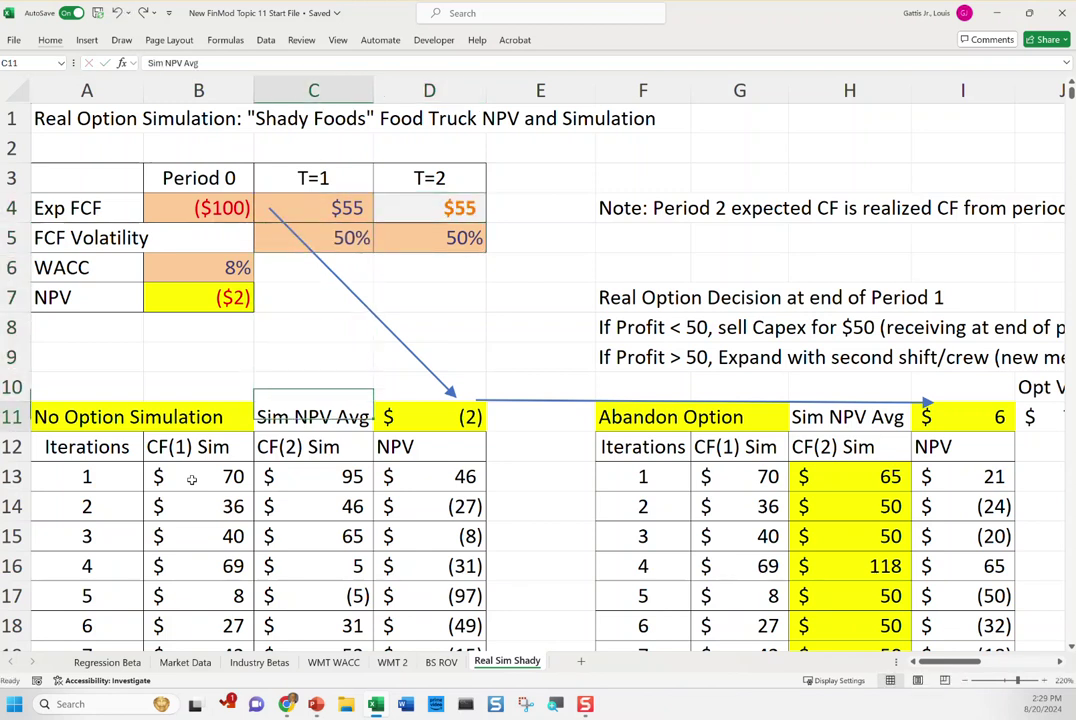
key("Down")
key("Down")
key("Left")
key("F2")
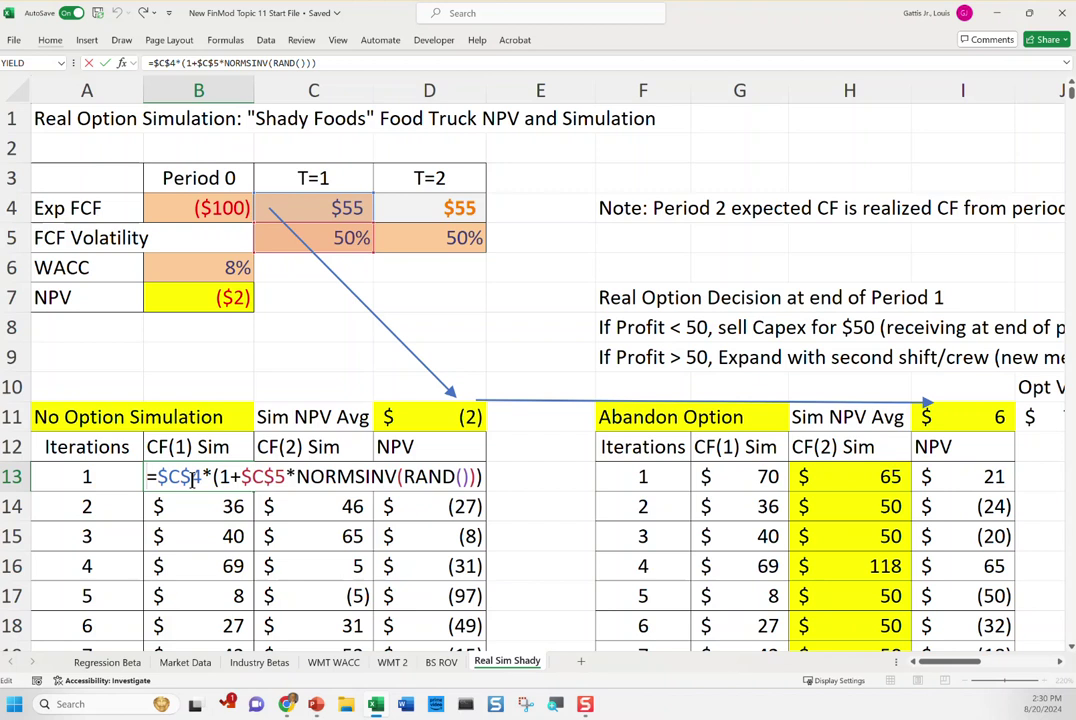
key("Escape")
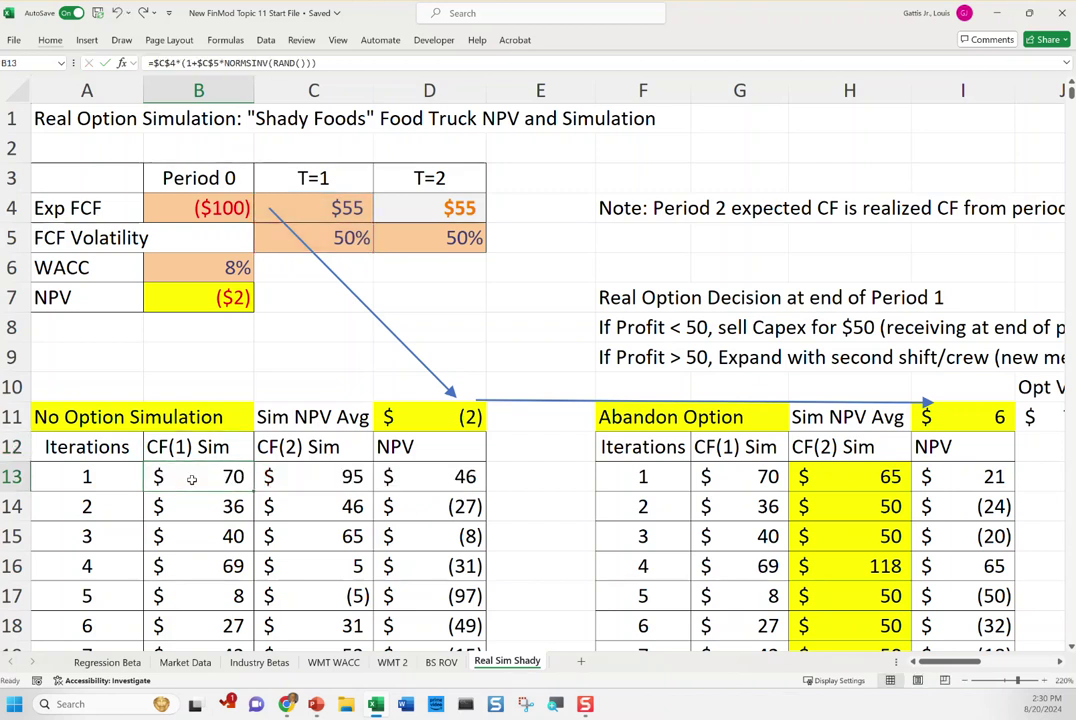
double_click(192, 477)
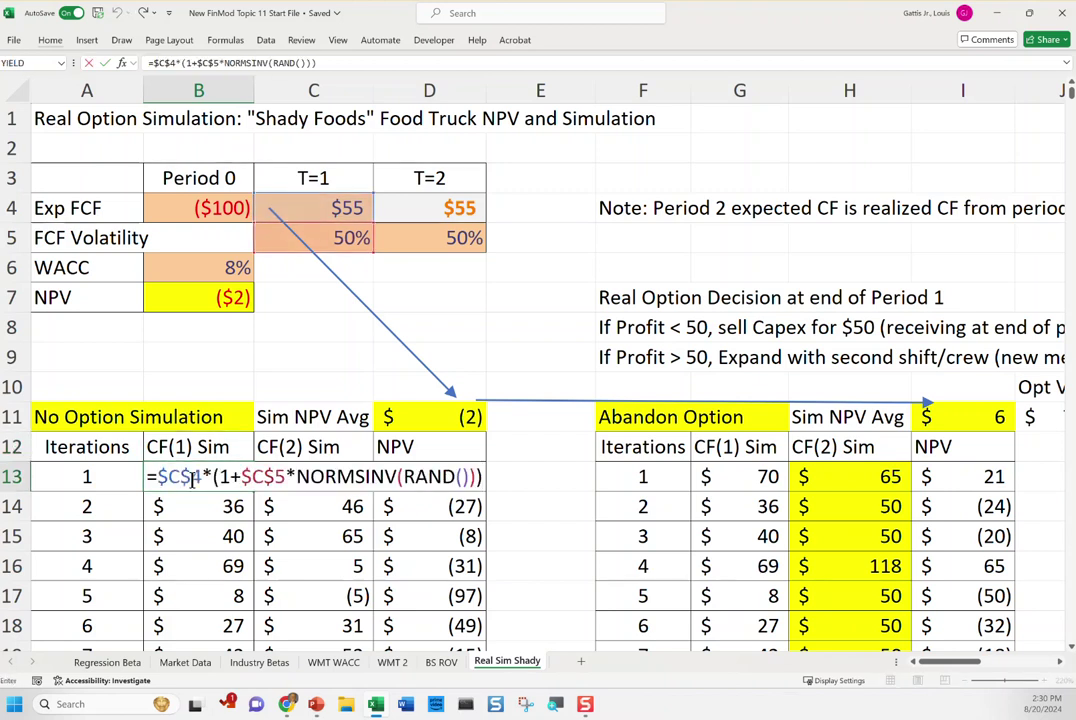
key("Escape")
Examine the CF(2) Sim formula in C13, highlighting its B13 reference and the 1+$D$5*NORMSINV(RAND()) factor
key("Right")
key("F2")
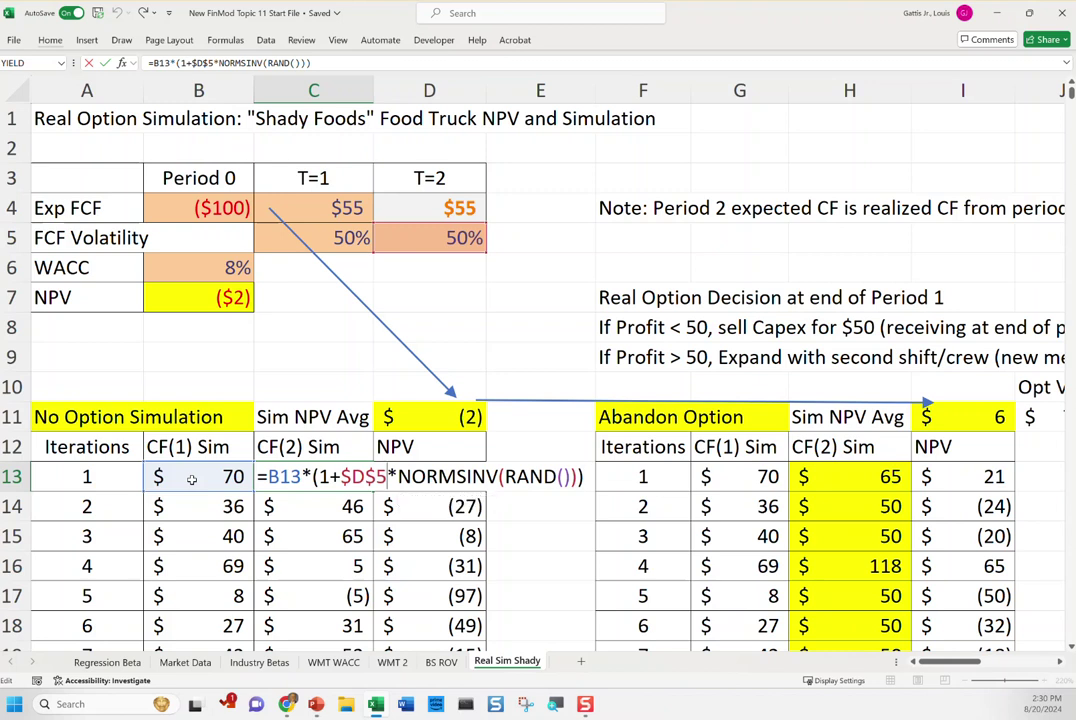
key("Home")
key("Right")
key("shift+Right")
key("shift+Right")
key("shift+Right")
key("Right")
key("Right")
key("Right")
key("shift+Right")
key("shift+Right")
key("shift+Right")
key("shift+Right")
key("shift+Right")
key("shift+Right")
key("shift+Right")
key("shift+Right")
key("shift+Right")
key("shift+Right")
key("shift+Right")
key("shift+Right")
key("shift+Right")
key("shift+Right")
key("shift+Right")
key("shift+Right")
key("shift+Right")
key("shift+Right")
key("shift+Right")
key("shift+Right")
key("shift+Right")
key("shift+Right")
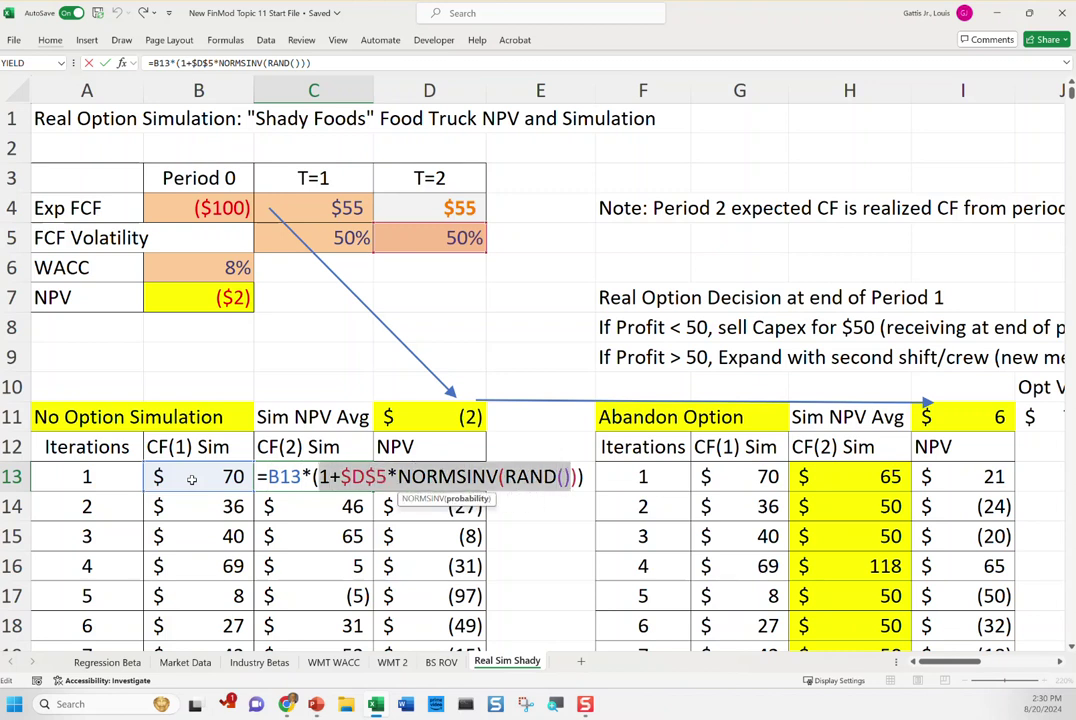
key("Escape")
View the final iteration of the CF(1) Sim column and return to the top of the sheet
key("Left")
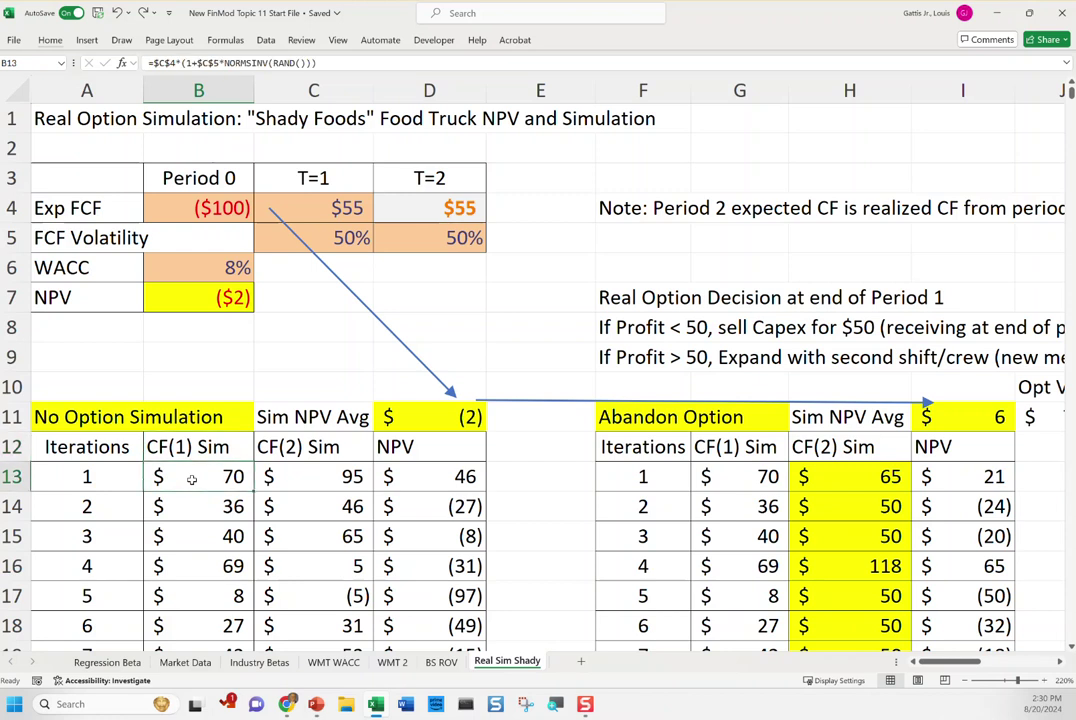
key("ctrl+Down")
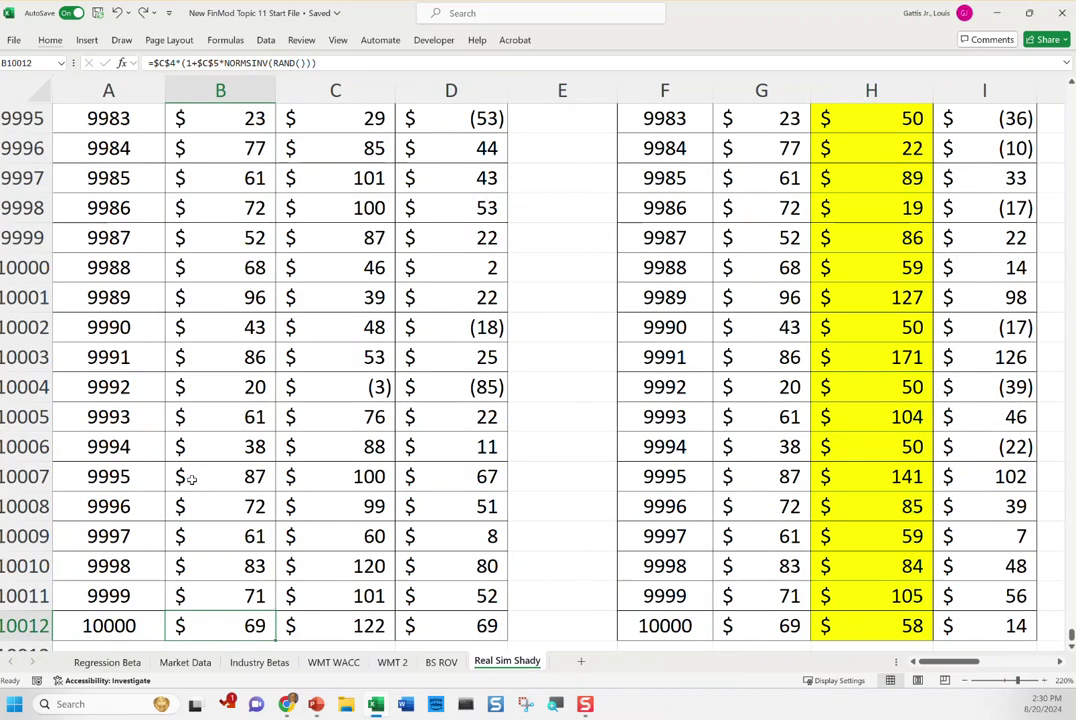
key("ctrl+Up")
key("ctrl+Up")
key("ctrl+Up")
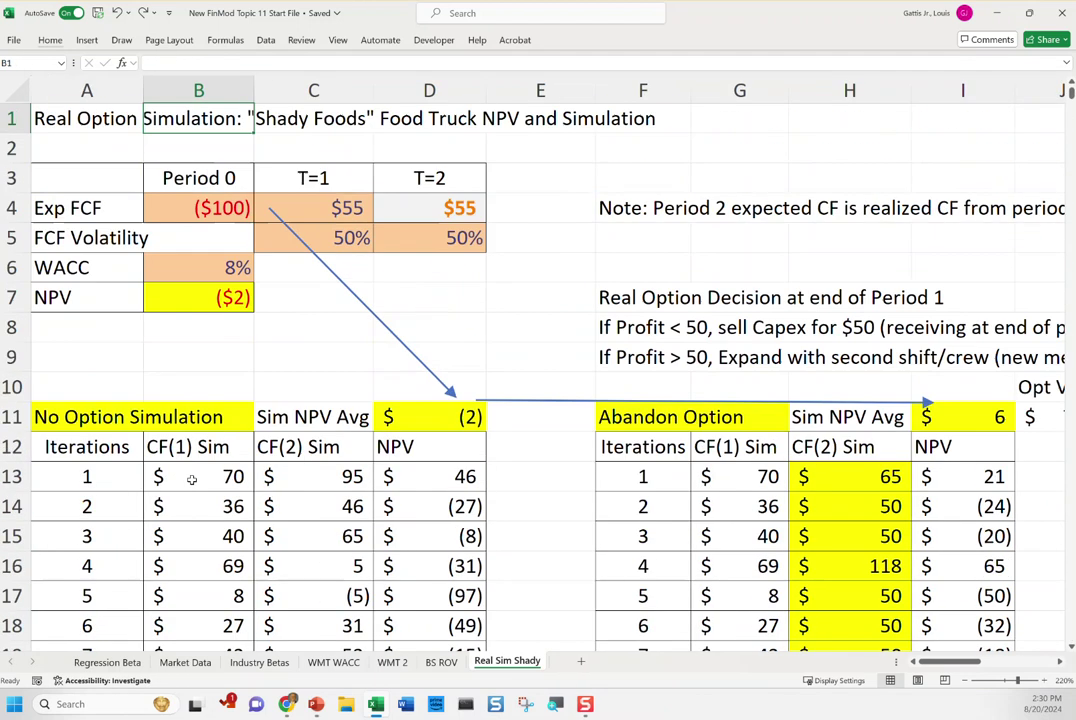
Recheck how the CF(2) Sim formula in C13 builds on the first-period simulated cash flow
key("Down")
key("Down")
key("Down")
key("Down")
key("Down")
key("Down")
key("Down")
key("Down")
key("Down")
key("Down")
key("Down")
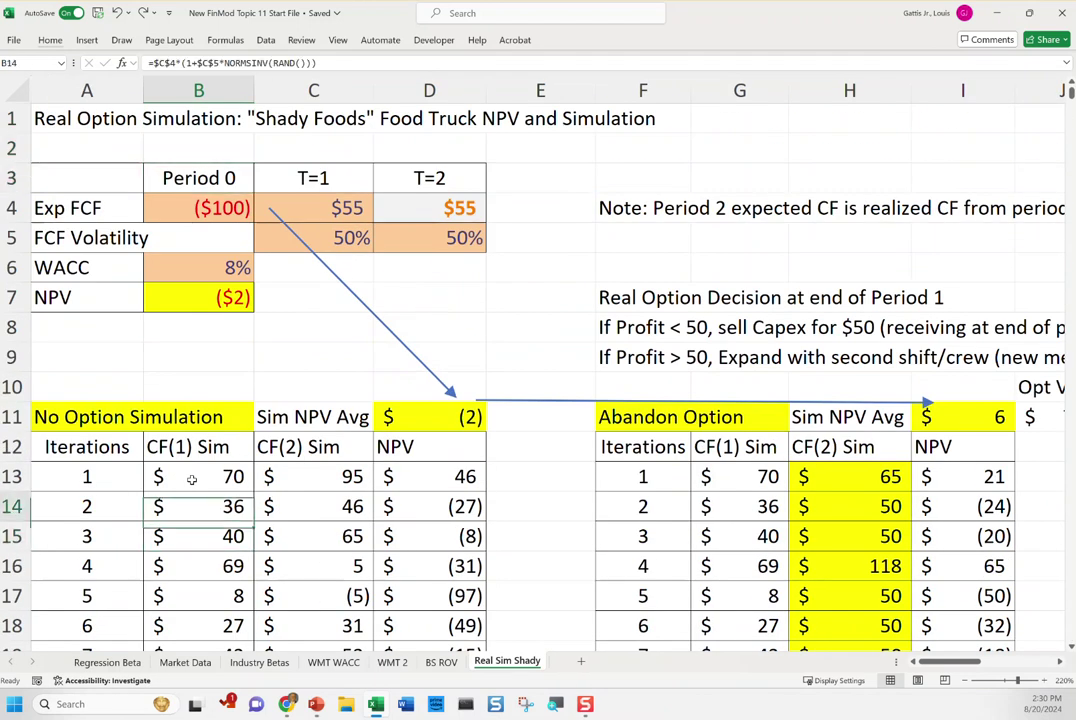
key("Right")
key("F2")
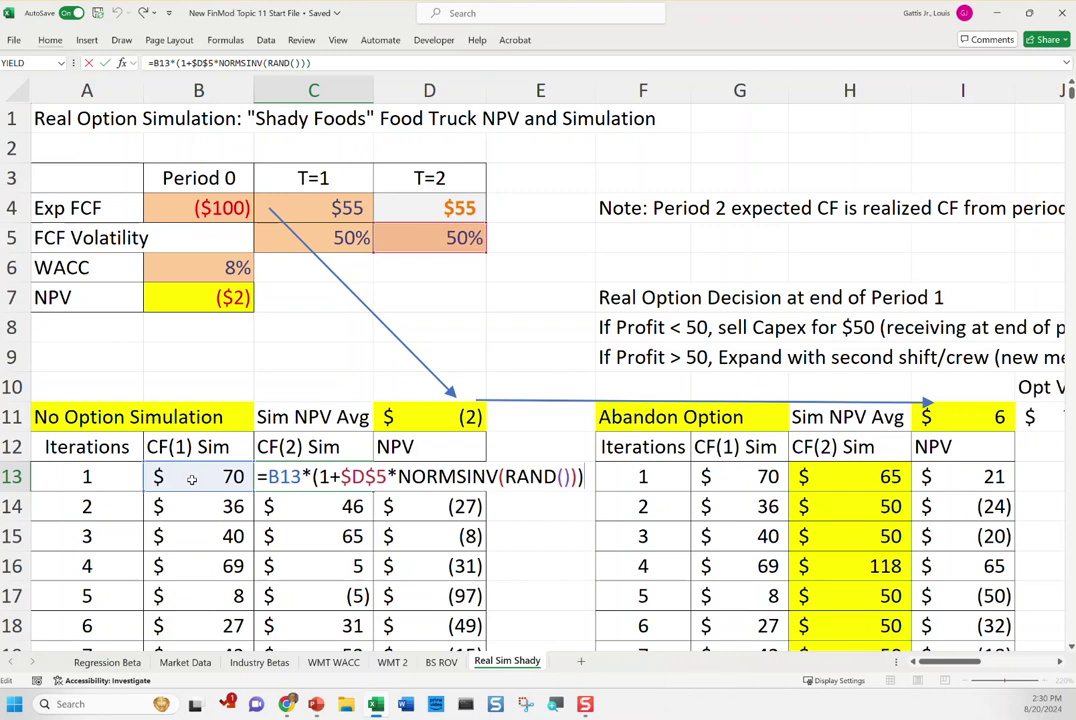
key("Escape")
Inspect the fifth iteration's CF(1) Sim formula in B17
key("Left")
key("Down")
key("Down")
key("Down")
key("Down")
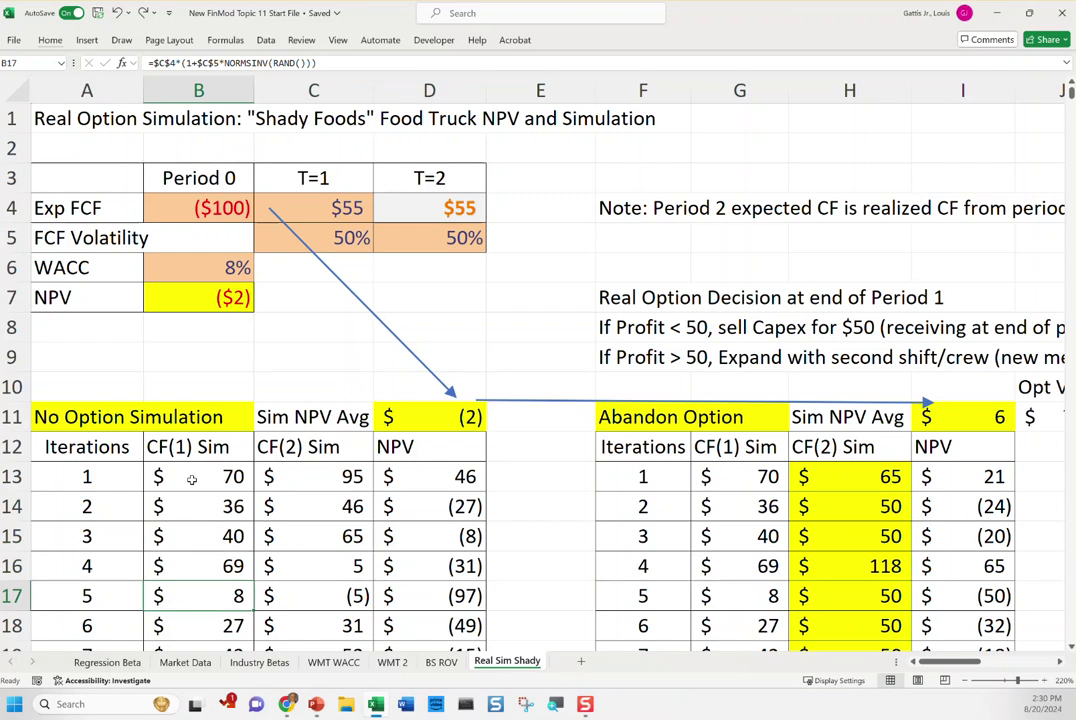
key("F2")
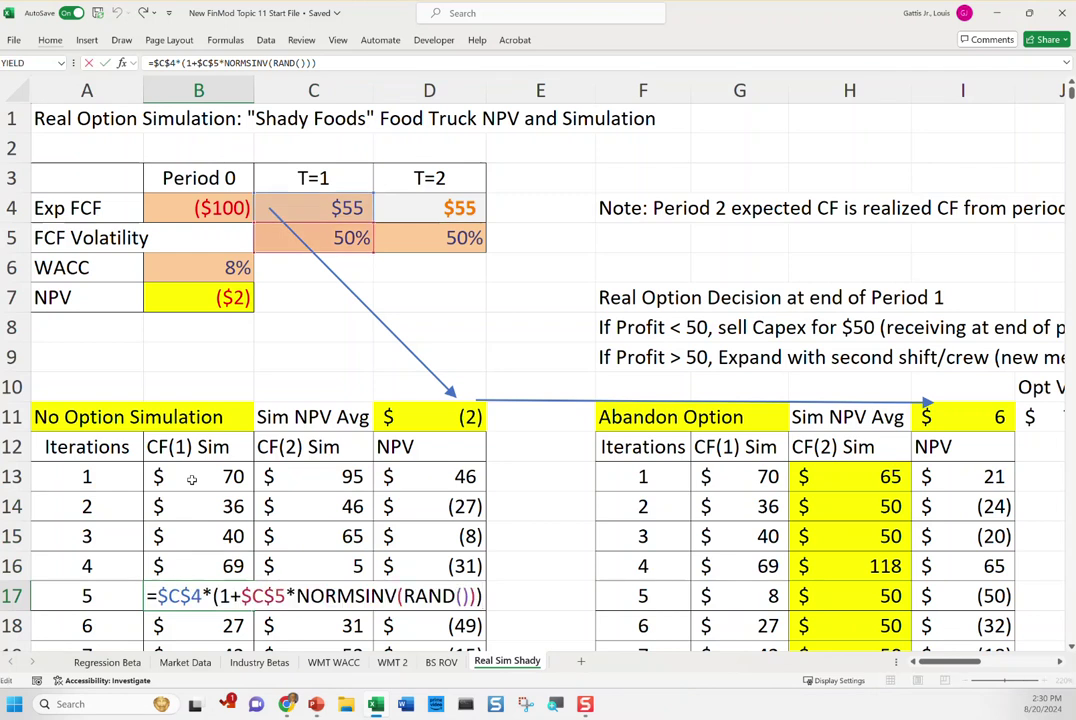
key("Escape")
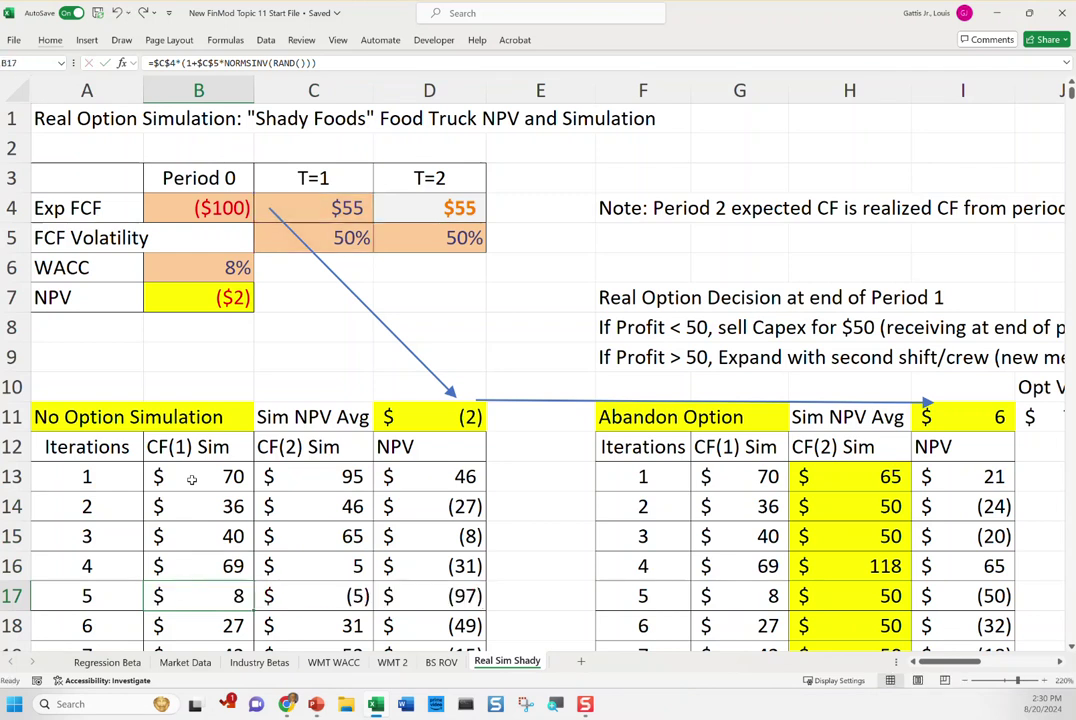
Review the first iteration's CF(1) Sim and CF(2) Sim formulas in B13 and C13
key("Right")
key("Left")
key("Up")
key("Up")
key("Up")
key("Up")
key("Up")
key("Down")
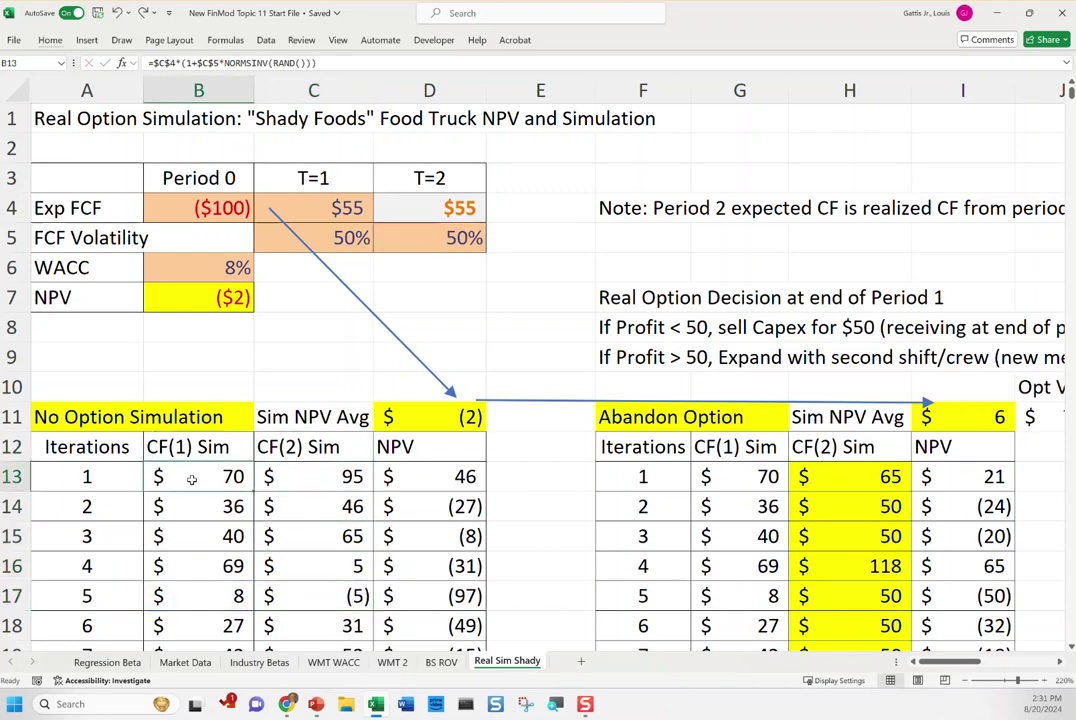
key("F2")
key("Escape")
key("Right")
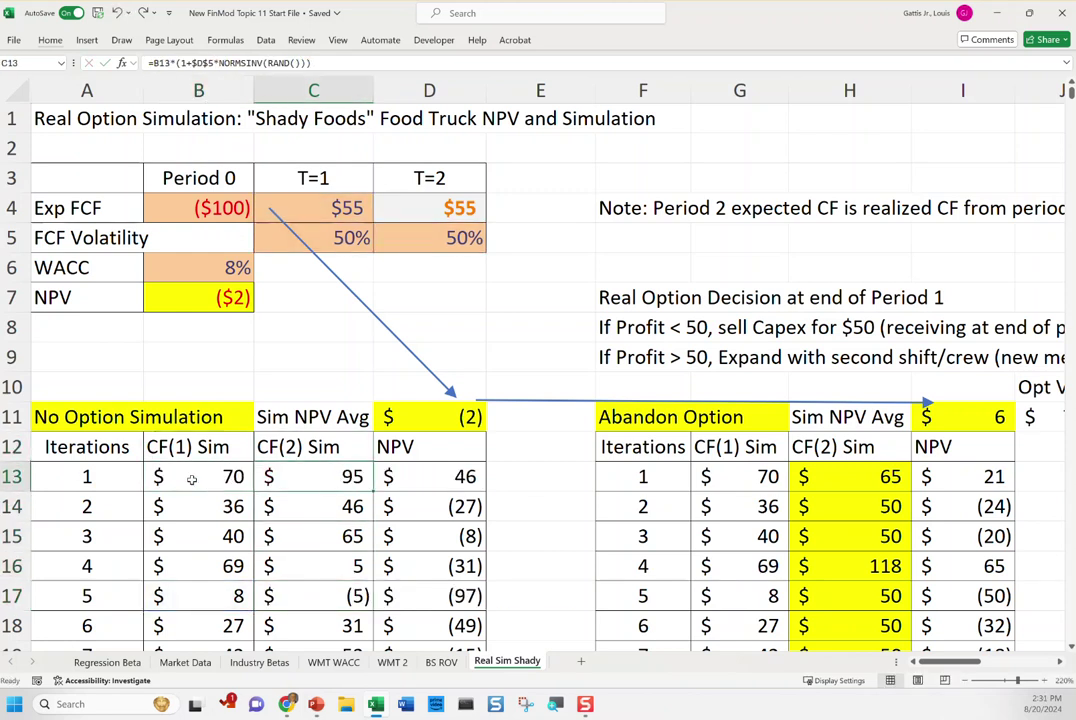
key("F2")
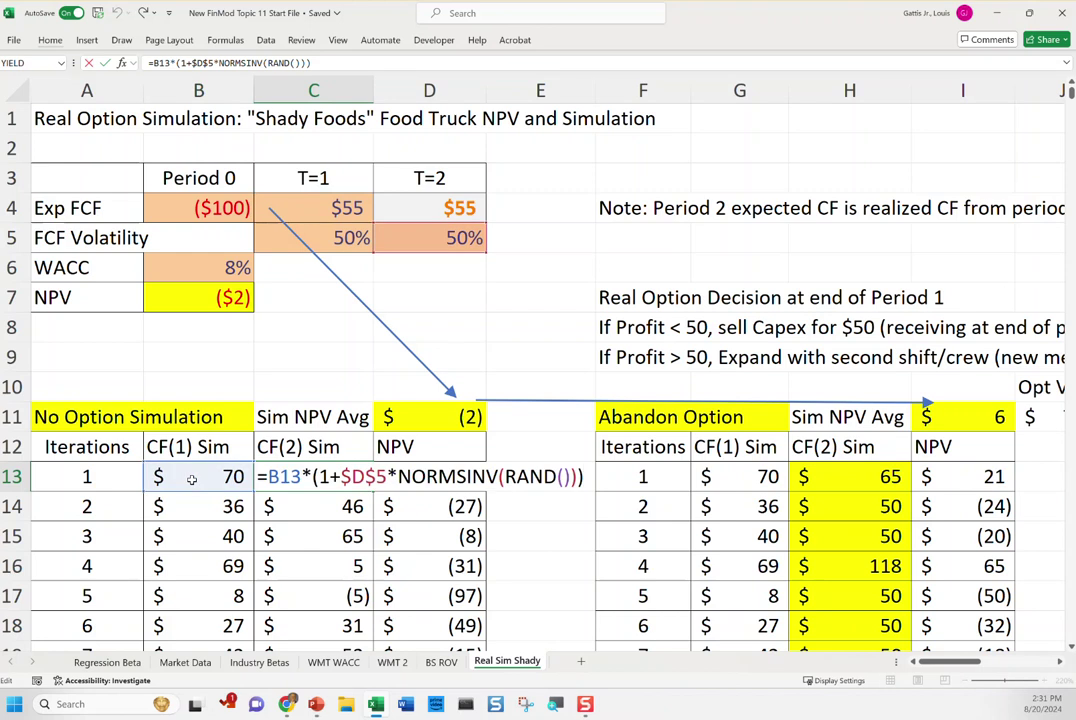
key("Escape")
Inspect the first iteration's NPV formula in D13 and the Sim NPV Avg formula in D11
key("Right")
key("F2")
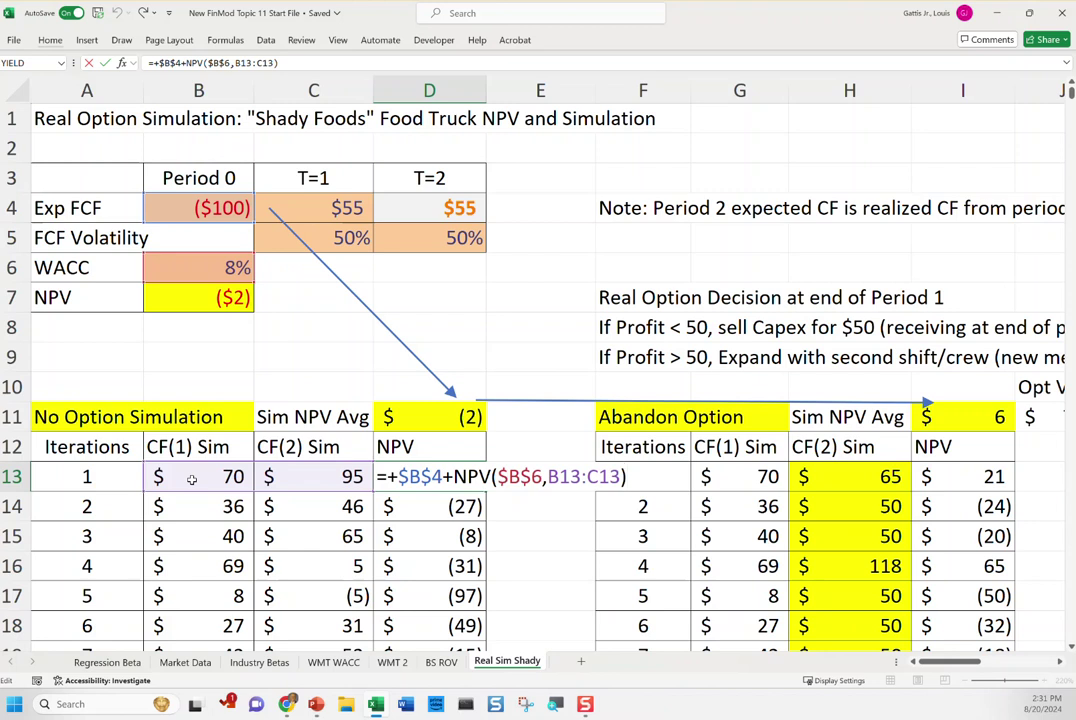
key("Escape")
key("Up")
key("Up")
key("F2")
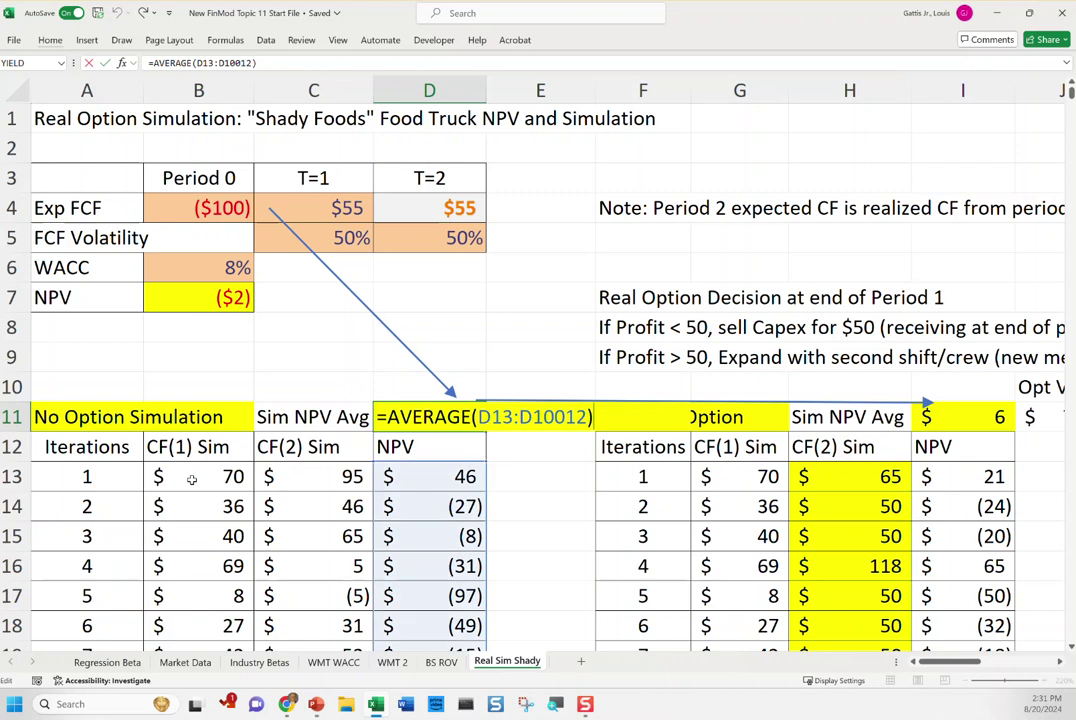
key("Escape")
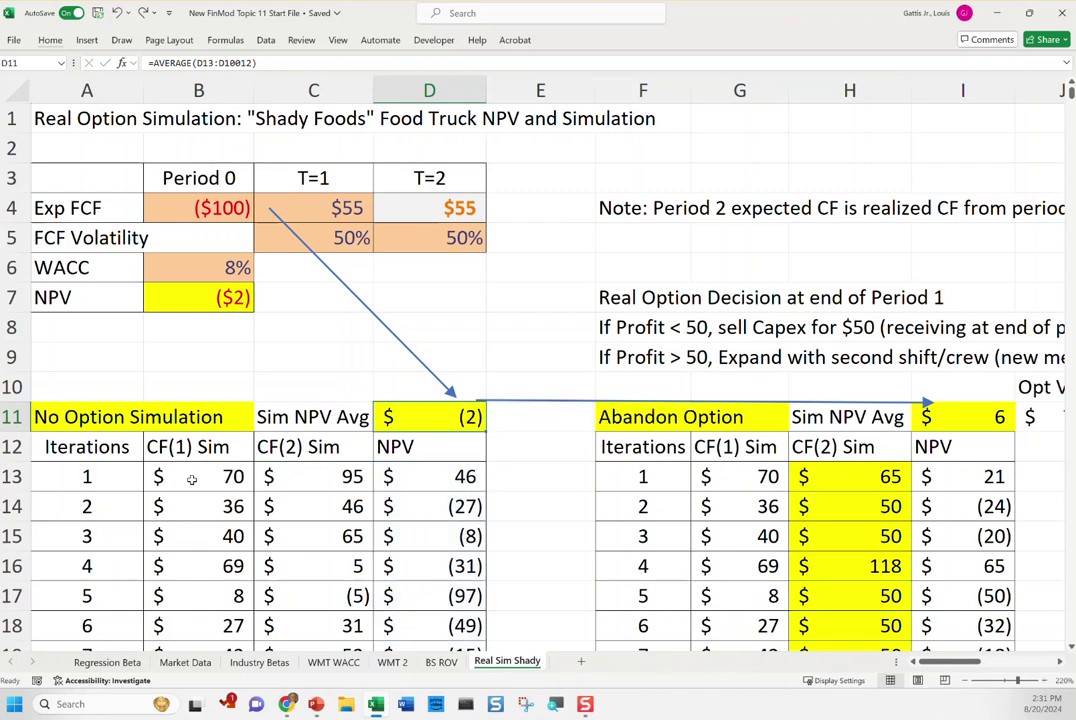
Review the simulated first-period cash flow and the T=2 assumptions in the input table
key("Left")
key("Left")
key("Down")
key("Down")
key("Up")
key("Up")
key("Up")
key("Up")
key("Up")
key("Up")
key("Up")
key("Up")
key("Right")
key("Right")
key("F2")
key("shift+Tab")
key("Down")
key("Down")
key("Down")
key("Down")
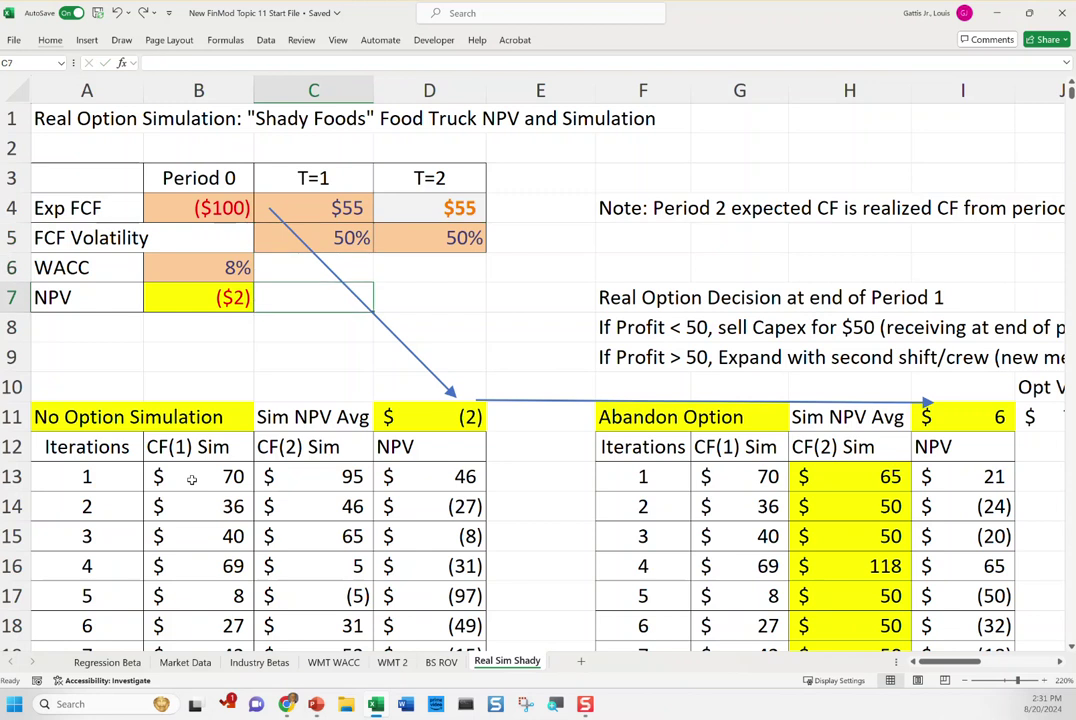
Compare the Sim NPV Avg in D11 with the base-case NPV formula in B7
key("Down")
key("Right")
key("Down")
key("Down")
key("Down")
key("Up")
key("Up")
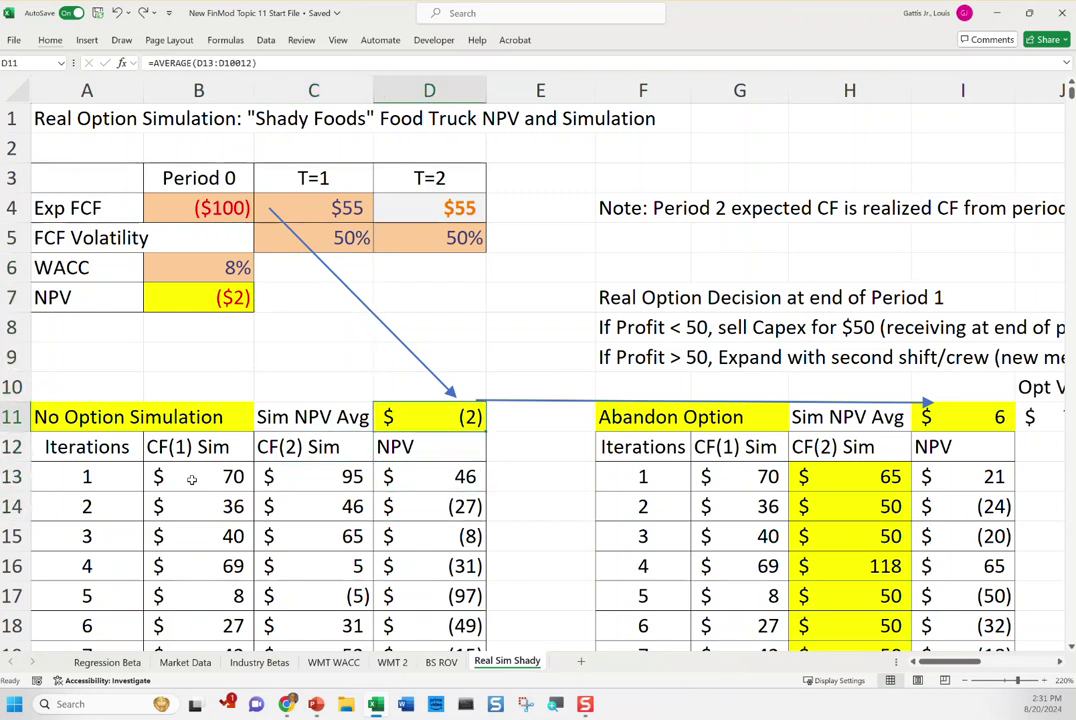
key("Left")
key("Up")
key("Up")
key("Up")
key("Up")
key("Left")
key("F2")
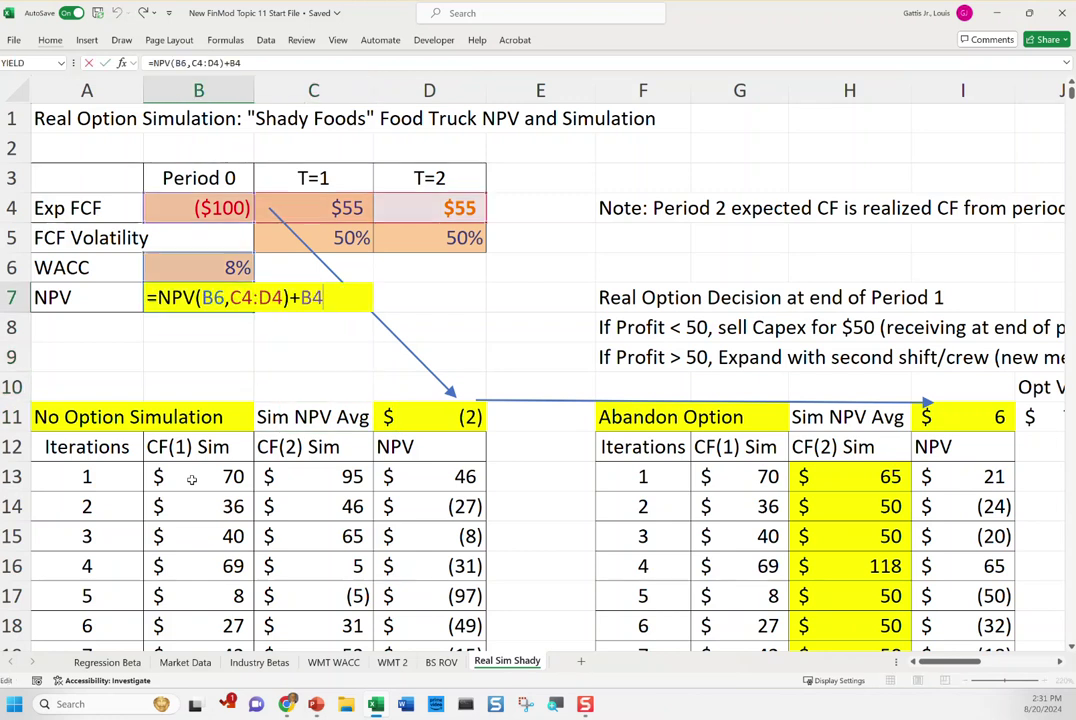
key("Escape")
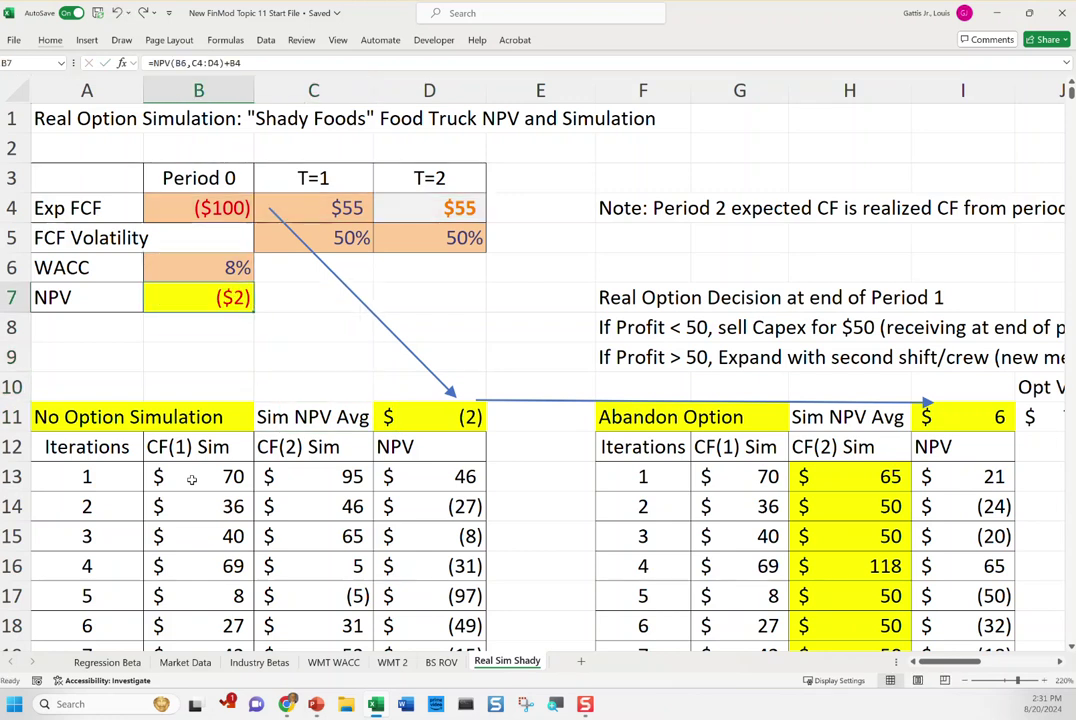
Inspect the formula behind the first iteration's CF(1) Sim in the Abandon Option table, cell G13
key("Down")
key("Down")
key("Down")
key("Down")
key("Down")
key("Down")
key("Right")
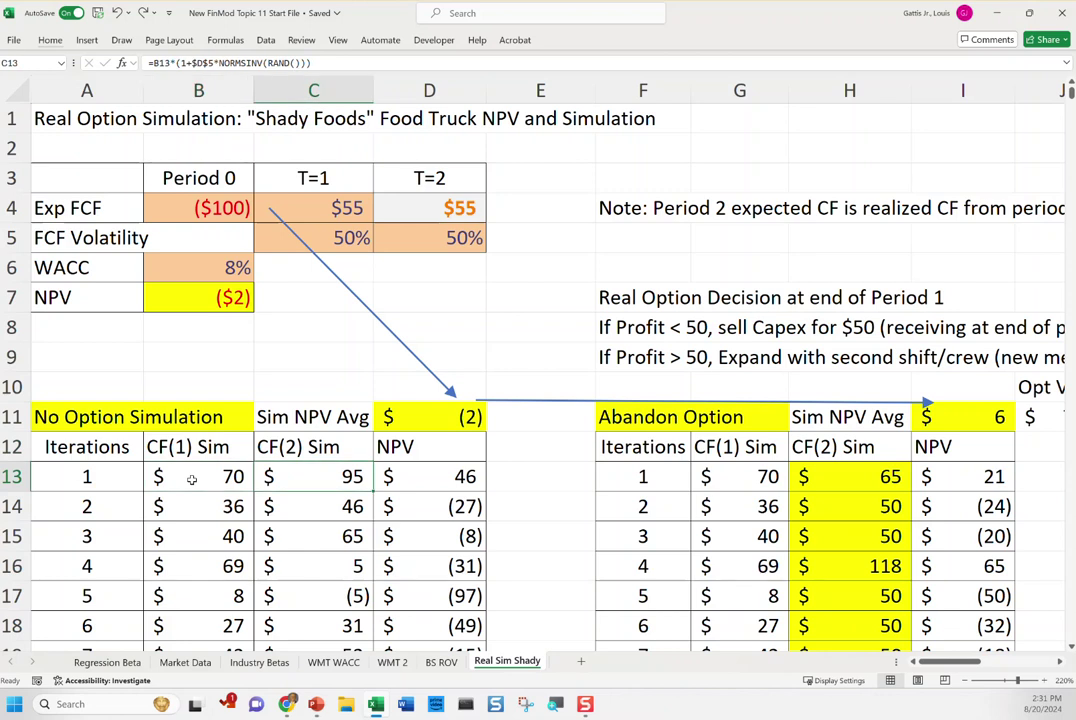
key("Right")
key("Right")
key("Right")
key("Right")
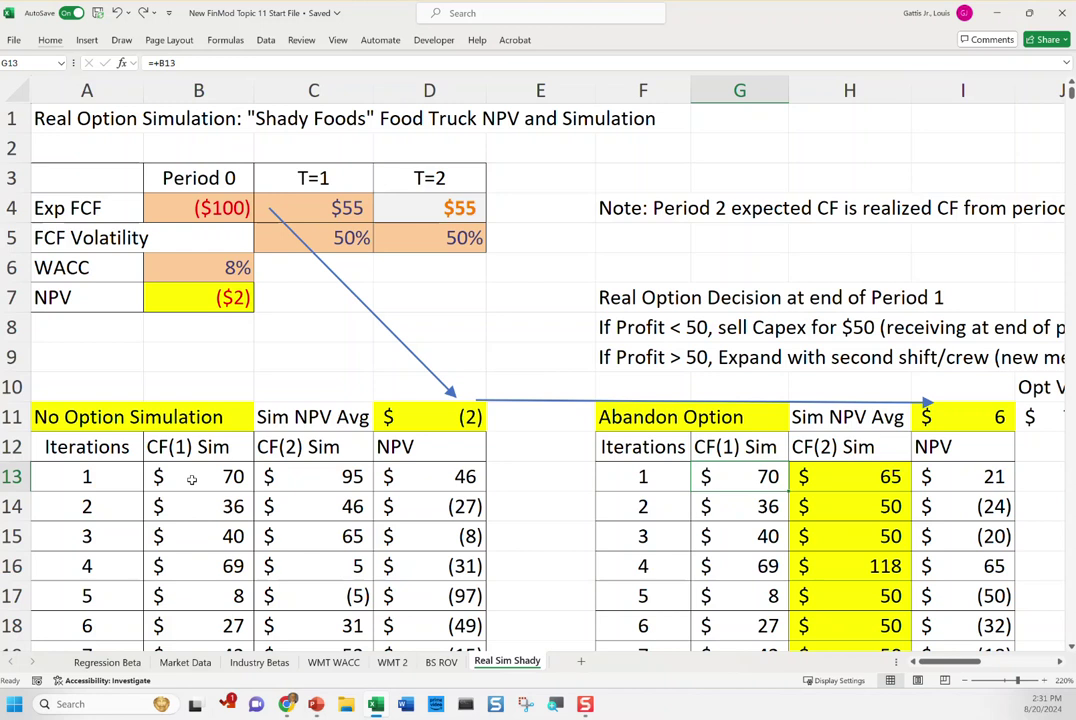
key("F2")
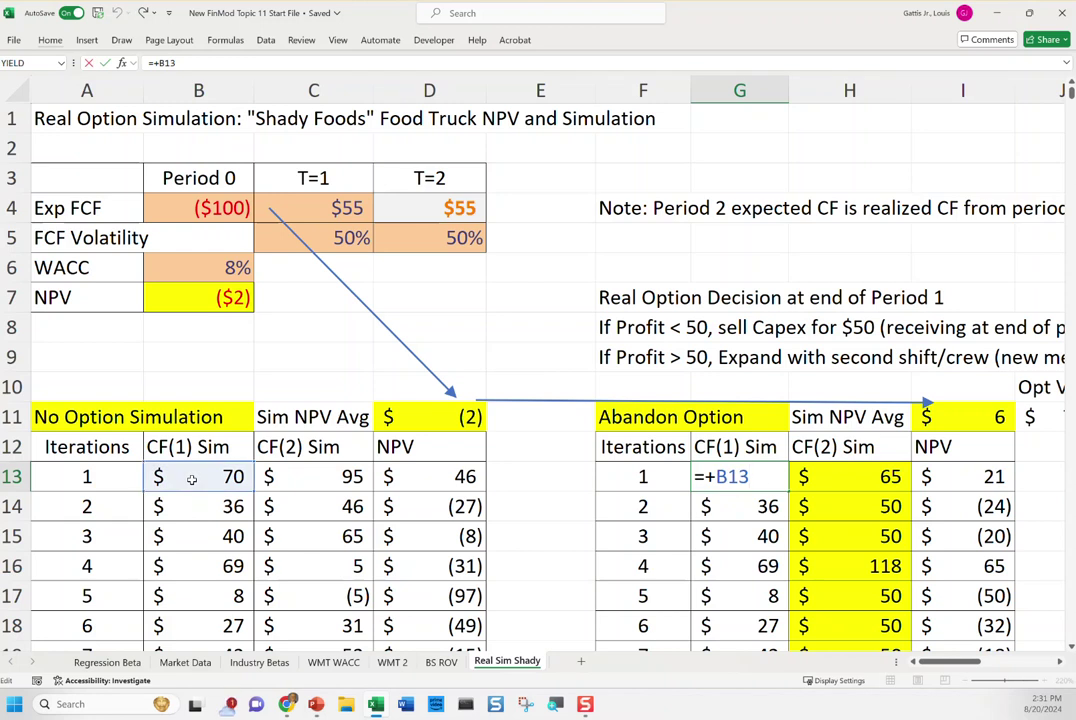
key("Escape")
Compare the No Option Simulation formulas in row 13 with the Abandon Option's CF(1) Sim link in G13
key("Left")
key("Left")
key("Left")
key("Left")
key("F2")
key("Escape")
key("F2")
key("Escape")
key("Right")
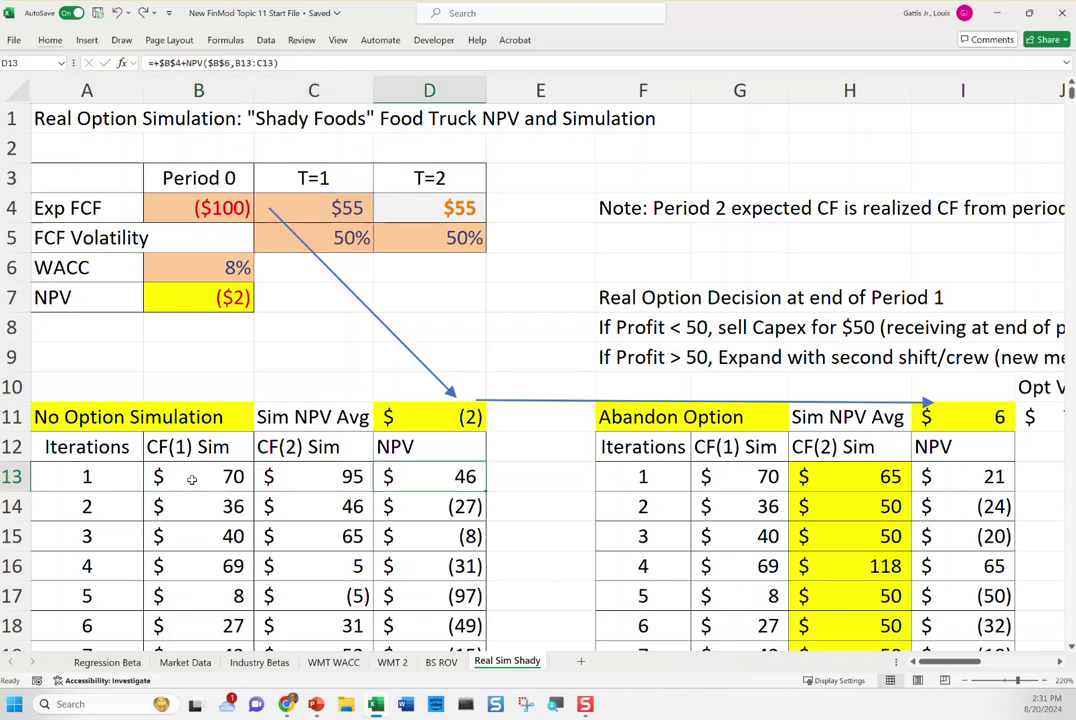
key("Right")
key("Right")
key("Right")
key("F2")
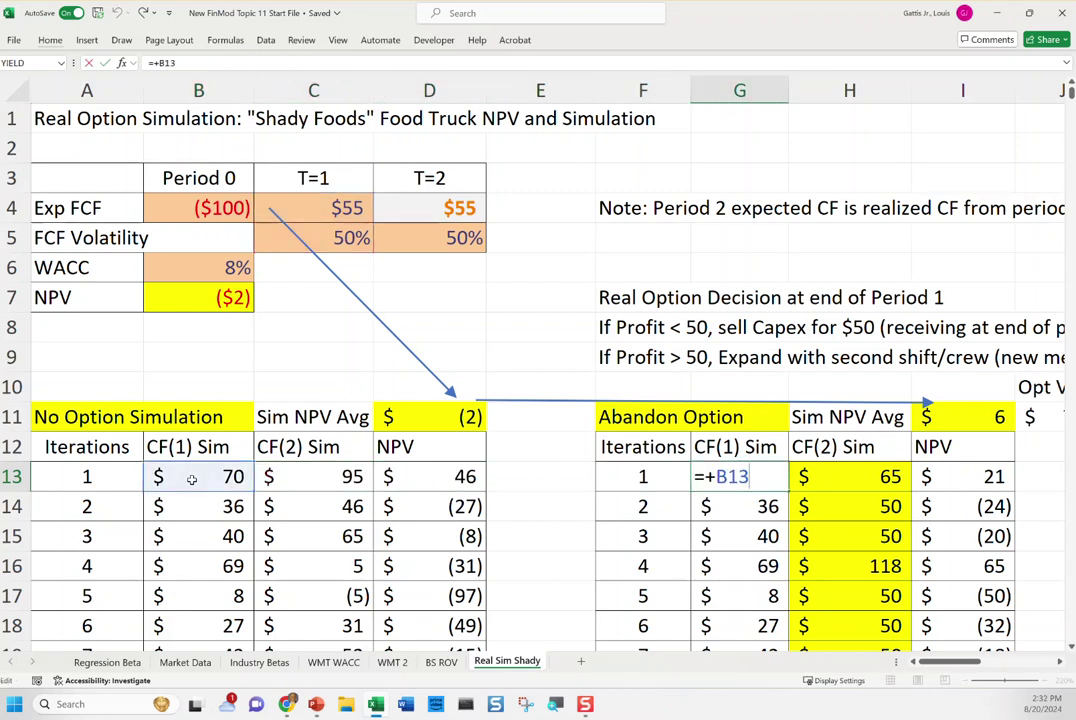
key("Escape")
Check the Abandon Option's CF(1) Sim links for iterations 4 and 5 in G16 and G17
key("Right")
key("Left")
key("Down")
key("Down")
key("Down")
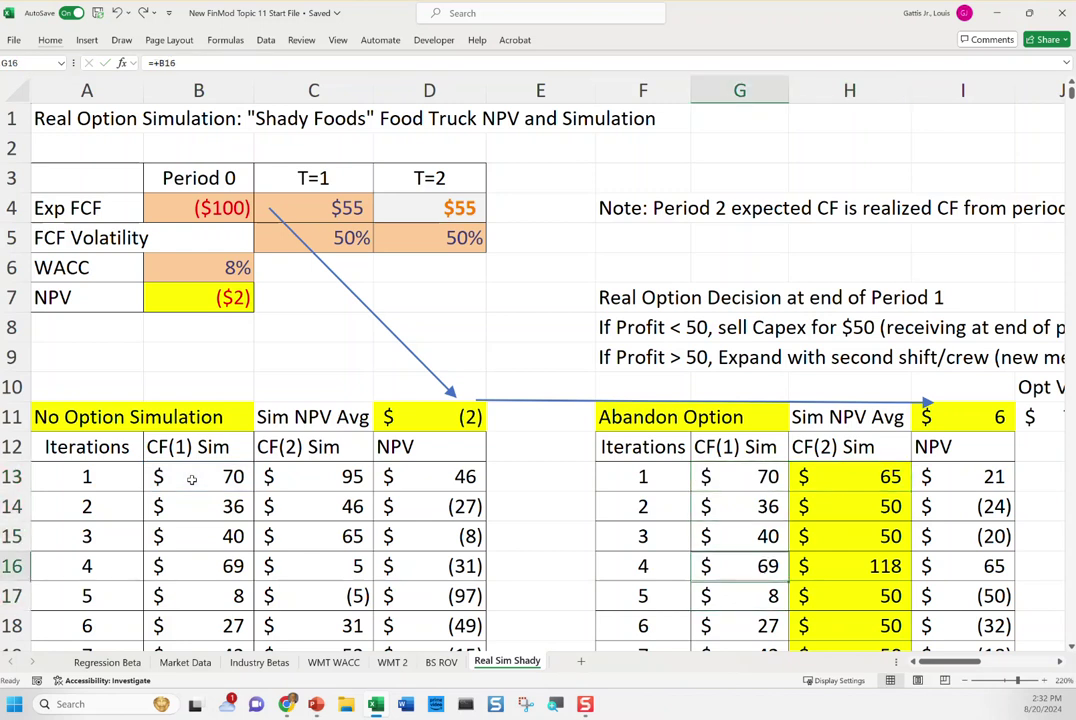
key("Down")
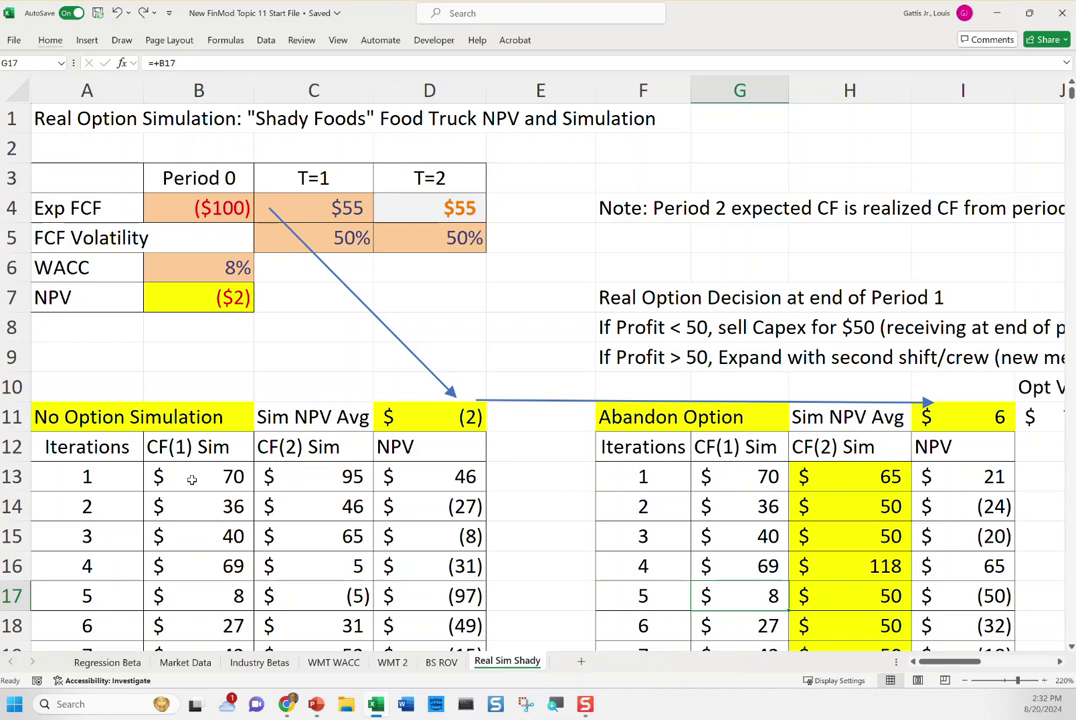
key("Right")
key("Left")
key("F2")
key("Escape")
key("Up")
key("F2")
key("Escape")
key("Up")
key("Down")
key("Down")
Examine the IF formula in H17, highlighting the 50 used as its value-if-true argument
key("Right")
key("F2")
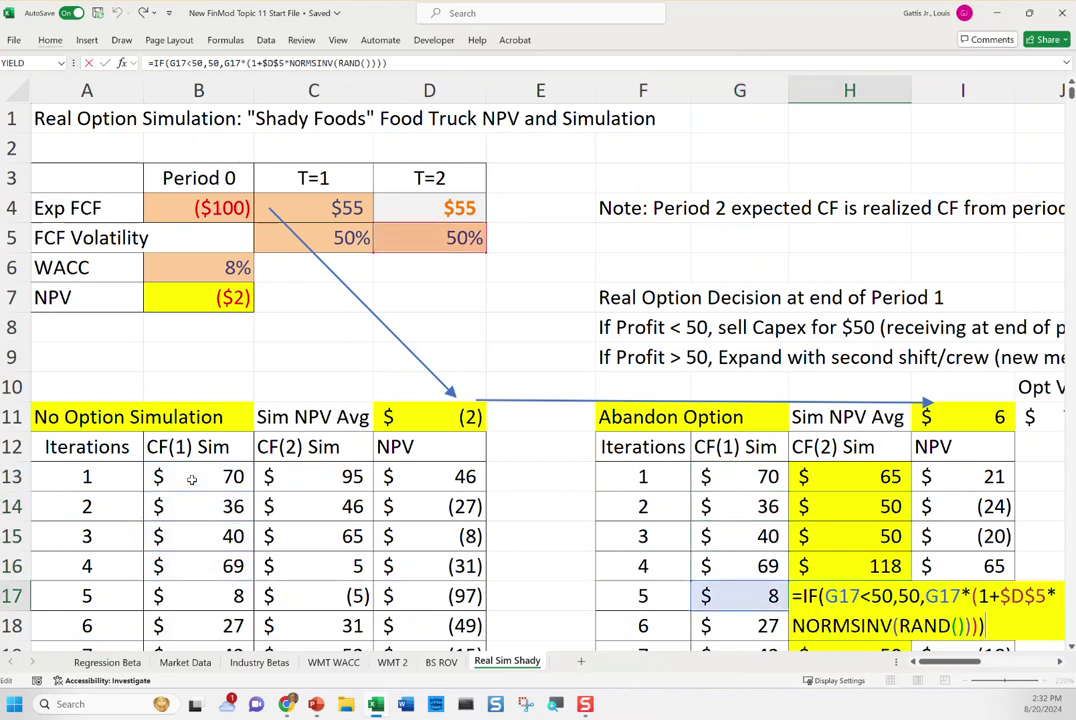
key("Left")
key("Left")
key("Left")
key("Left")
key("Left")
key("Left")
key("Left")
key("Left")
key("Left")
key("Left")
key("Left")
key("Left")
key("Left")
key("Left")
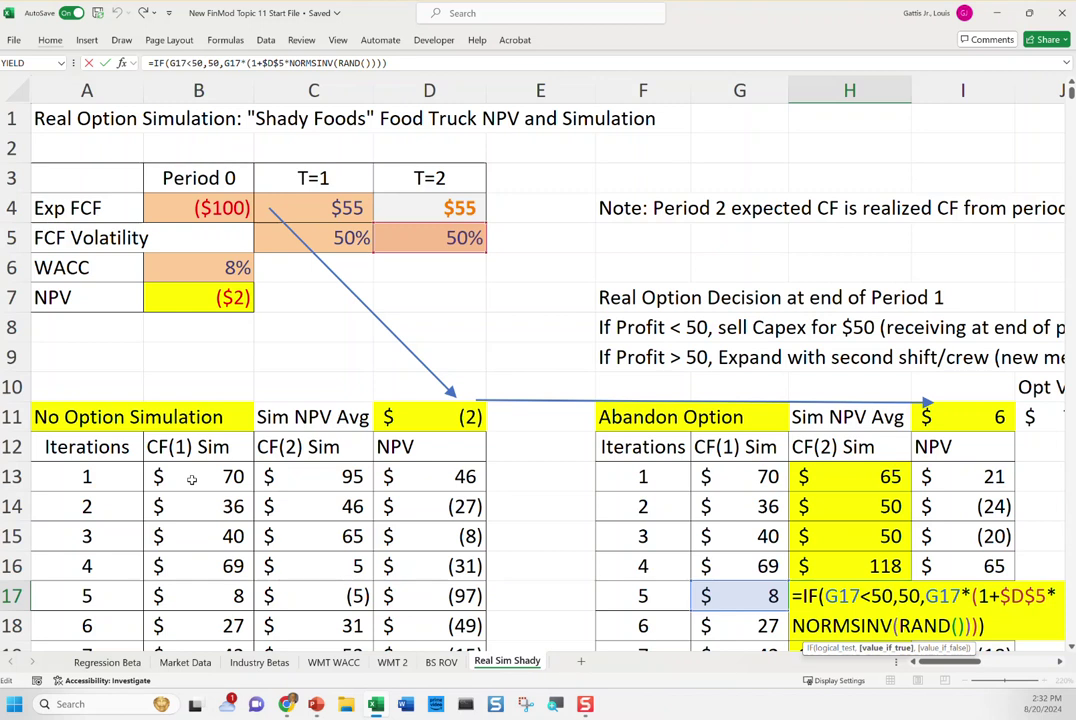
key("shift+Left")
key("shift+Left")
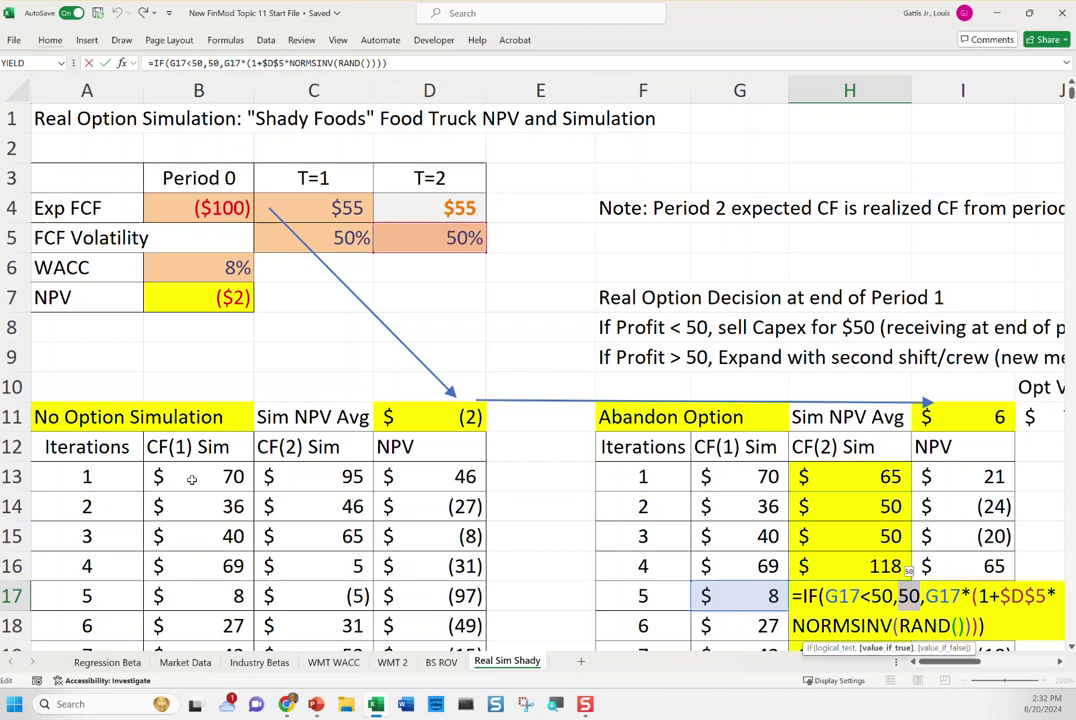
key("Left")
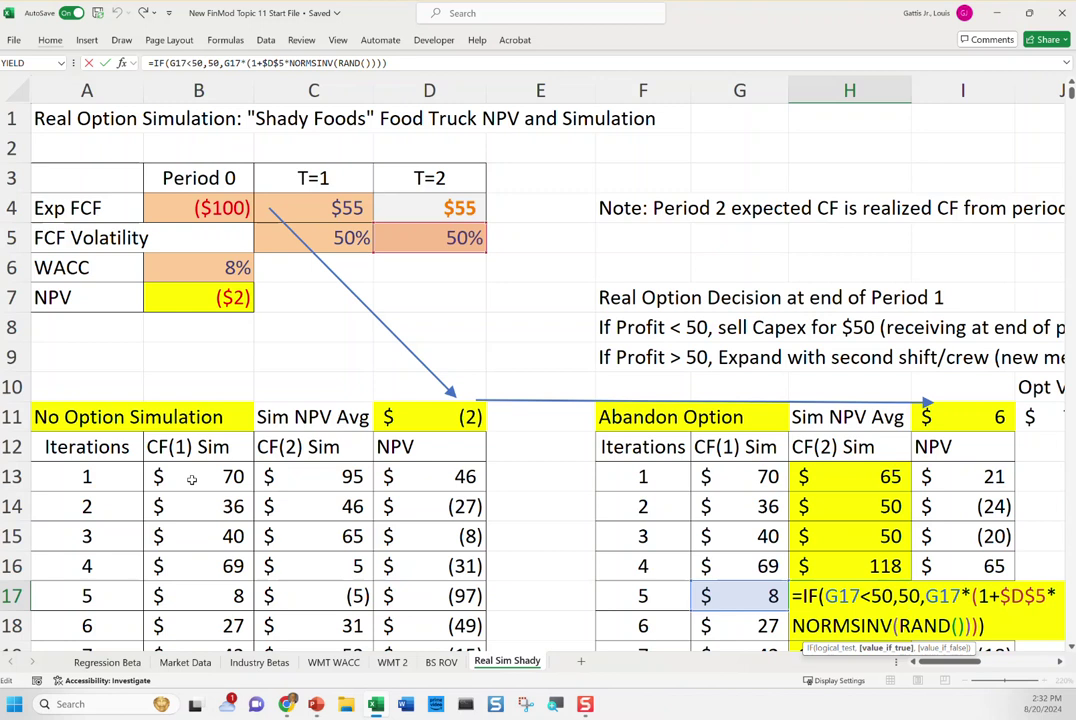
Highlight the value-if-false part of the H17 formula, starting at G17*(1+$D$5, and leave the formula unedited
key("Right")
key("Right")
key("shift+Right")
key("shift+Right")
key("shift+Right")
key("shift+Right")
key("shift+Right")
key("shift+Right")
key("shift+Right")
key("shift+Right")
key("shift+Right")
key("shift+Right")
key("shift+Right")
key("shift+Right")
key("shift+Right")
key("shift+Right")
key("shift+Right")
key("shift+Right")
key("shift+Right")
key("shift+Right")
key("shift+Right")
key("shift+Right")
key("shift+Right")
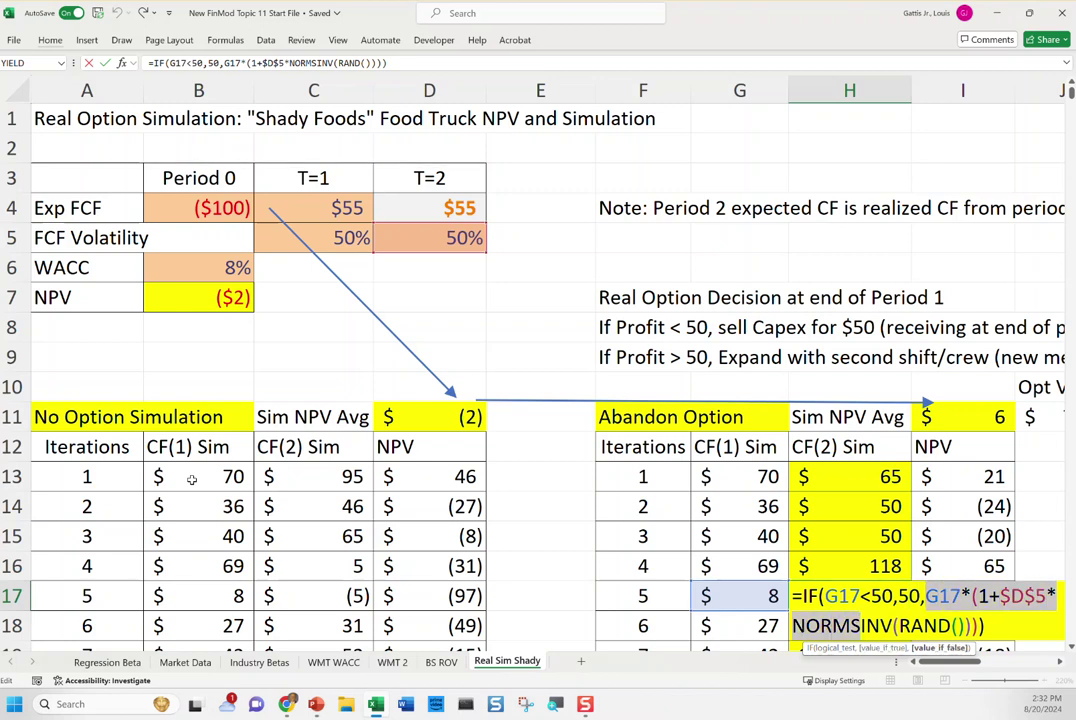
key("Escape")
Compare the Abandon Option's CF(1) Sim and CF(2) Sim for iterations 5 and 4
key("Left")
key("Up")
key("Down")
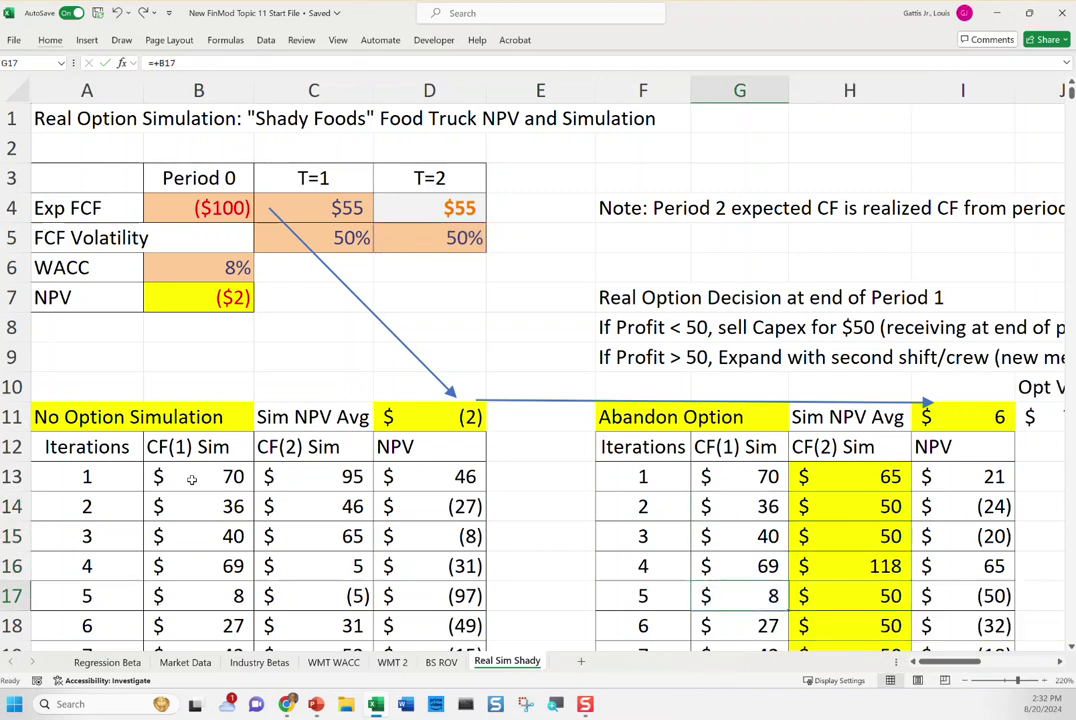
key("Up")
key("Right")
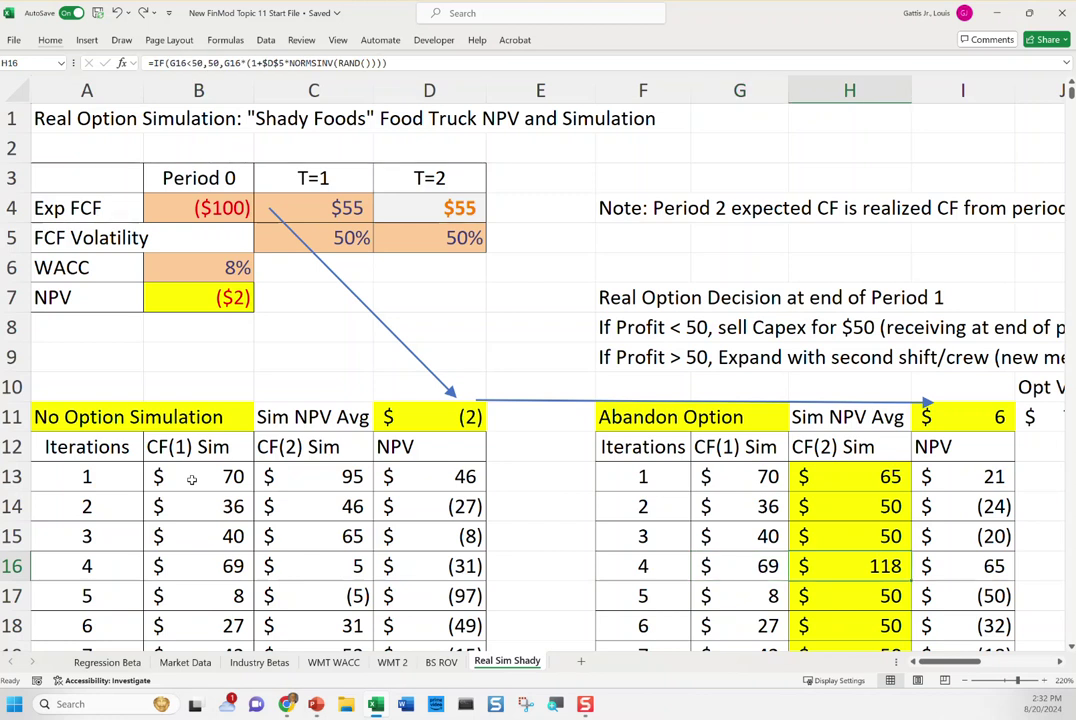
key("Up")
key("Up")
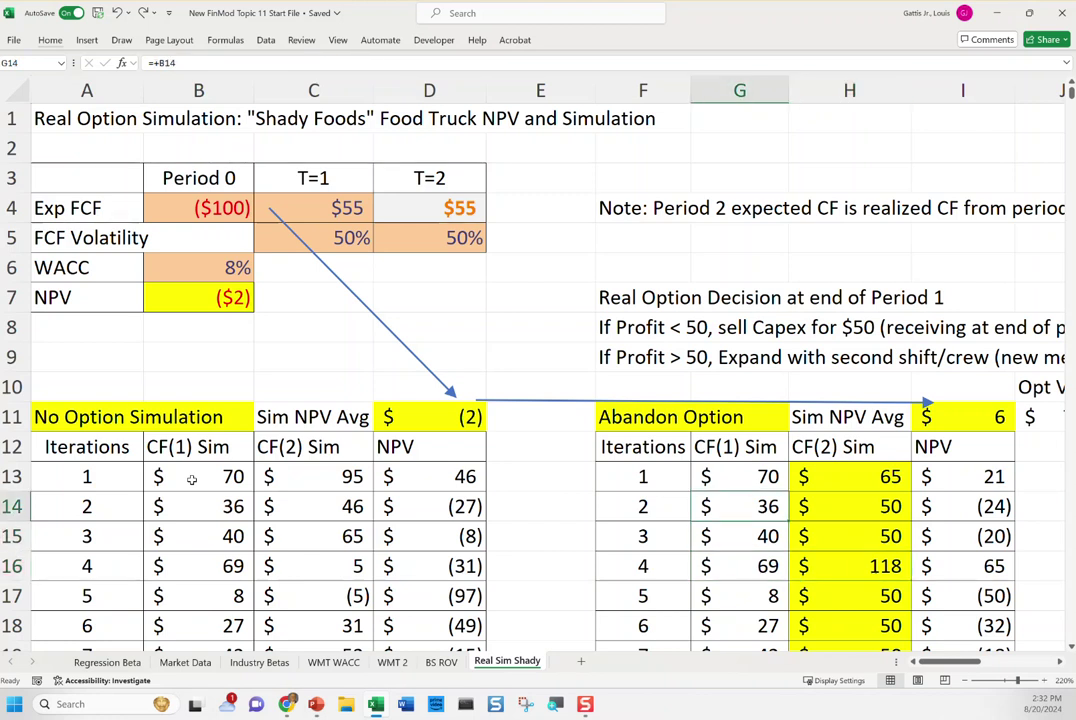
Review the Abandon Option cash flows for iterations 2 and 3 against the No Option Simulation
key("Left")
key("Right")
key("Left")
key("Right")
key("Down")
key("Left")
key("Left")
key("Left")
key("Left")
key("Left")
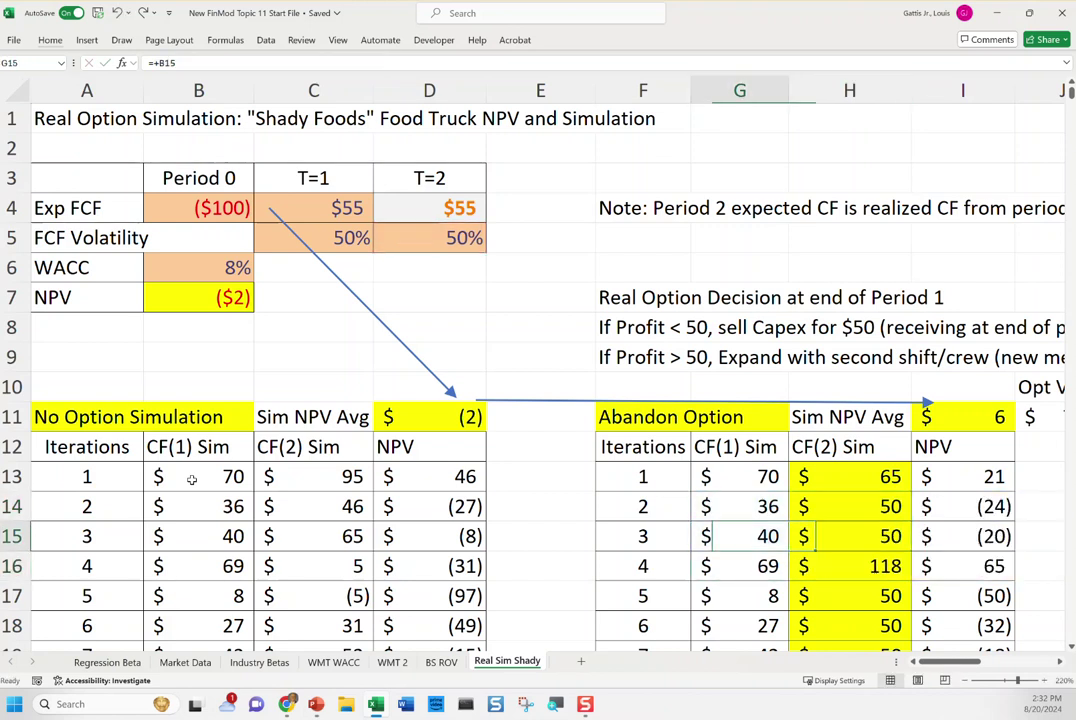
Review the CF(2) Sim values of the No Option Simulation down to iteration 9 alongside the Abandon Option
key("Down")
key("Down")
key("Down")
key("Down")
key("Down")
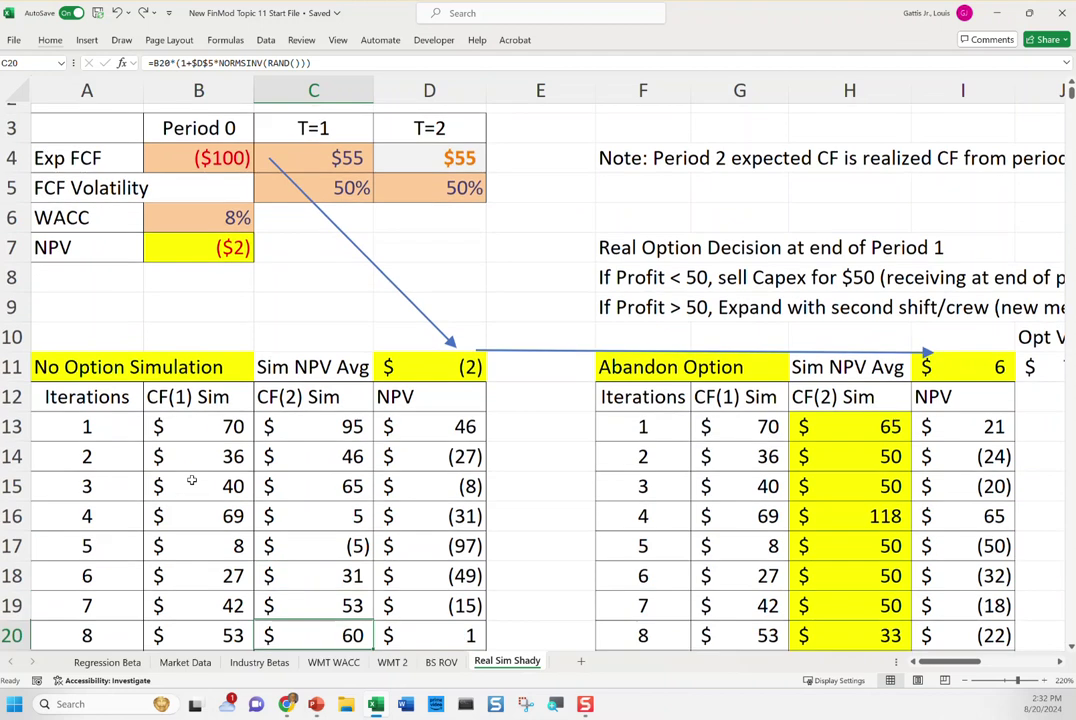
key("Up")
key("Up")
key("Up")
key("Up")
key("Down")
key("Down")
key("Down")
key("Down")
key("Down")
key("Right")
key("Right")
key("Right")
key("Right")
key("Right")
key("Right")
key("Right")
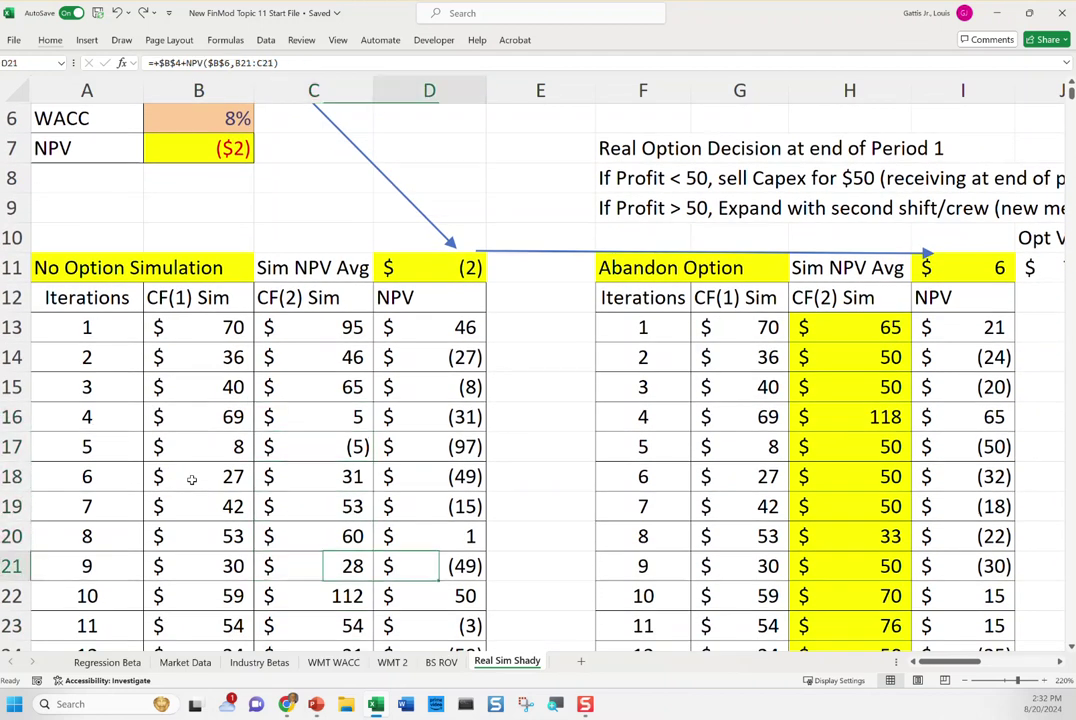
Review the Abandon Option's CF(2) Sim column up to the first iteration's IF formula in H13
left_click(191, 479)
key("Left")
key("Left")
key("Right")
key("Right")
key("Right")
key("Right")
key("Right")
key("Right")
key("Up")
key("Up")
key("Up")
key("Up")
key("Up")
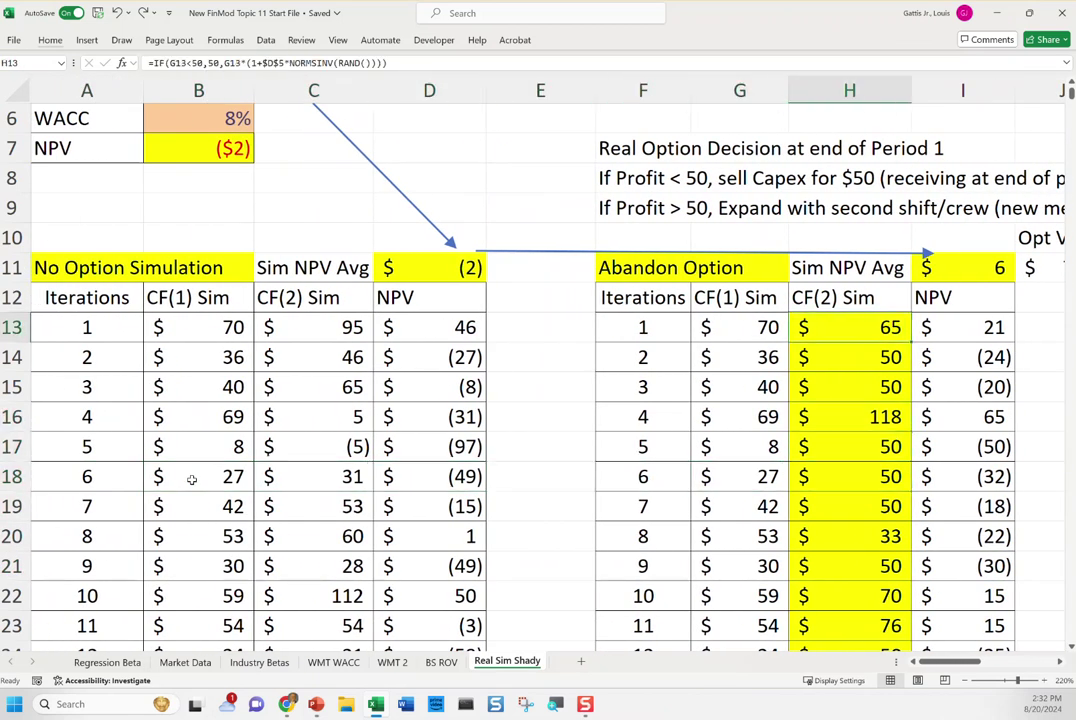
Review the Shady Foods input assumptions and the real option decision rules above the simulations
key("Up")
key("Up")
key("Up")
key("Up")
key("Up")
key("Up")
key("Up")
key("Up")
key("Up")
key("Up")
key("Up")
Inspect the AVERAGE formula behind the Abandon Option's Sim NPV Avg in I11
key("Down")
key("Down")
key("Down")
key("Down")
key("Down")
key("Down")
key("Down")
key("Down")
key("Down")
key("Down")
key("Down")
key("Right")
key("Up")
key("Up")
key("F2")
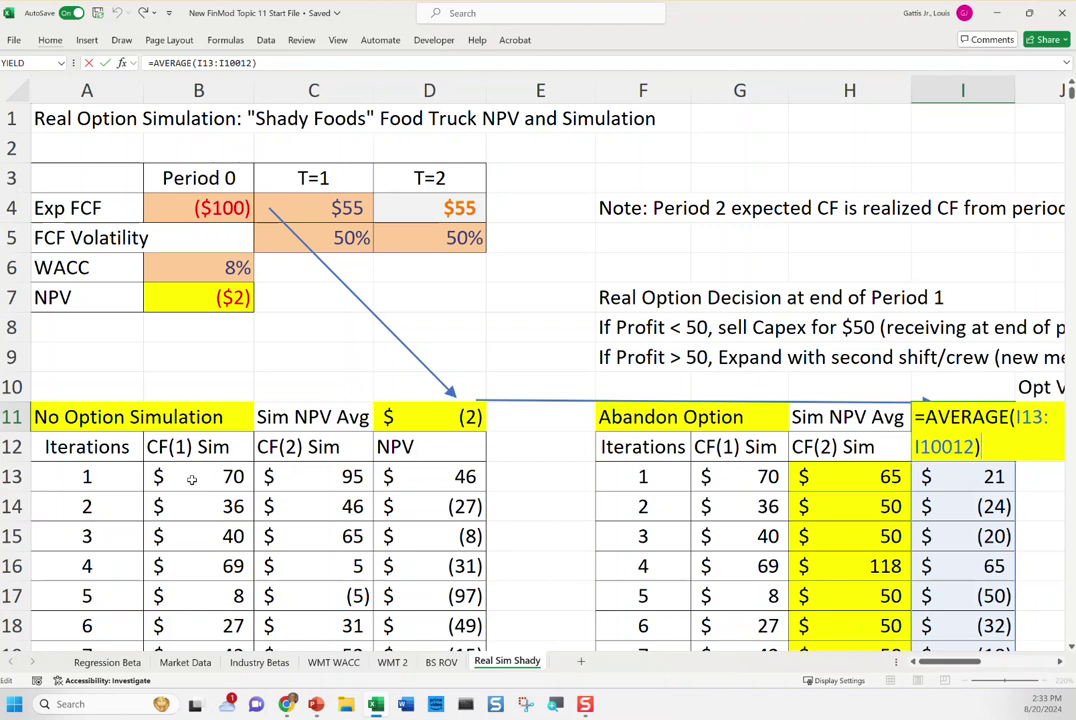
key("Escape")
key("F2")
key("Escape")
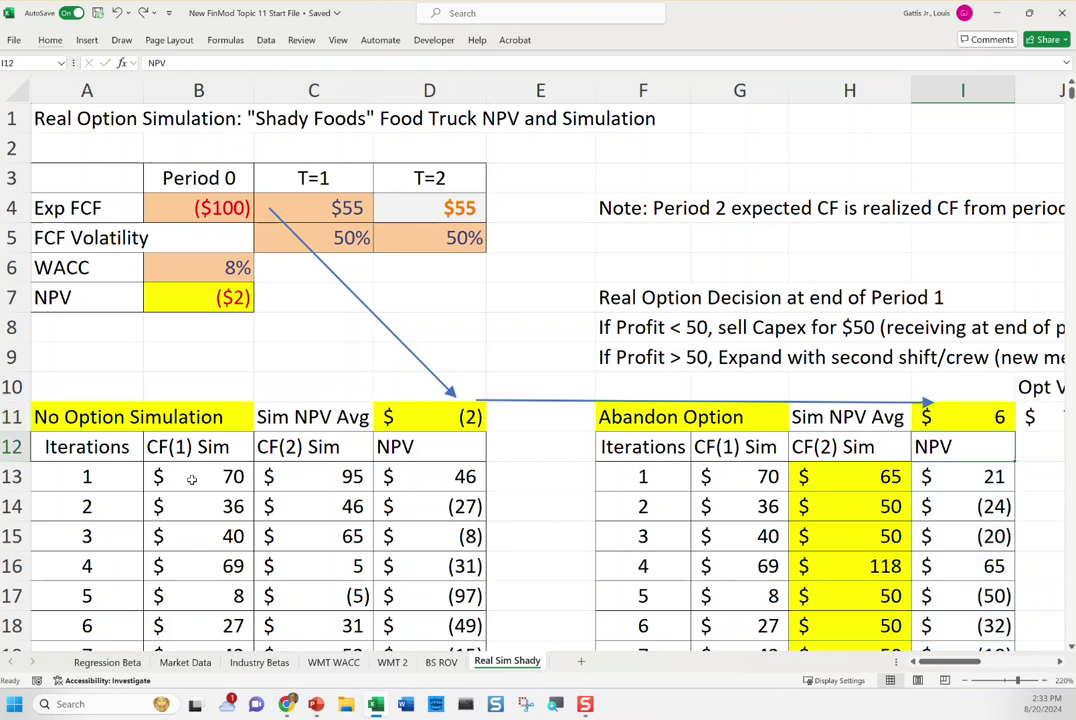
Set the FCF Volatility to 1% for both T=1 and T=2
key("Up")
key("Up")
key("Up")
key("Left")
key("Left")
key("Left")
key("Left")
key("Left")
key("Left")
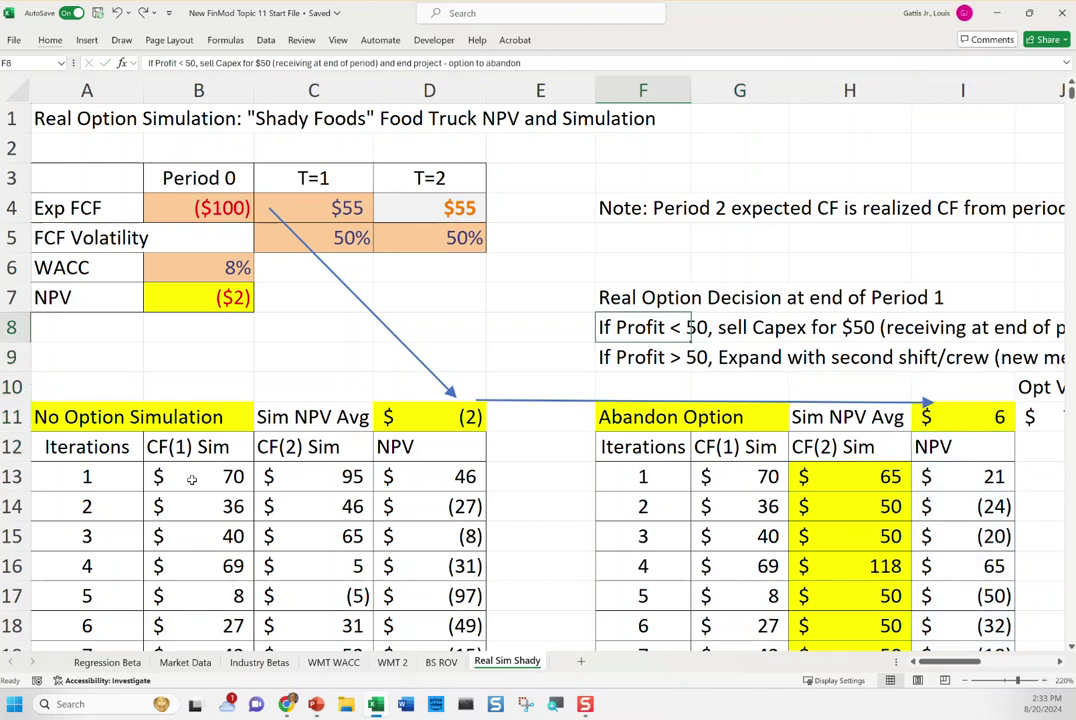
key("Up")
key("Up")
key("Up")
type("1")
key("Tab")
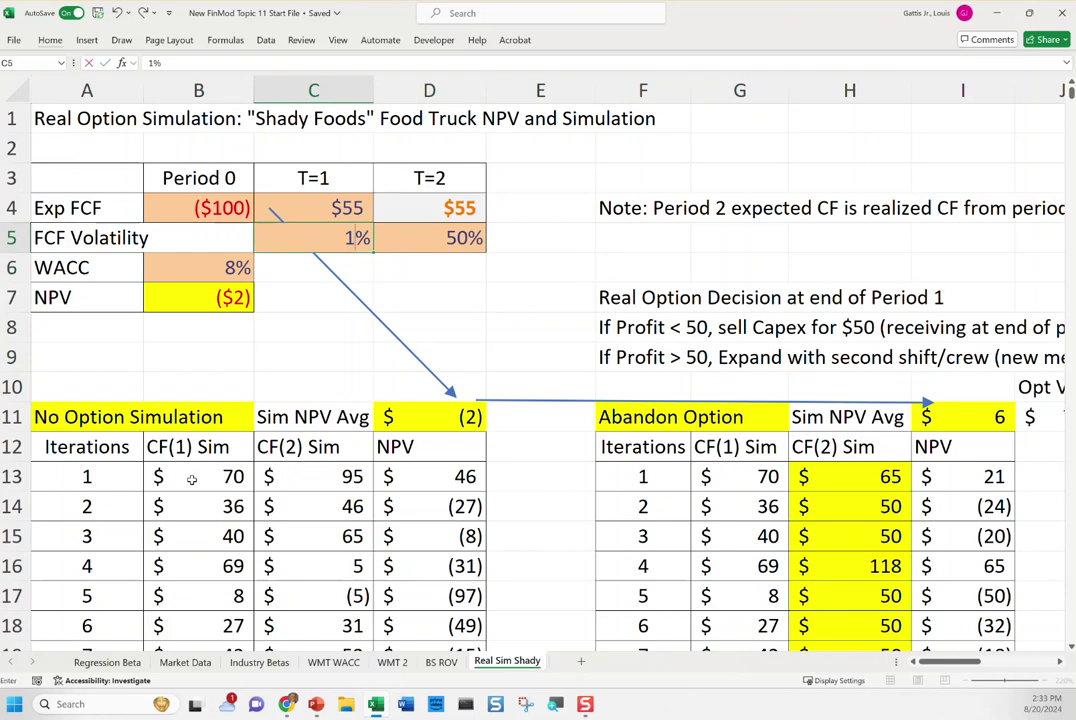
type("1")
key("Tab")
Compare the Abandon Option's Sim NPV Avg with the No Option Simulation's average under 1% volatility
key("Right")
key("Down")
key("Right")
key("Down")
key("Down")
key("Down")
key("Down")
key("Right")
key("Right")
key("Down")
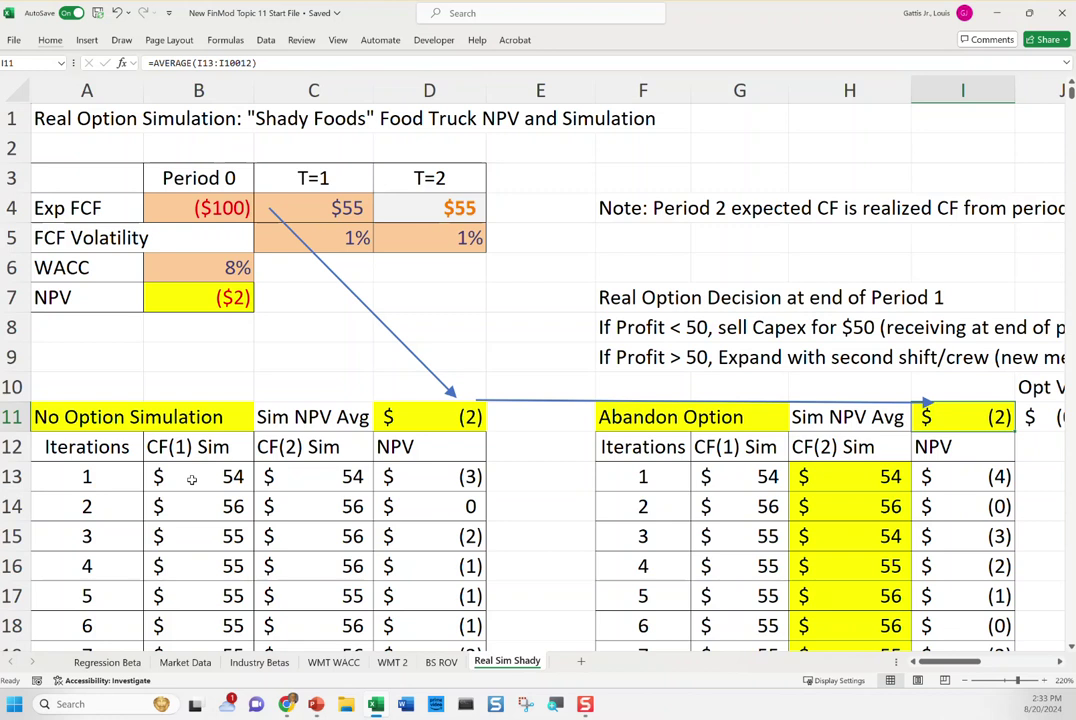
Set the FCF Volatility to 90% for both T=1 and T=2
key("Up")
key("Left")
key("Up")
key("Left")
key("Up")
key("Left")
key("Up")
key("Left")
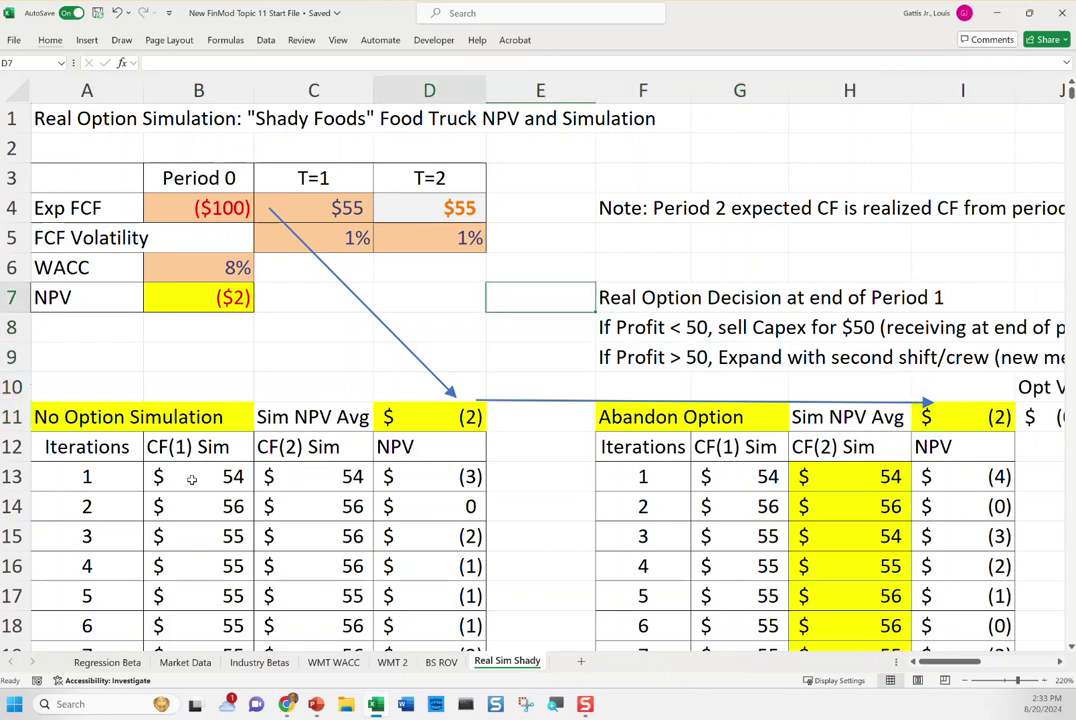
key("Up")
key("Left")
key("Up")
key("Left")
type("90")
key("Tab")
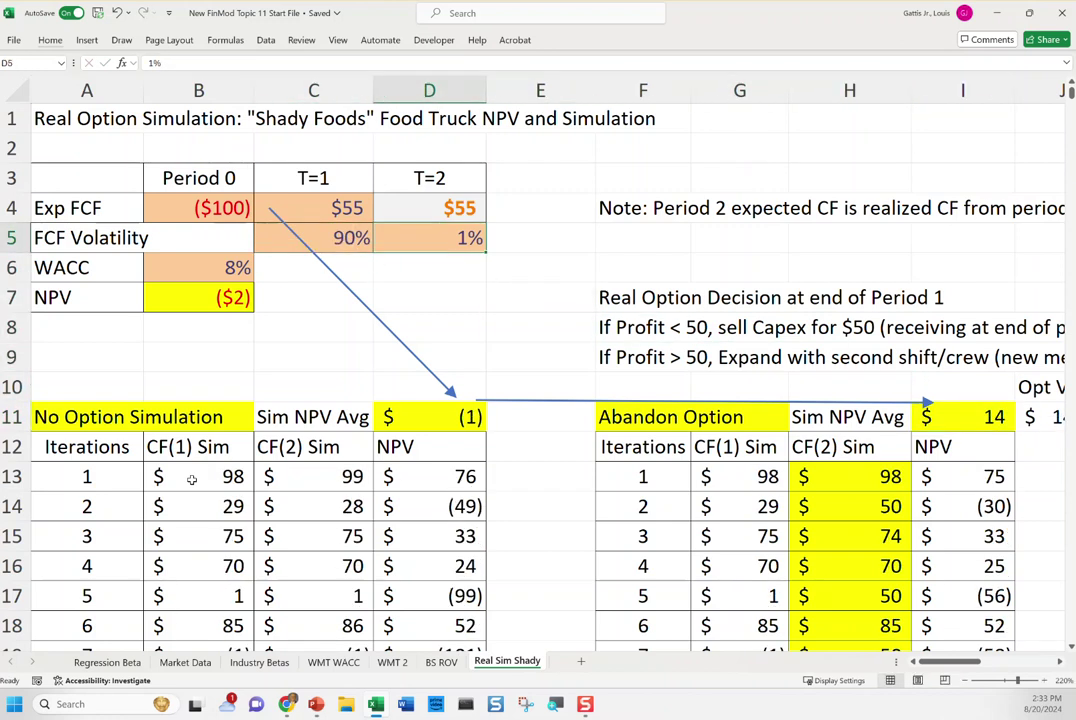
type("90")
key("Tab")
Check the Abandon Option's Sim NPV Avg against the No Option Simulation's under 90% volatility
key("Down")
key("Right")
key("Down")
key("Right")
key("Down")
key("Right")
key("Down")
key("Right")
key("Down")
key("Down")
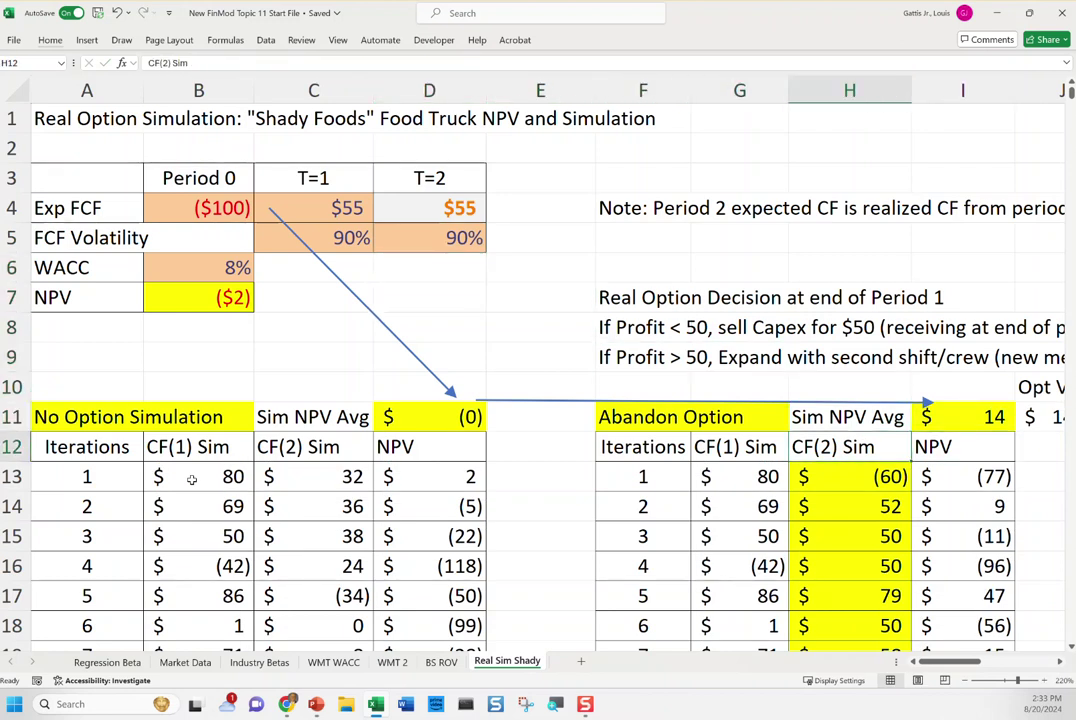
key("Down")
key("Up")
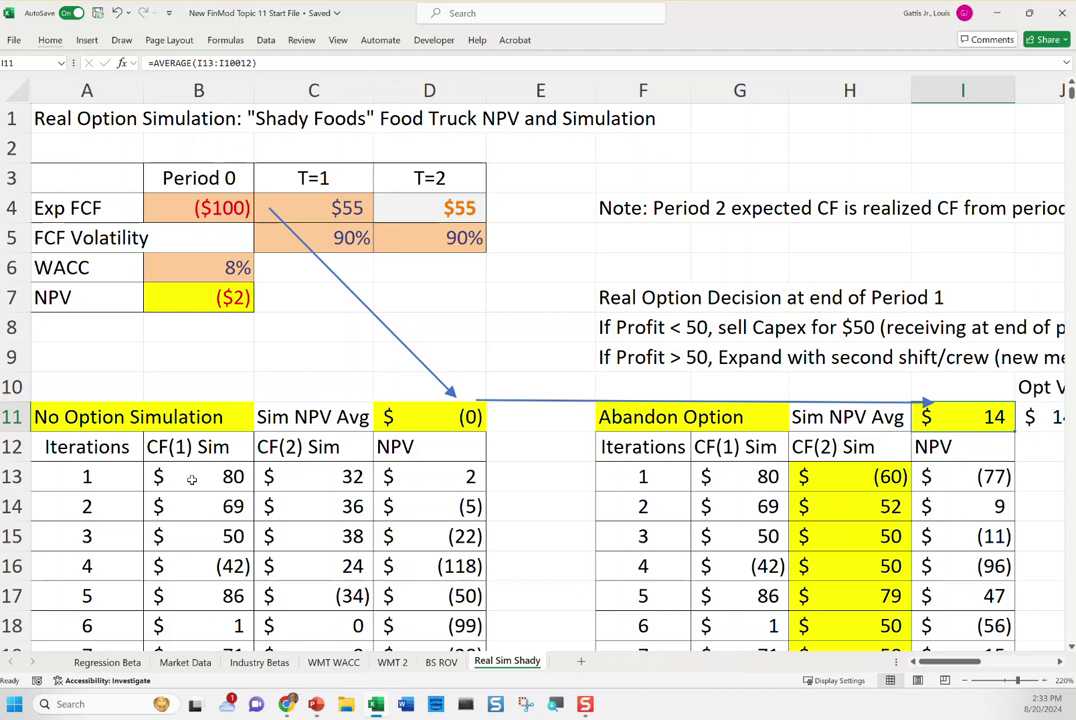
Return the FCF Volatility to 50% for both T=1 and T=2
key("Up")
key("Left")
key("Up")
key("Left")
key("Up")
key("Left")
key("Up")
key("Left")
key("Up")
key("Left")
key("Up")
key("Left")
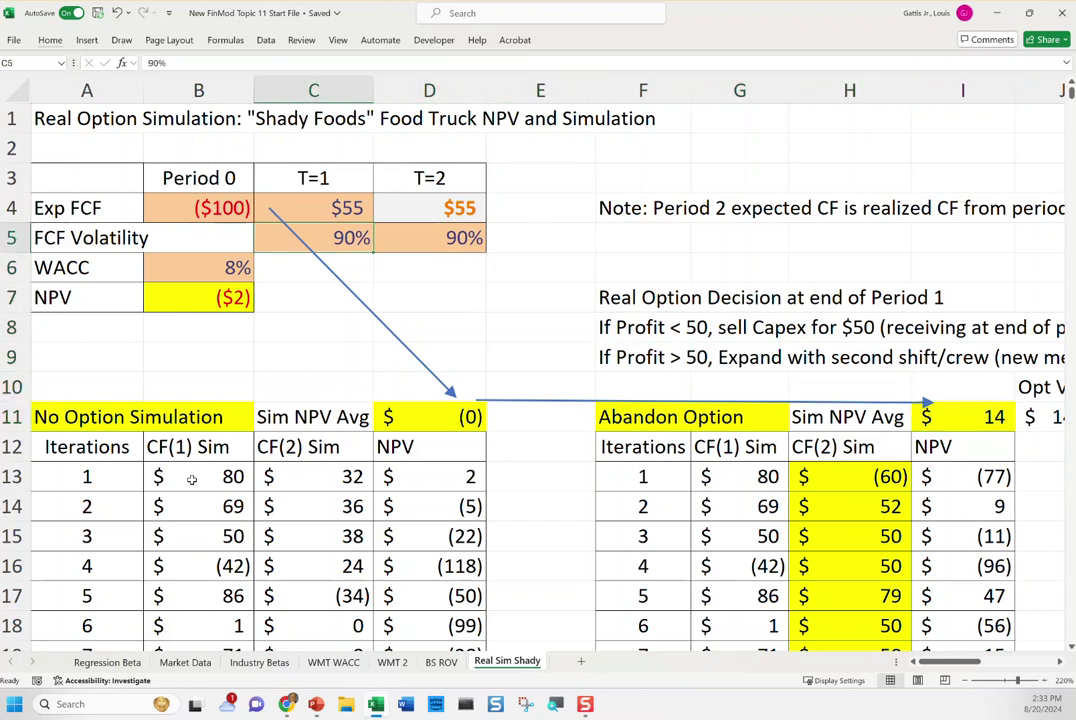
type("40")
key("Escape")
type("50")
key("Tab")
type("50")
key("Tab")
Review the full option-to-expand decision rule in row 9 above the Expand Option table
key("Down")
key("Right")
key("Down")
key("Right")
key("Down")
key("Right")
key("Down")
key("Right")
key("Right")
key("Right")
key("Right")
key("Right")
key("Right")
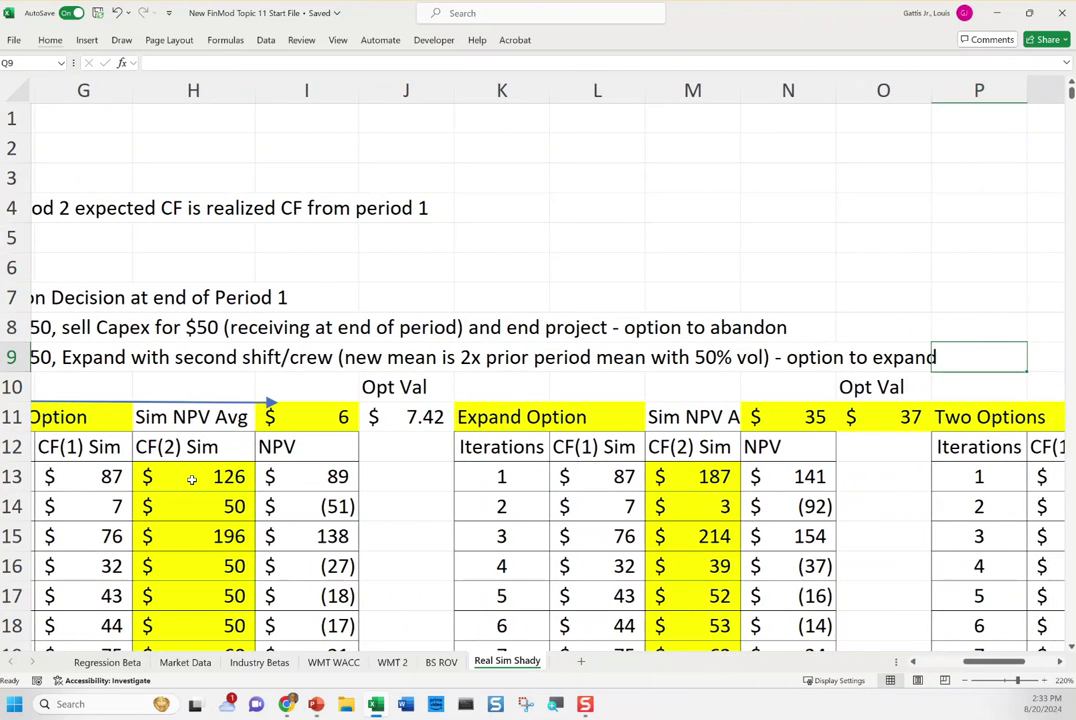
Review how the Expand Option's CF(1) Sim for the first iterations references the Abandon Option's CF(1) Sim in column G
key("Left")
key("Left")
key("Down")
key("Down")
key("Down")
key("Down")
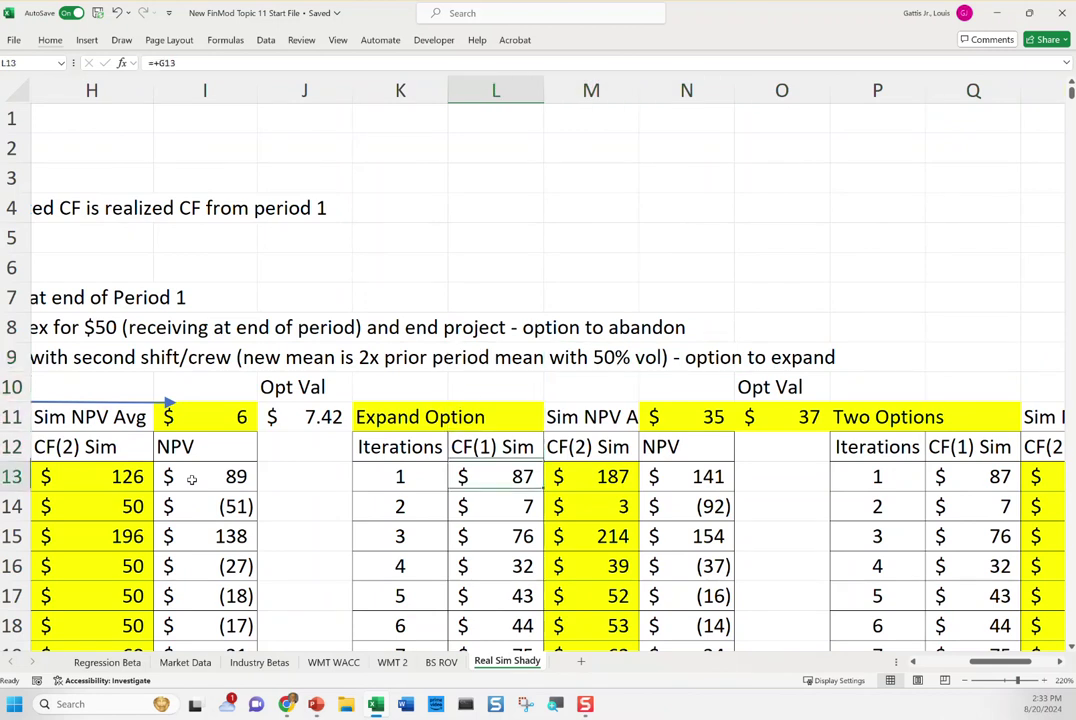
type("=+G13")
key("Return")
type("=+G14")
key("Return")
type("=+G15")
key("Return")
type("=+G16")
key("Up")
key("Right")
key("Up")
key("Up")
Examine the Expand Option's first CF(2) Sim formula, from the L13>50 test through the expand and no-expand branches
key("F2")
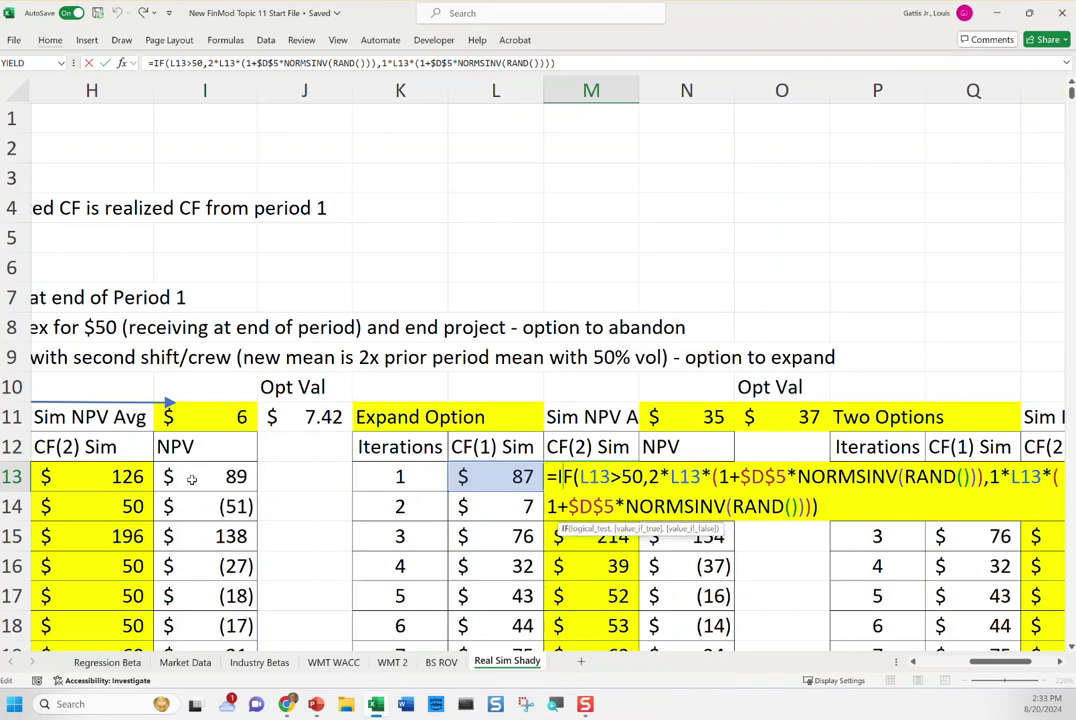
key("Right")
key("shift+Right")
key("shift+Right")
key("shift+Right")
key("shift+Right")
key("shift+Right")
key("shift+Right")
key("shift+Right")
key("shift+Right")
key("shift+Right")
key("shift+Right")
key("shift+Right")
key("shift+Right")
key("shift+Right")
key("shift+Right")
key("shift+Right")
key("shift+Right")
key("shift+Right")
key("shift+Right")
key("shift+Right")
key("shift+Right")
key("shift+Right")
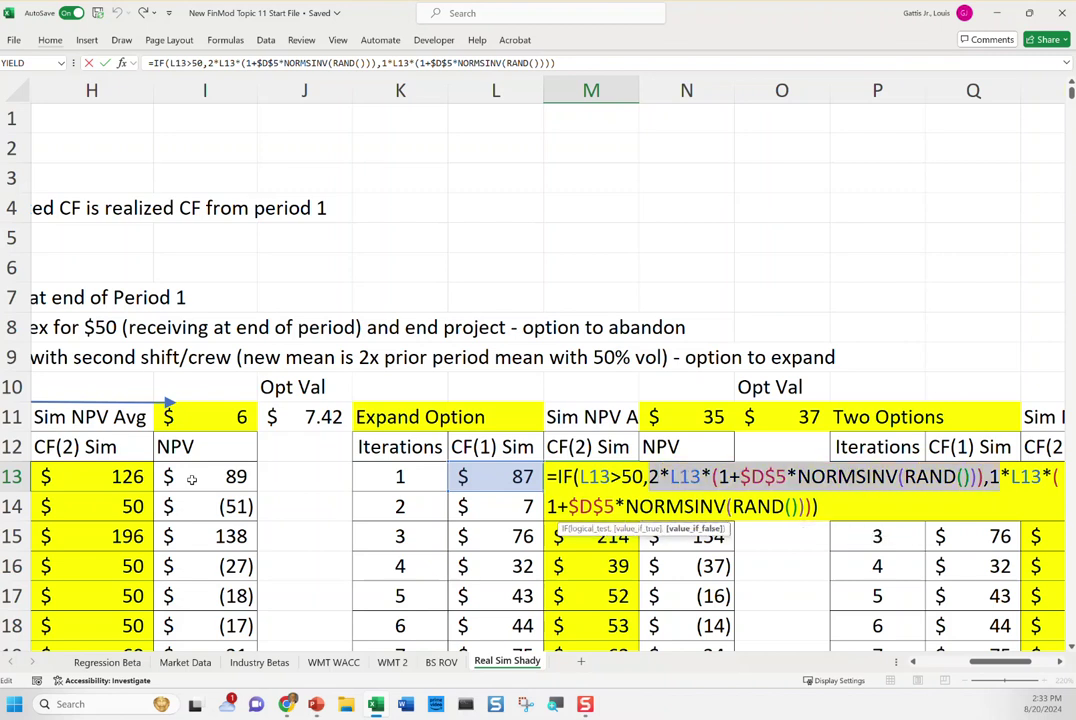
key("shift+Right")
key("shift+Right")
key("shift+Right")
key("shift+Right")
key("shift+Right")
key("shift+Right")
key("shift+Right")
key("shift+Right")
key("shift+Right")
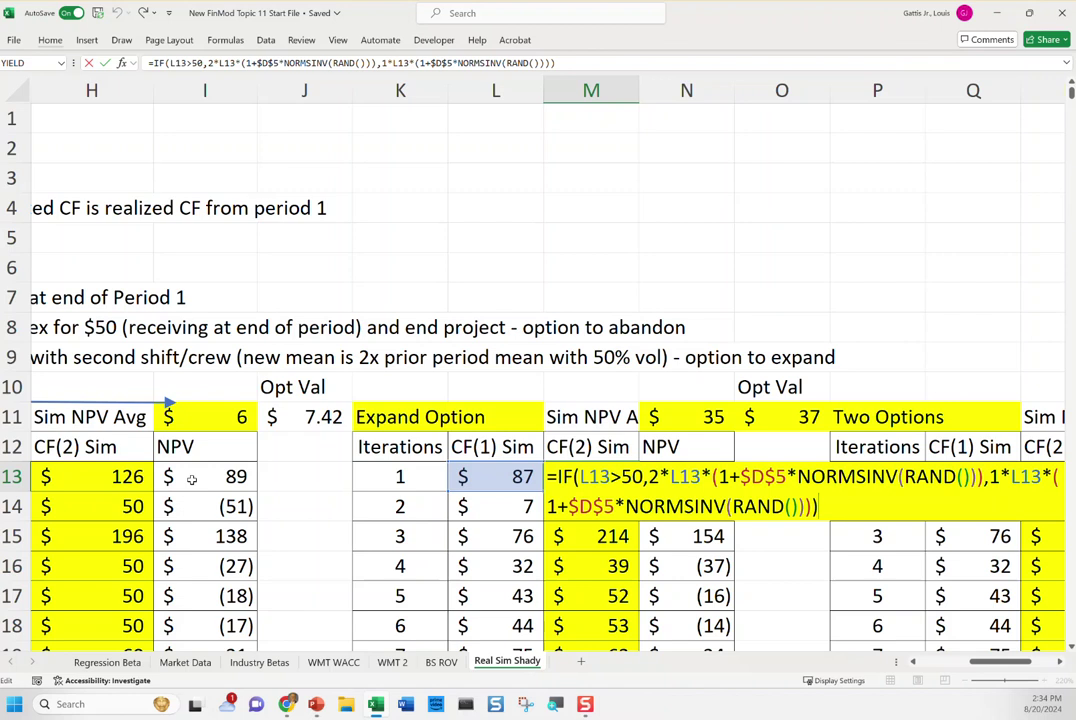
key("ctrl+Return")
Compare CF(1) Sim with CF(2) Sim for iterations 1 and 3 of the Expand Option and recheck the formula in M13
key("Left")
key("Right")
key("Left")
key("Right")
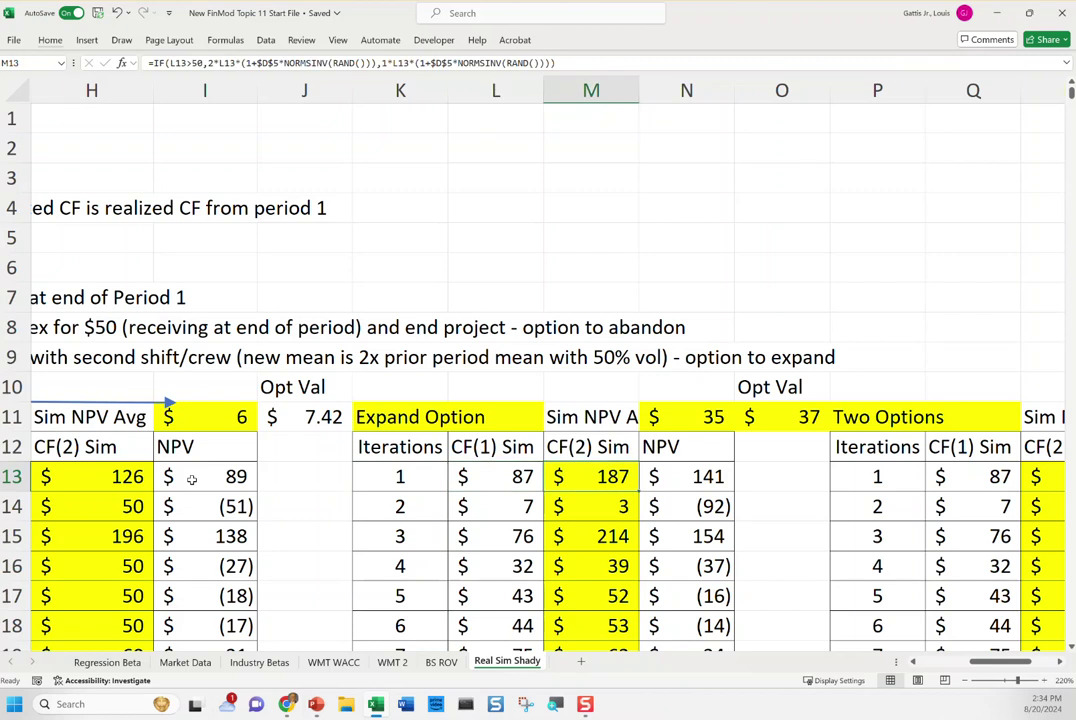
key("Down")
key("Down")
key("Left")
key("shift+Right")
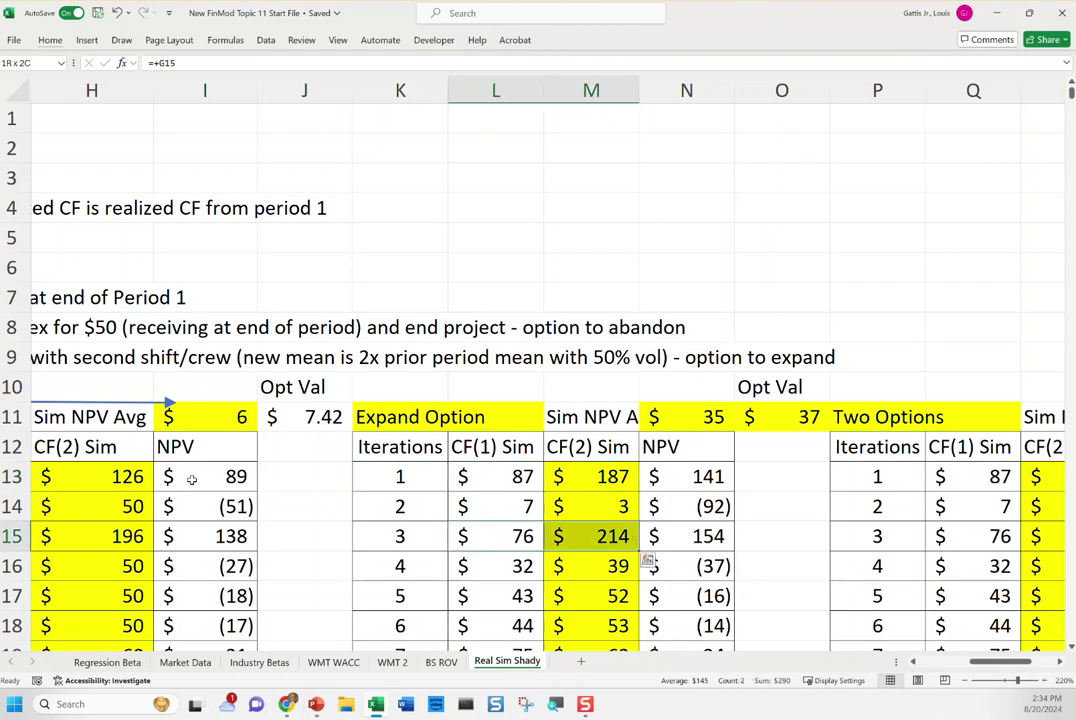
key("Up")
key("Up")
key("Right")
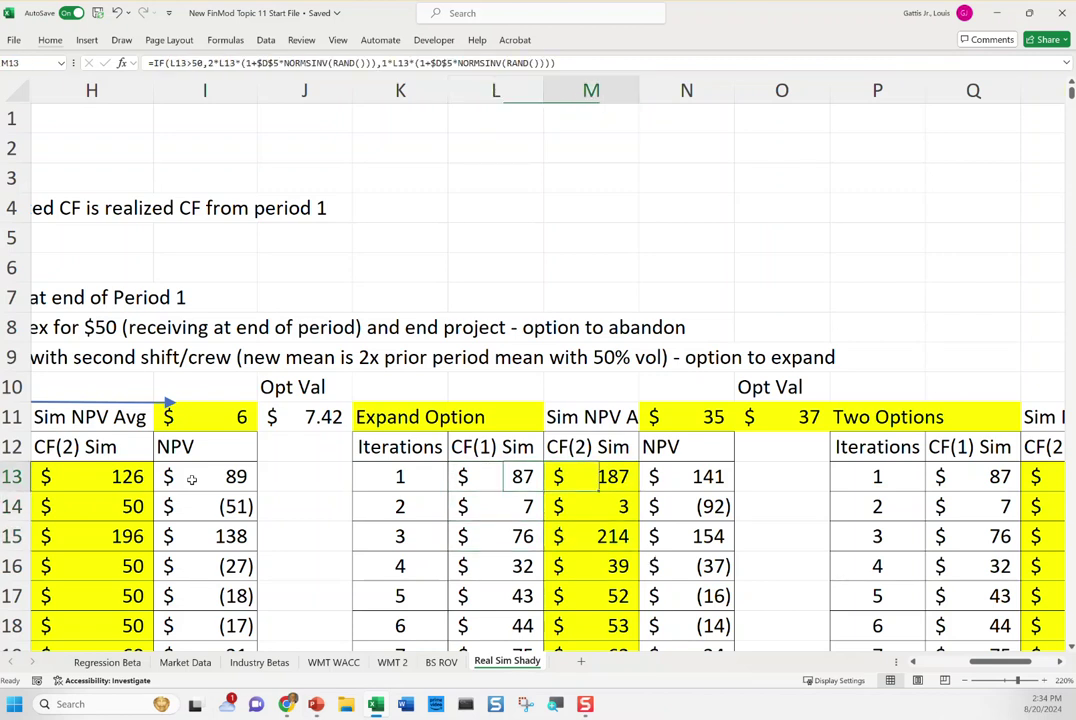
key("F2")
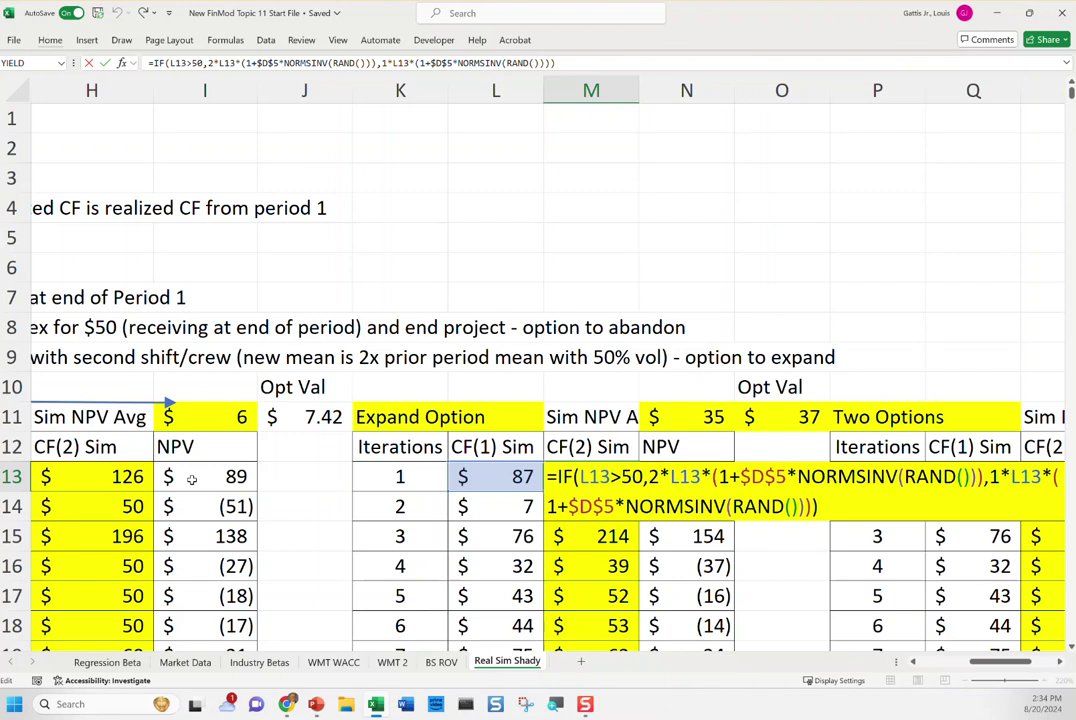
key("Return")
Review the Expand Option's Sim NPV Avg formula and the NPV formulas of its first iterations
key("Up")
key("Up")
key("Up")
key("Right")
key("F2")
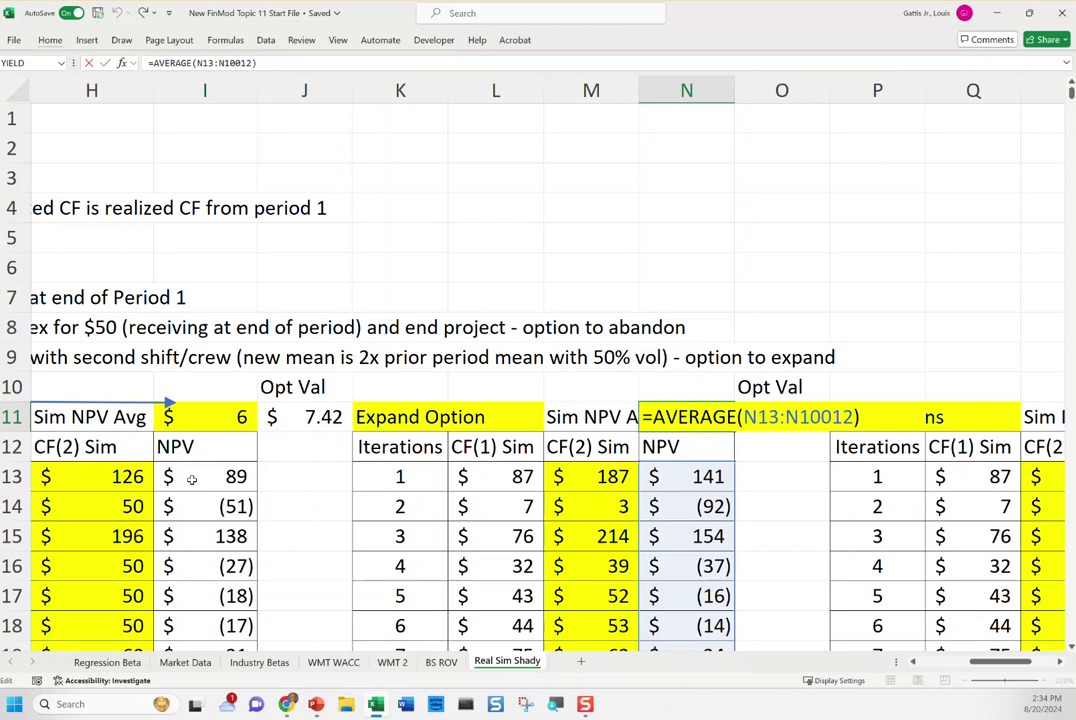
key("ctrl+Return")
key("F2")
key("Return")
key("Down")
key("F2")
key("ctrl+Return")
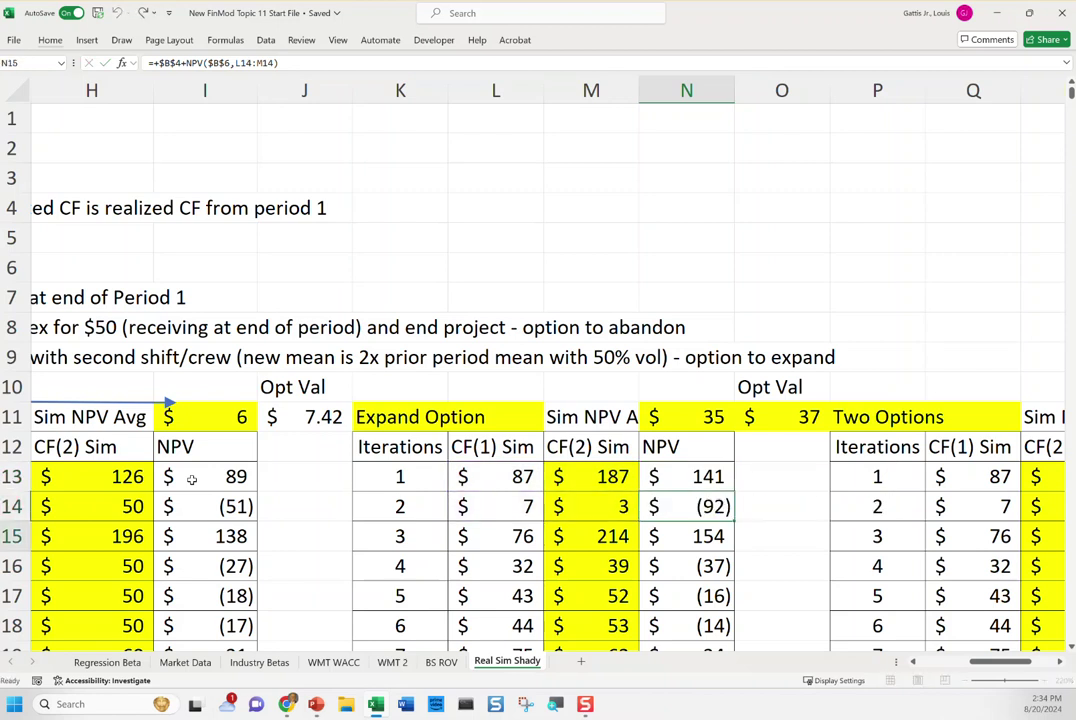
Go to the Two Options table and check what its first CF(1) Sim cell references
key("Up")
key("Right")
key("Right")
key("Right")
key("Right")
key("Right")
key("Right")
key("Right")
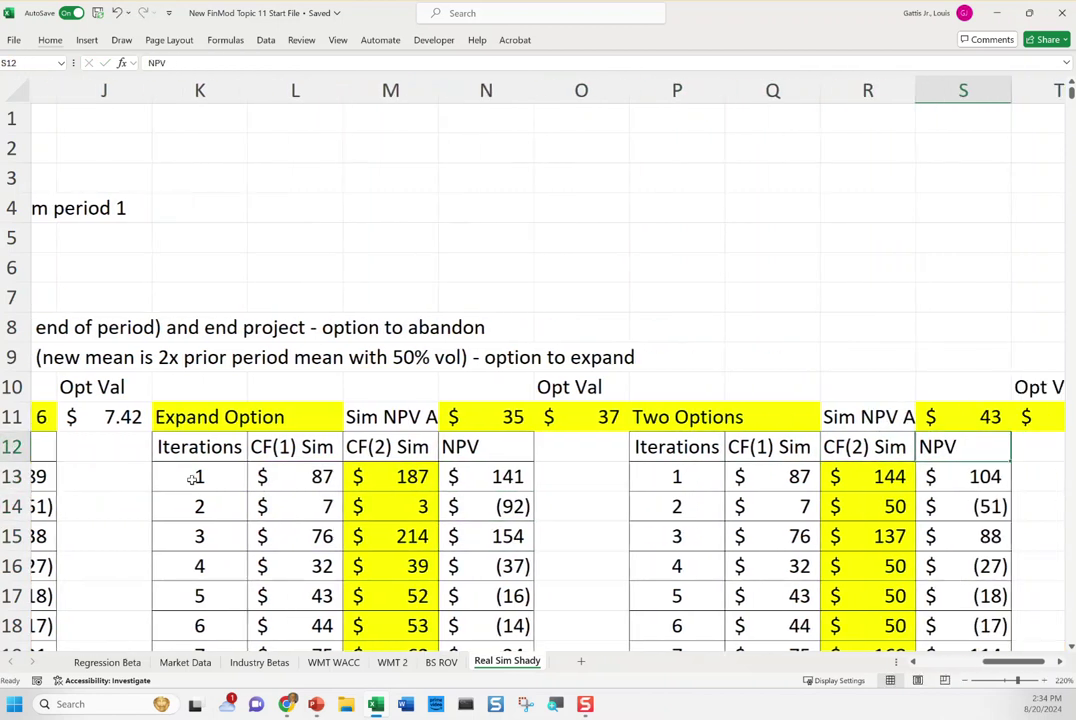
key("Left")
key("Left")
key("Left")
key("Left")
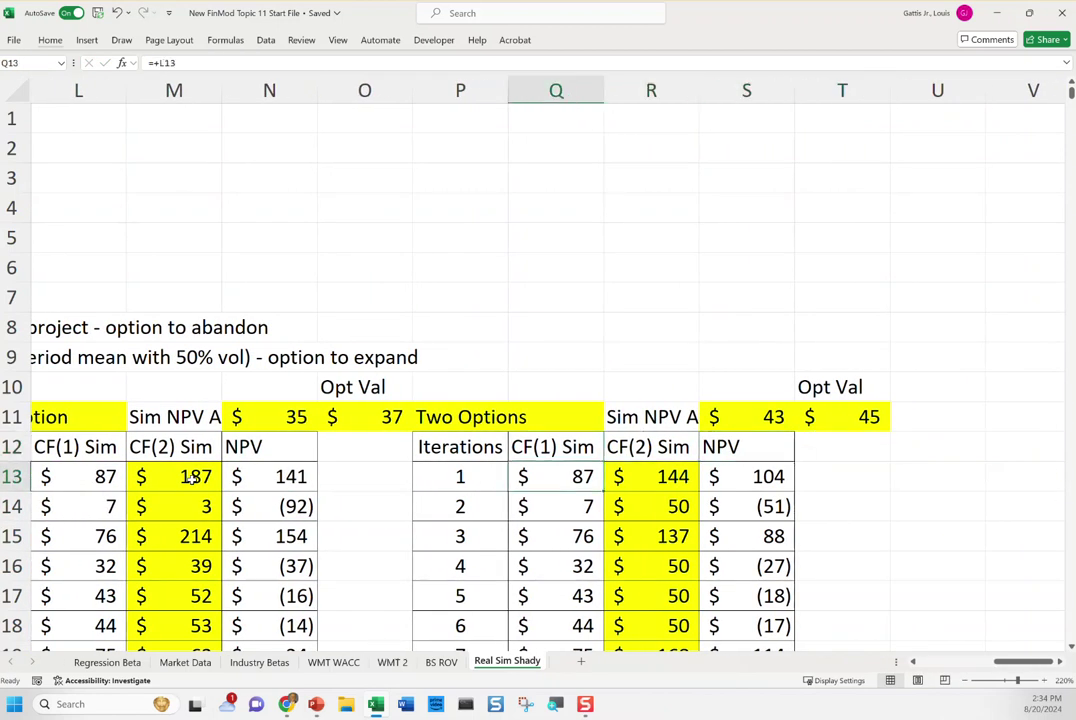
Examine the Two Options' first CF(2) Sim formula, covering the Q13>50 test, the doubled cash flow branch and the 50 salvage branch
key("Right")
key("F2")
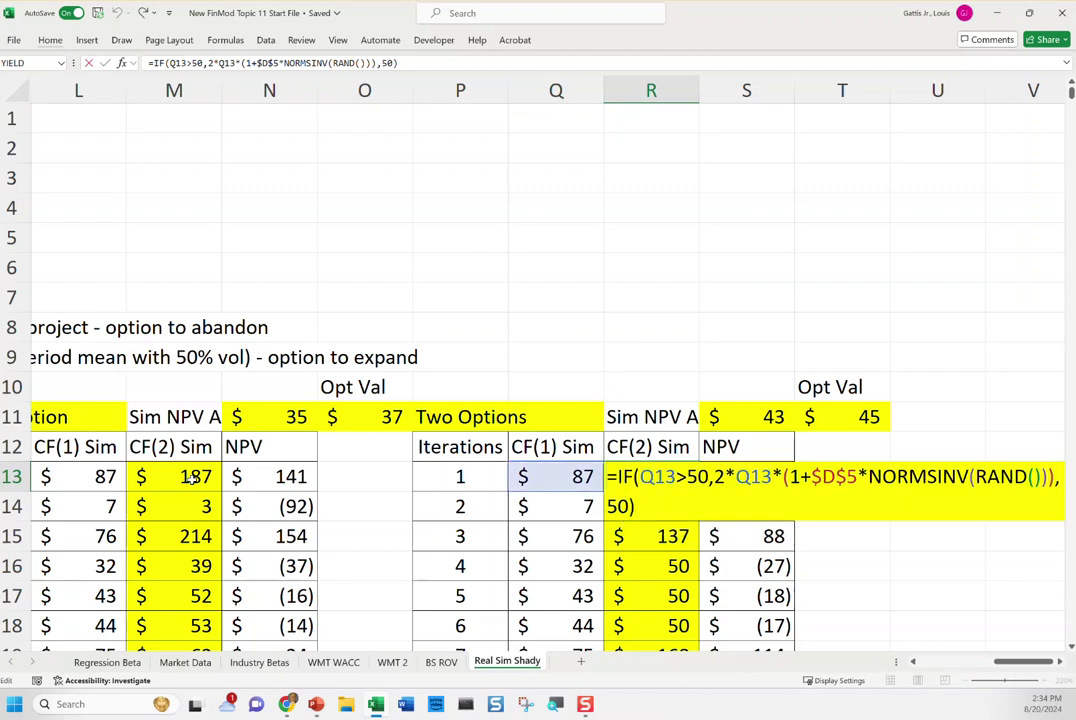
key("Left")
key("Left")
key("Left")
key("Left")
key("Left")
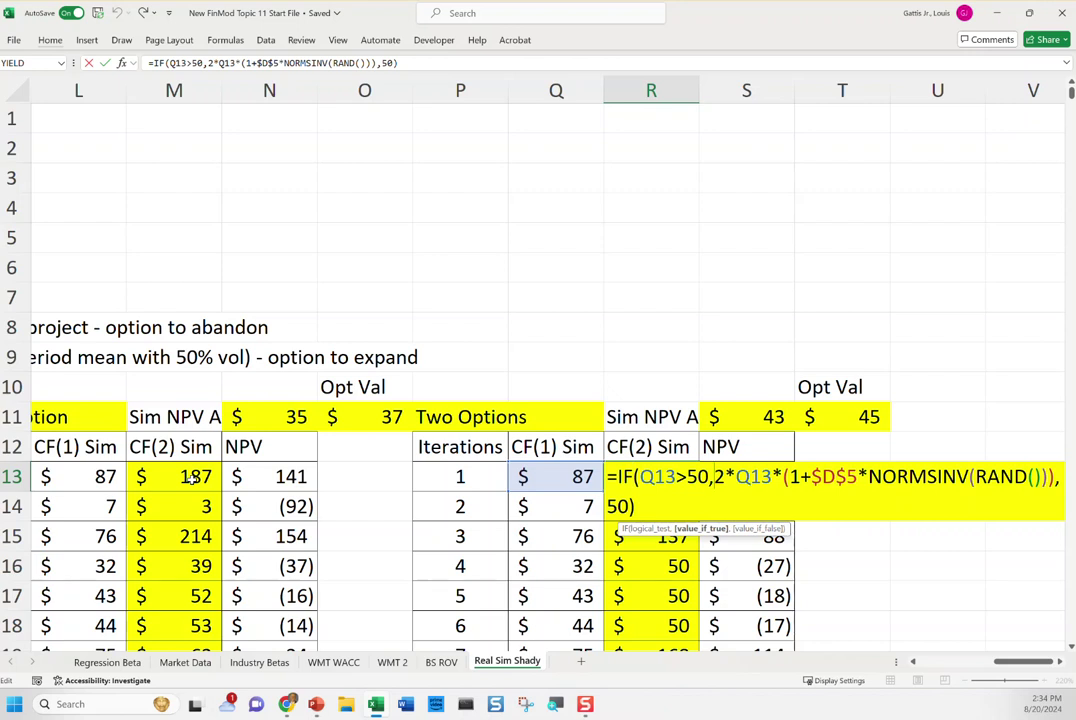
key("shift+Left")
key("shift+Left")
key("shift+Left")
key("shift+Left")
key("shift+Left")
key("shift+Left")
key("shift+Left")
key("Right")
key("Right")
key("Right")
key("Right")
key("Right")
key("Right")
key("Right")
key("Right")
key("Right")
key("Right")
key("Right")
key("Right")
key("Right")
key("Right")
key("Right")
key("Right")
key("Right")
key("Right")
key("Right")
key("Right")
key("Right")
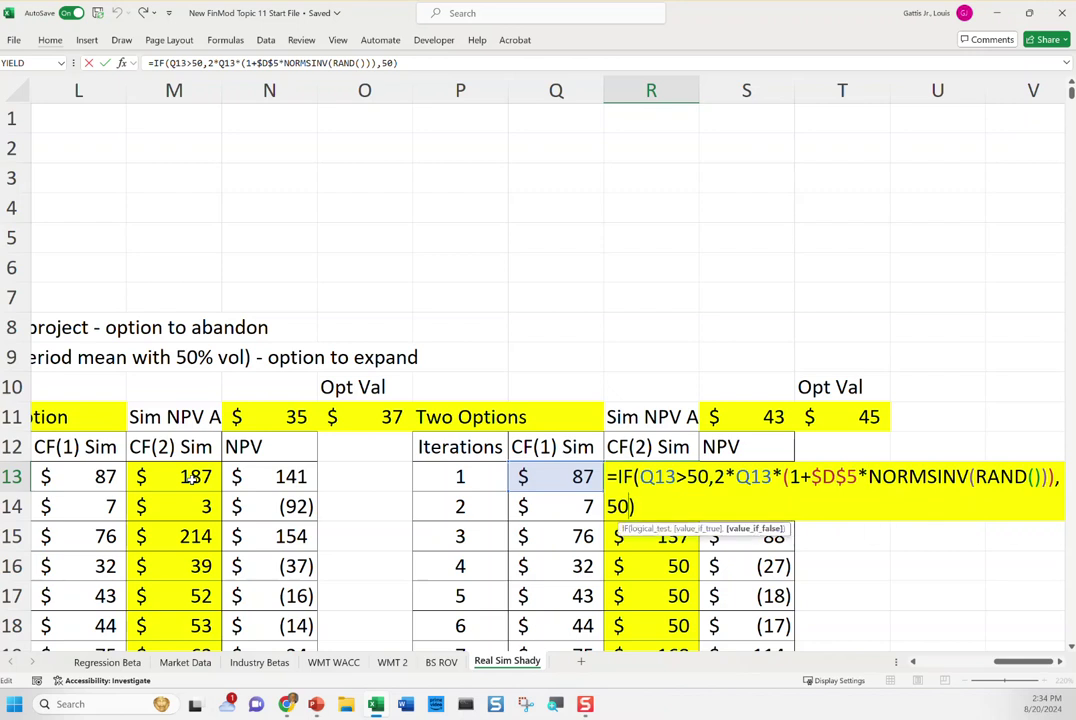
key("Return")
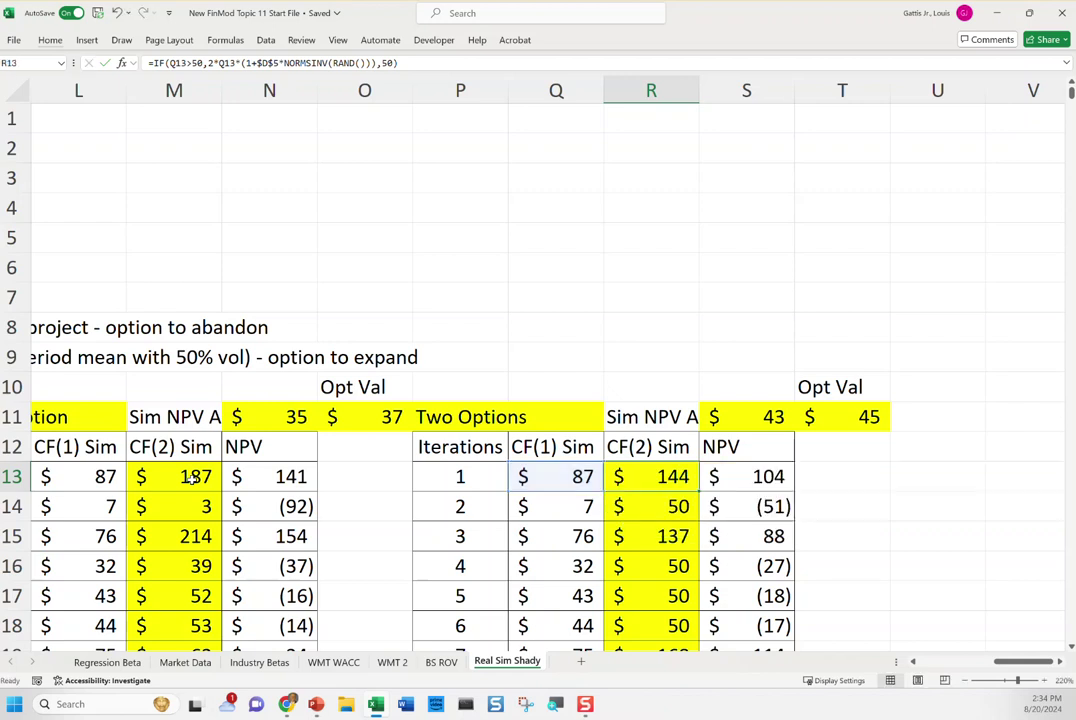
Review the Two Options' Sim NPV Avg formula and trace its Opt Val formula back to the No Option Simulation average in D11
key("Up")
key("Up")
key("Up")
key("Right")
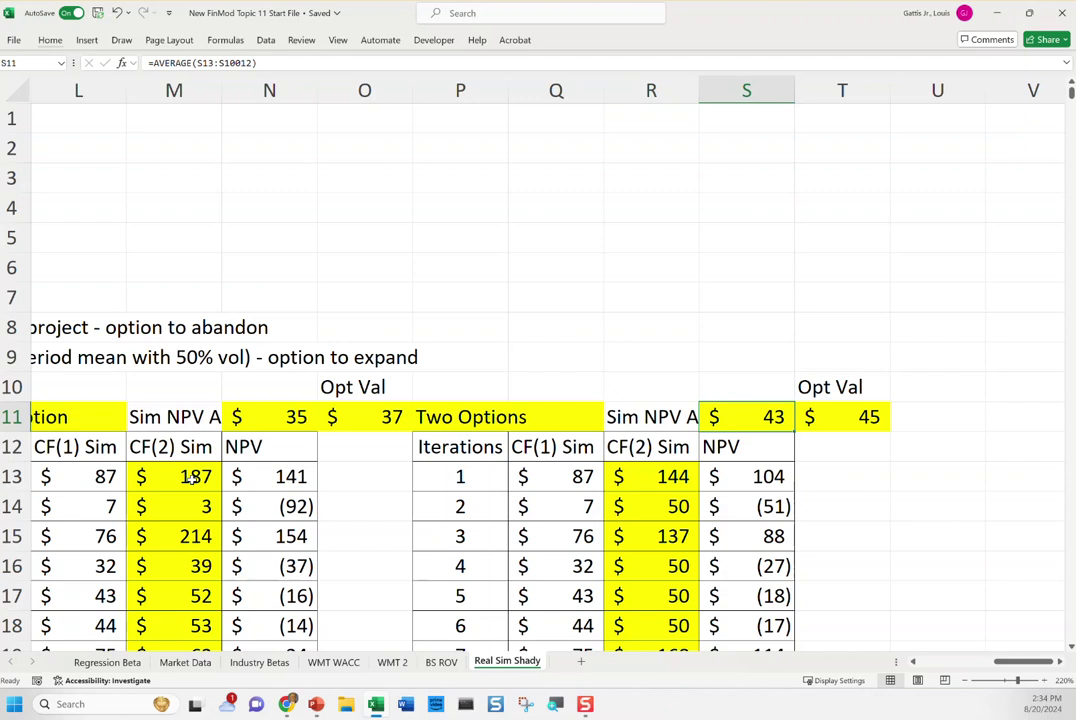
key("Up")
key("Down")
key("F2")
key("Escape")
key("Right")
key("F2")
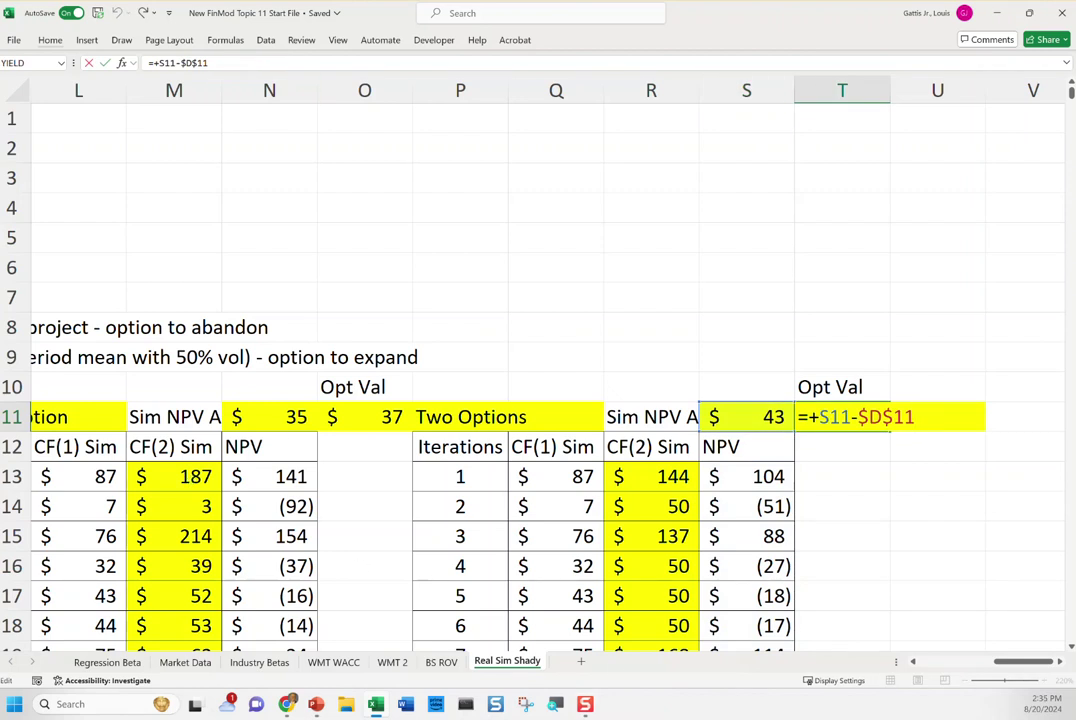
scroll(913, 670, "left", 10)
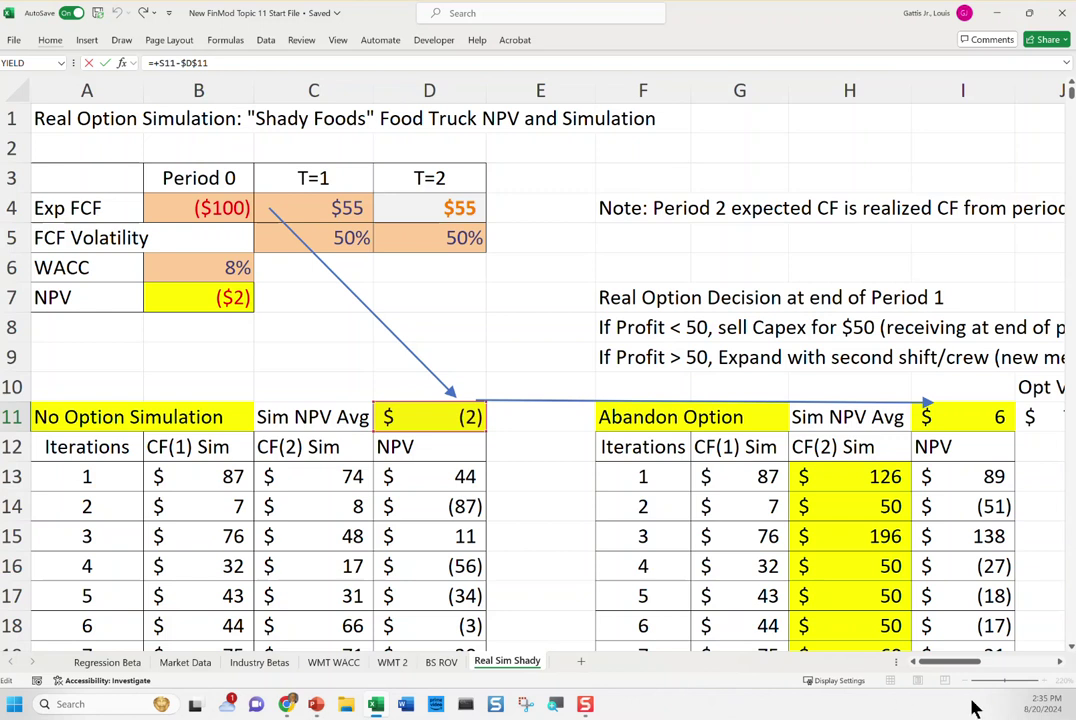
key("Return")
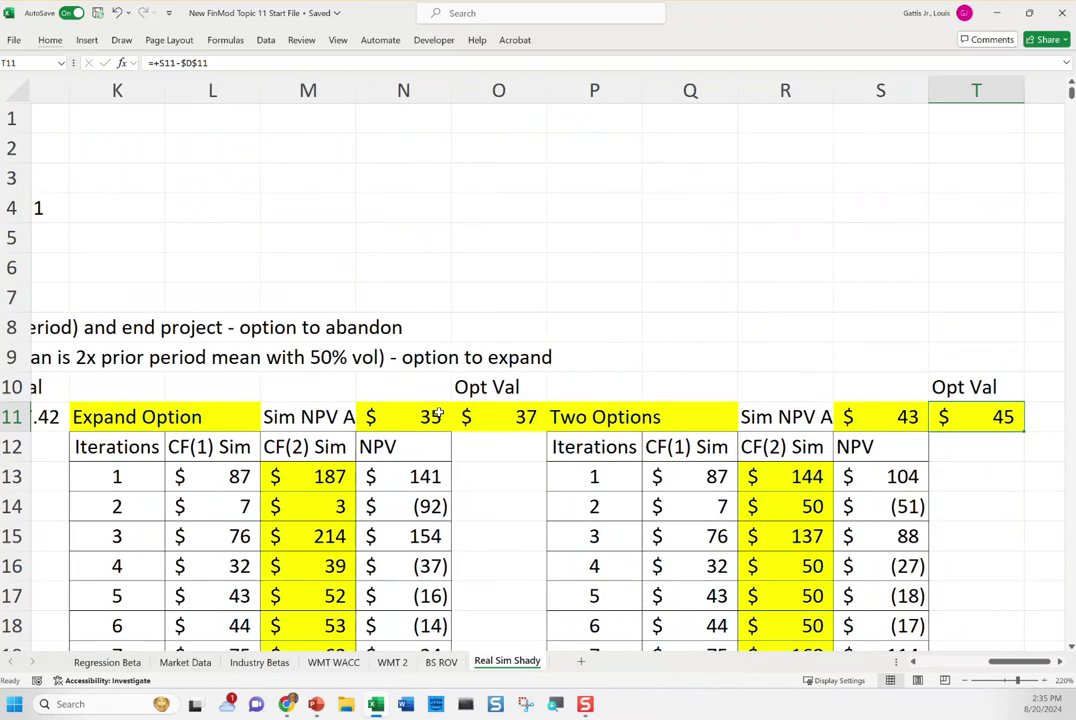
Return to the sheet title in cell A1 and save the workbook
key("Left")
key("Left")
key("Left")
key("Left")
key("Left")
key("Left")
key("Left")
key("Left")
key("Left")
key("Left")
key("Left")
key("Left")
key("Left")
key("Left")
key("Left")
key("Left")
key("Left")
key("Left")
key("Left")
key("Up")
key("Up")
key("Up")
key("Up")
key("Up")
key("Up")
key("Up")
key("Up")
key("Up")
key("Up")
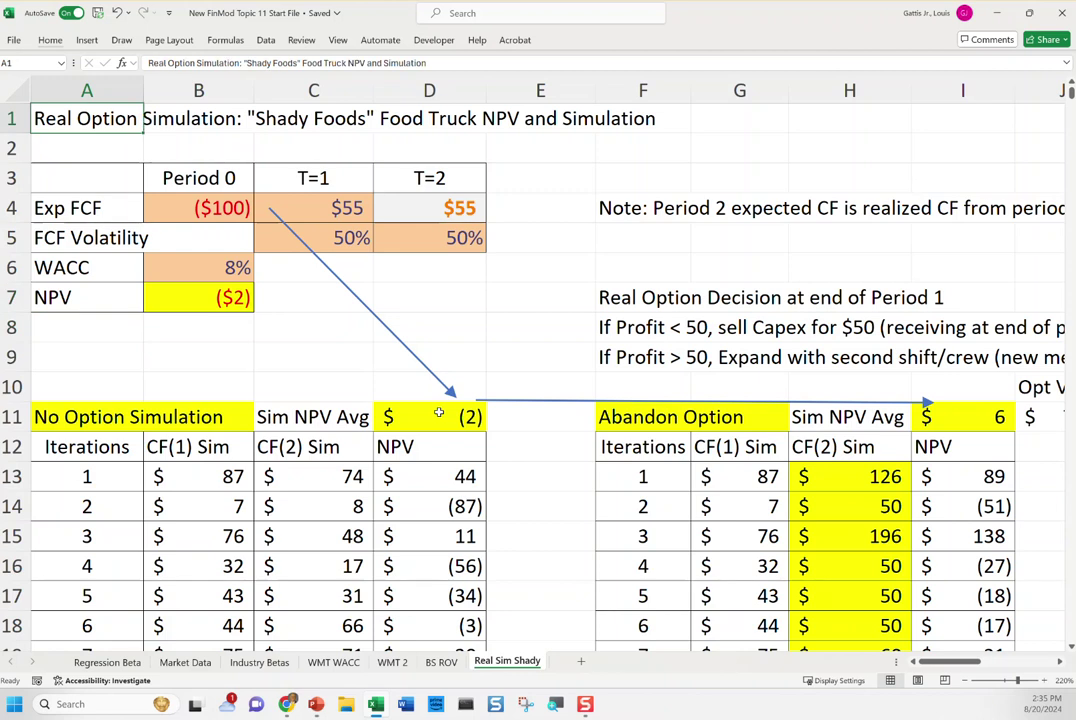
key("ctrl+s")
Switch to the running PowerPoint slide show and advance past the food truck simulation slides to the Real Options slide with the condo example
left_click(318, 706)
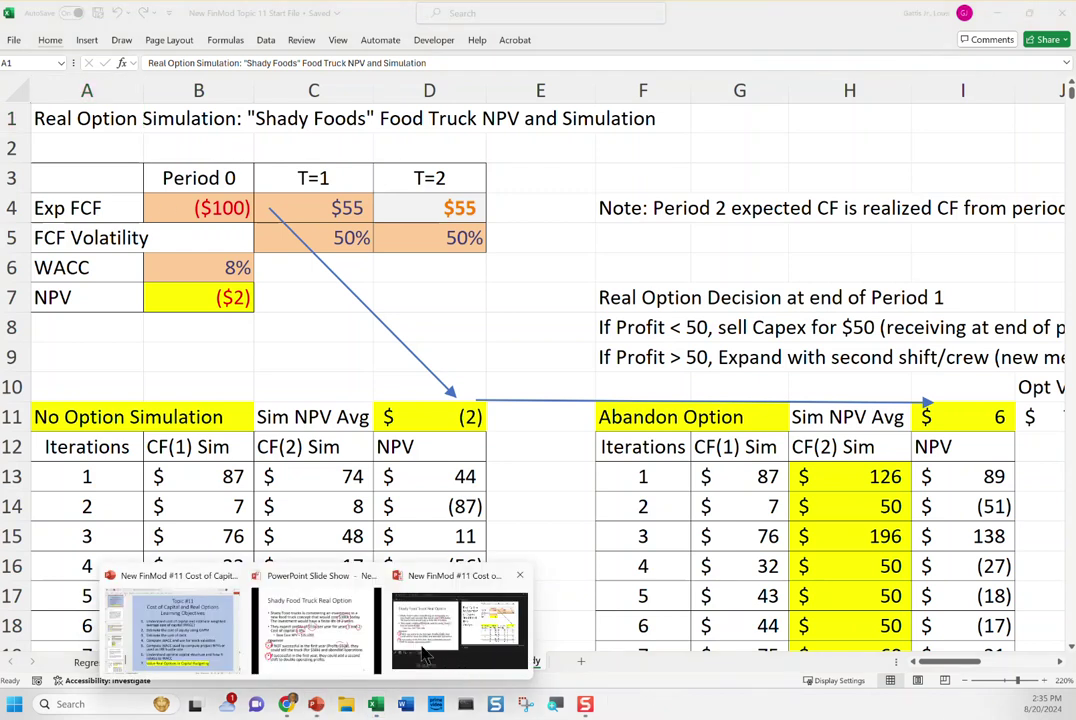
left_click(312, 640)
key("Right")
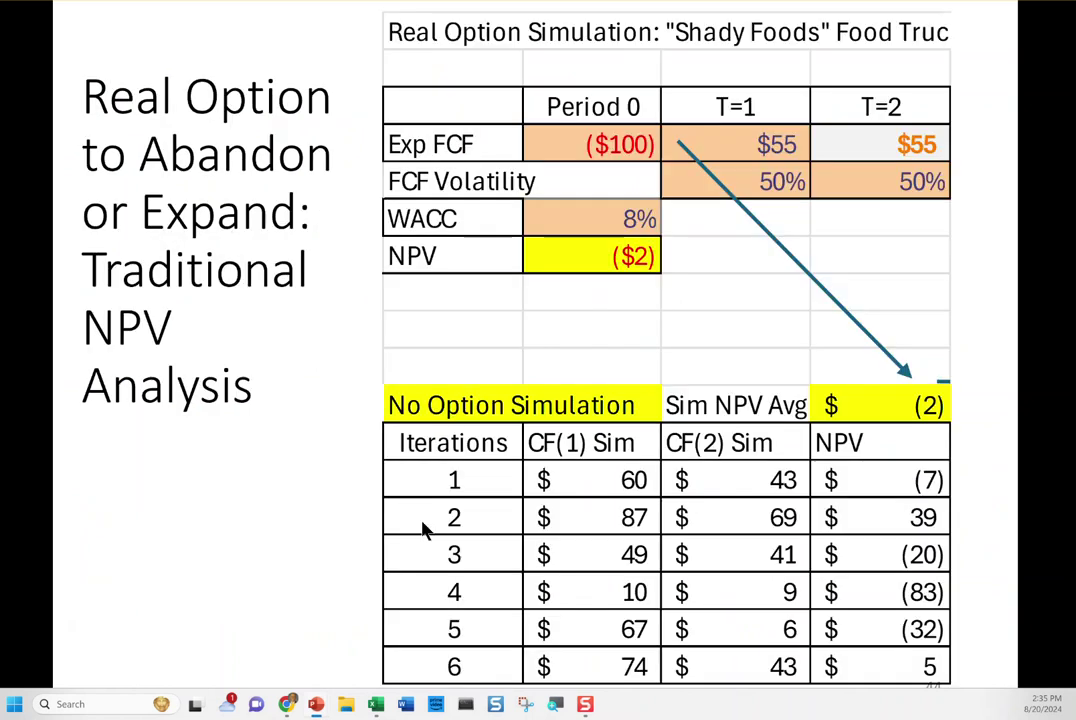
key("Right")
key("Right")
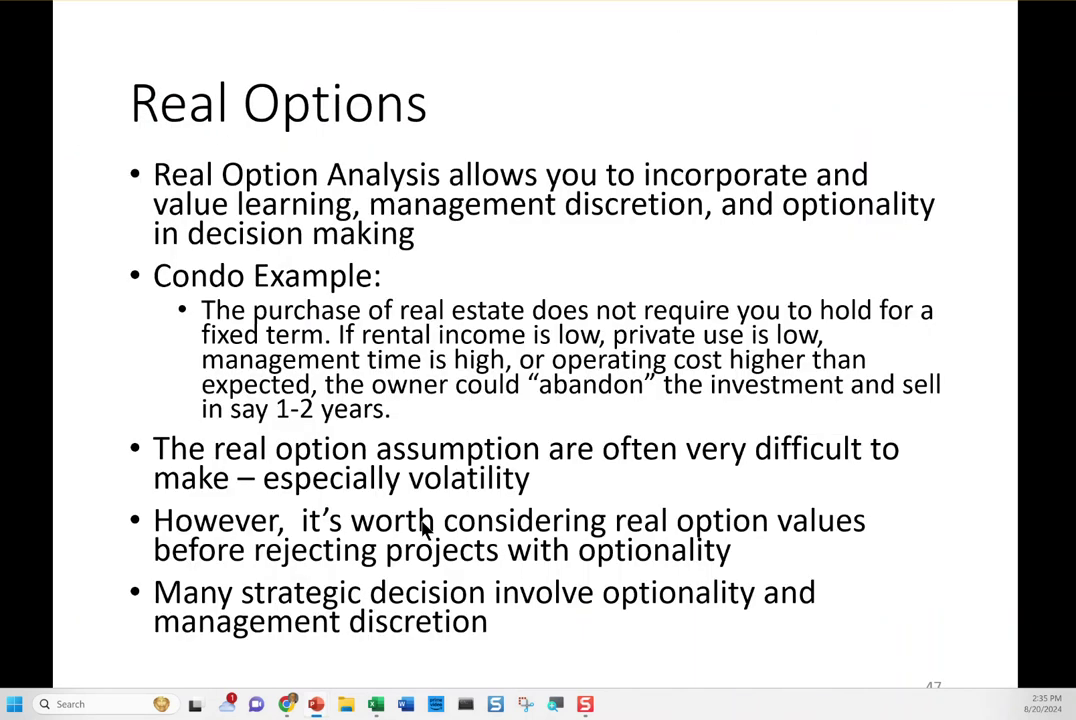